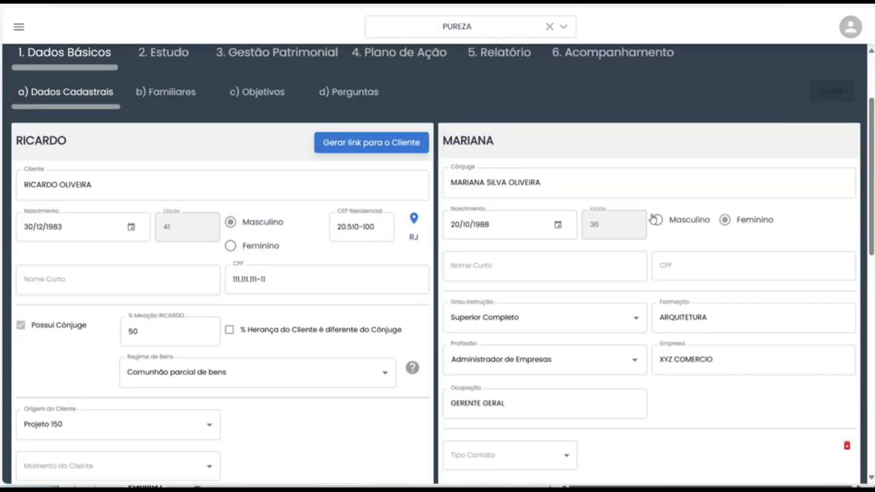
scroll(243, 359, "down", 1)
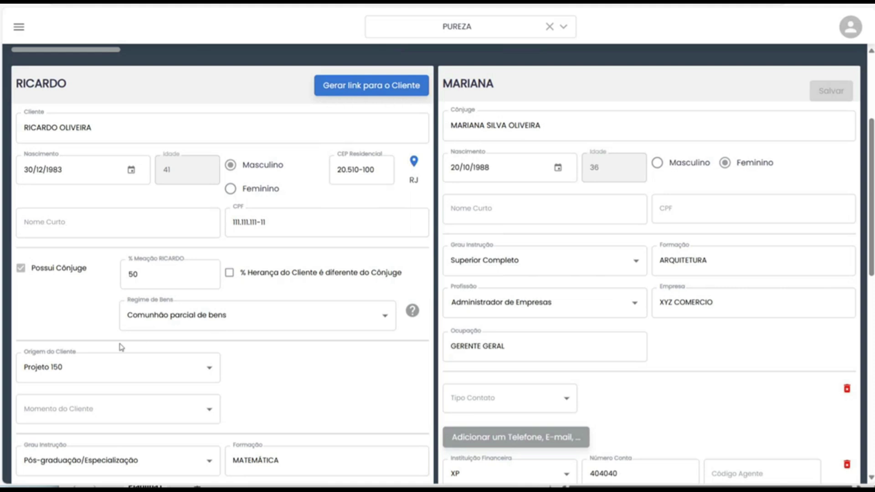
scroll(120, 347, "down", 2)
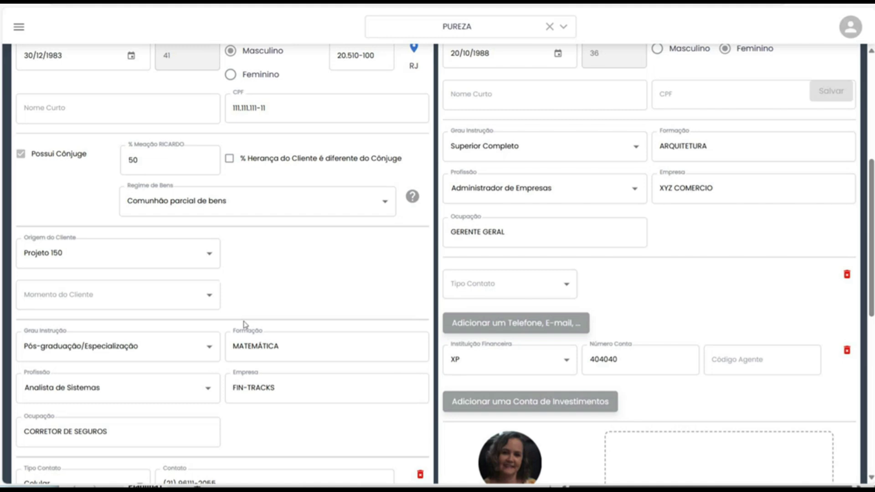
scroll(244, 324, "down", 6)
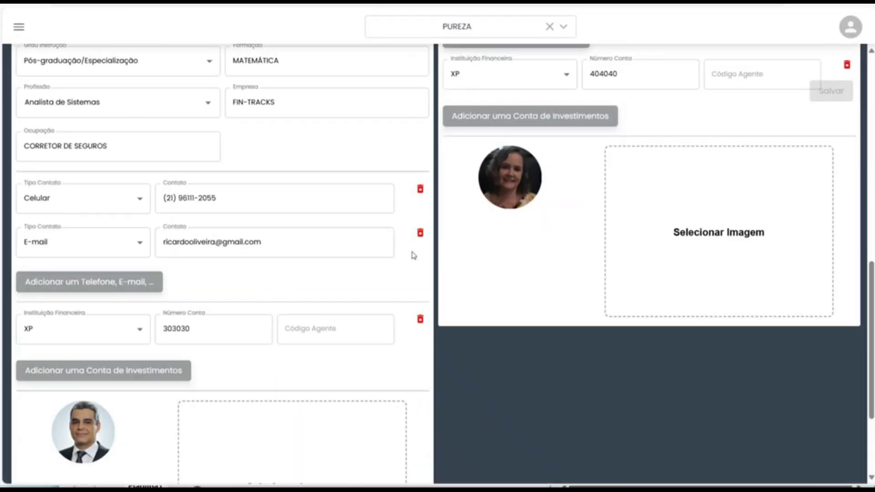
scroll(402, 299, "up", 10)
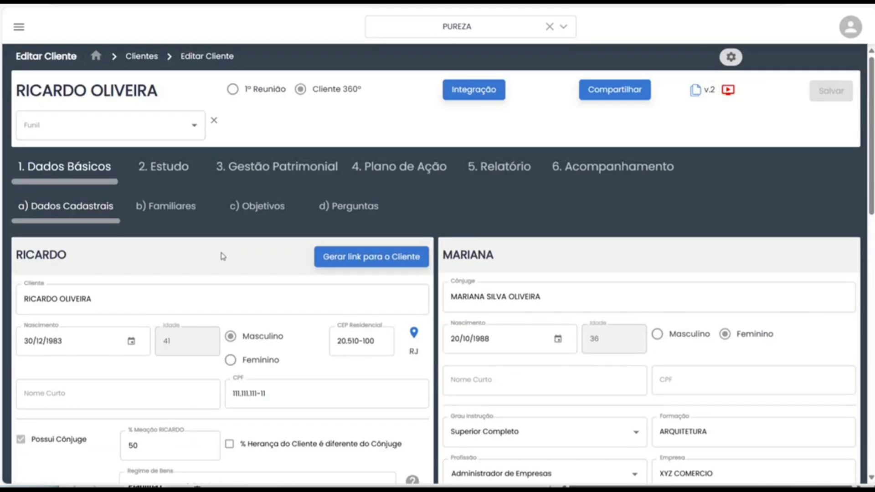
Review the Familiares list: a daughter and a son, each with 25% inheritance.
left_click(167, 209)
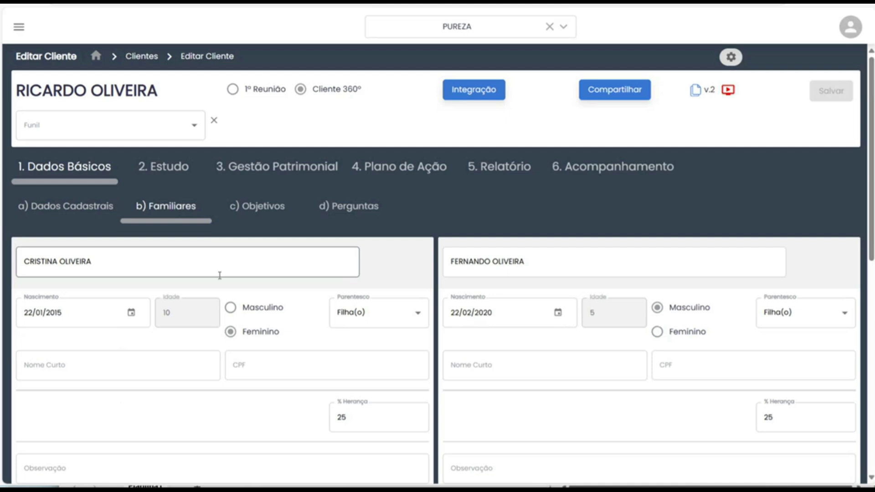
scroll(219, 275, "down", 1)
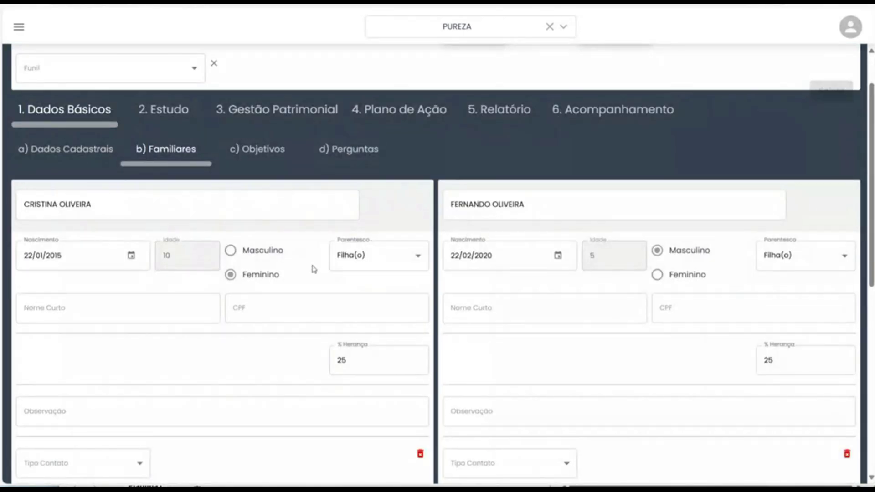
scroll(253, 286, "down", 6)
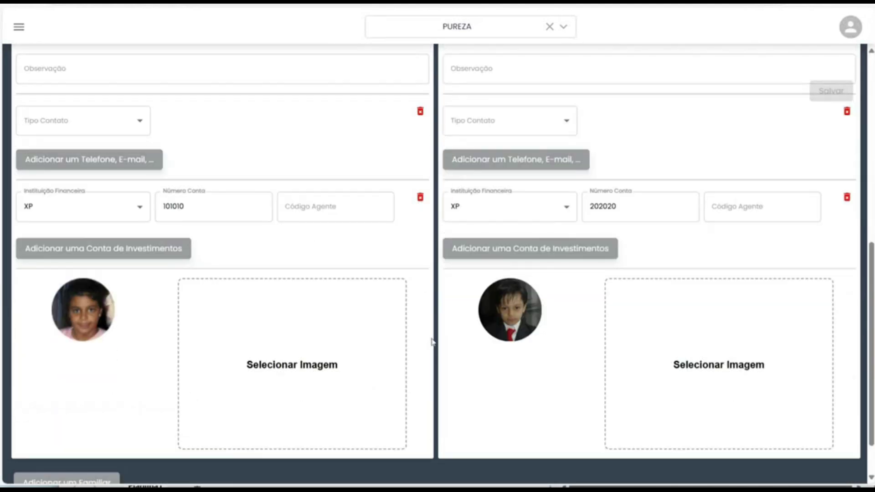
scroll(413, 343, "up", 8)
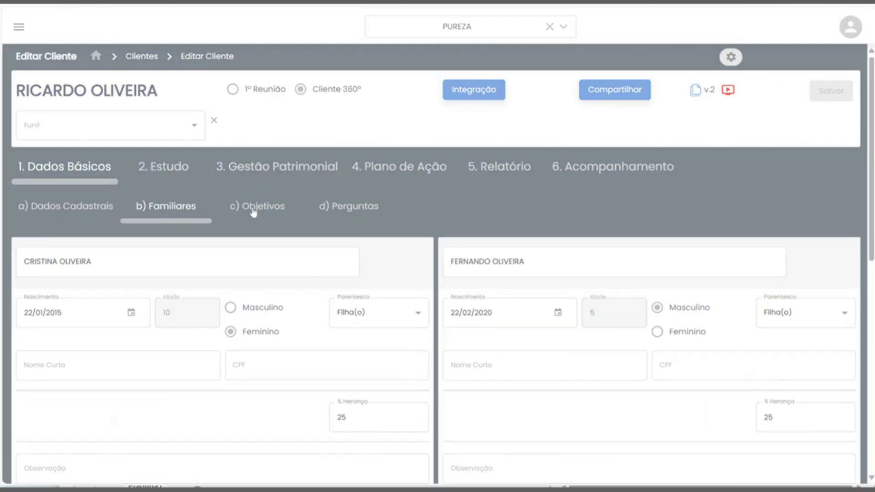
left_click(253, 207)
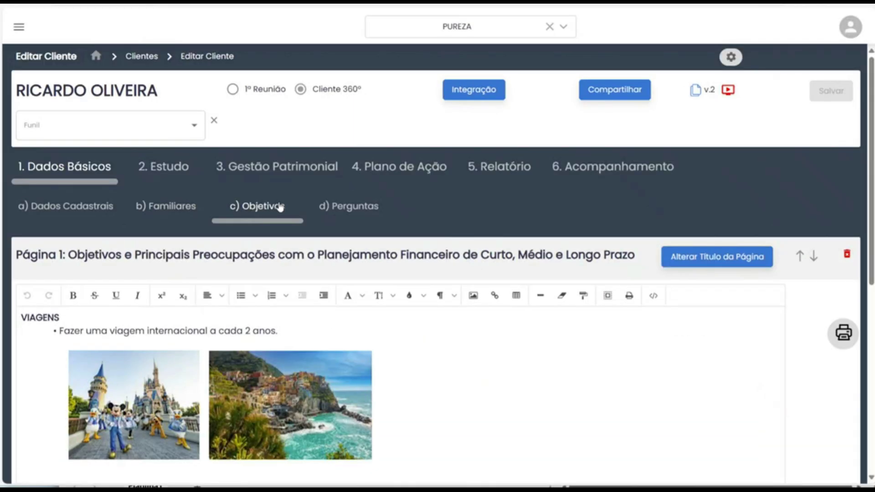
Scroll through the goals: travel every 2 years, car change every 3 years, education and protection.
scroll(286, 209, "down", 3)
scroll(286, 209, "down", 1)
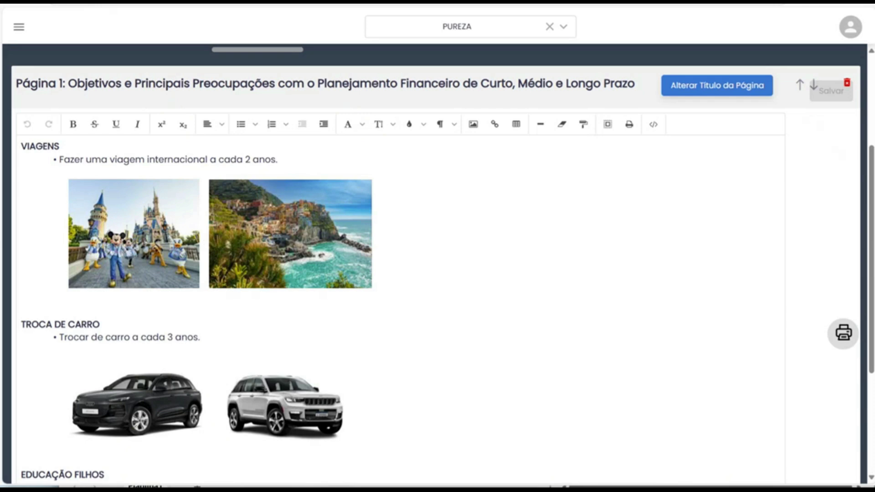
scroll(438, 264, "down", 4)
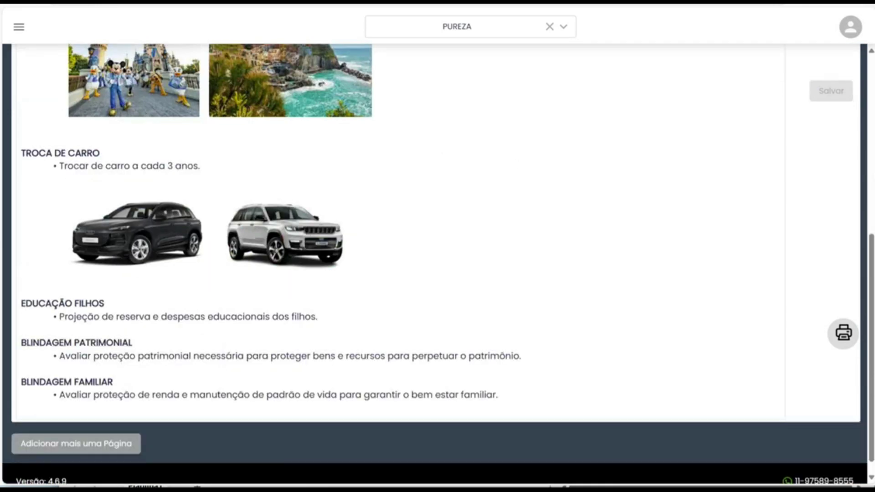
scroll(275, 192, "up", 4)
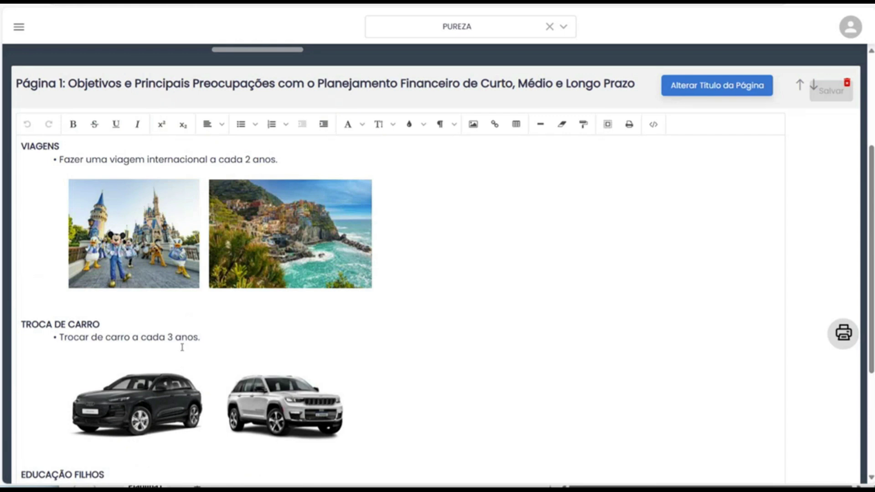
scroll(205, 192, "down", 1)
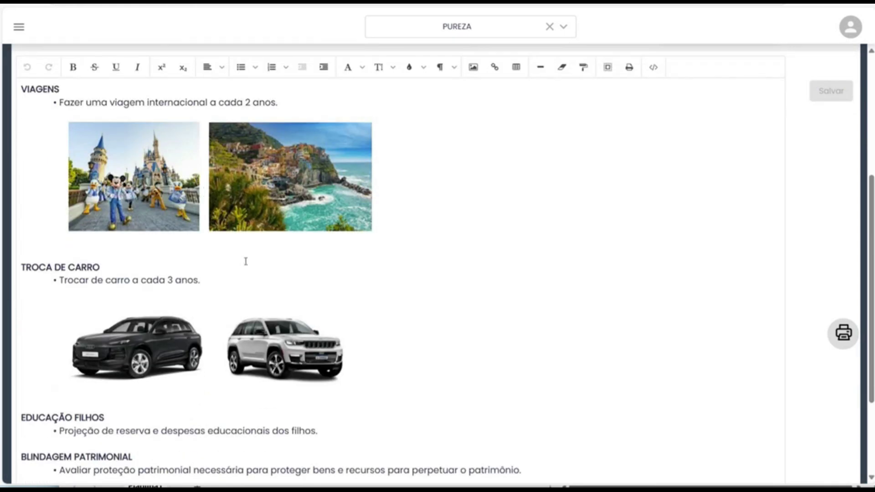
scroll(272, 249, "up", 4)
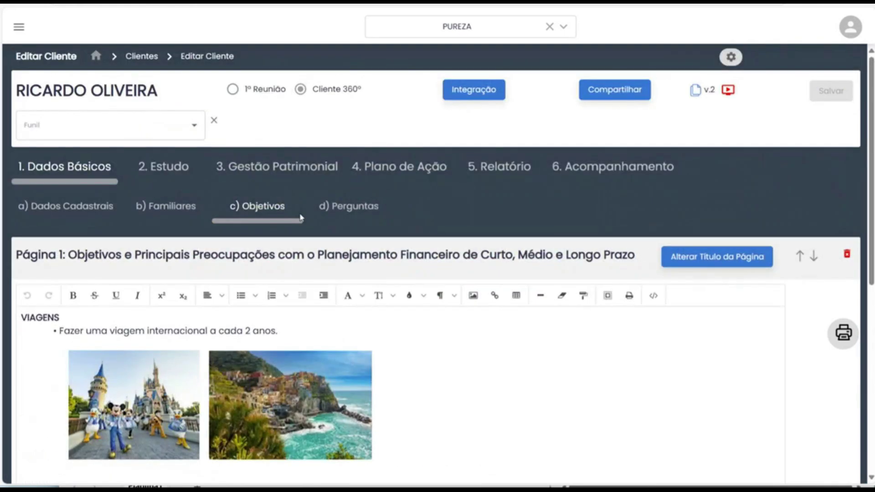
In Perguntas, expand and review the monthly income entries (R$ 47.000,00), then collapse them.
left_click(348, 211)
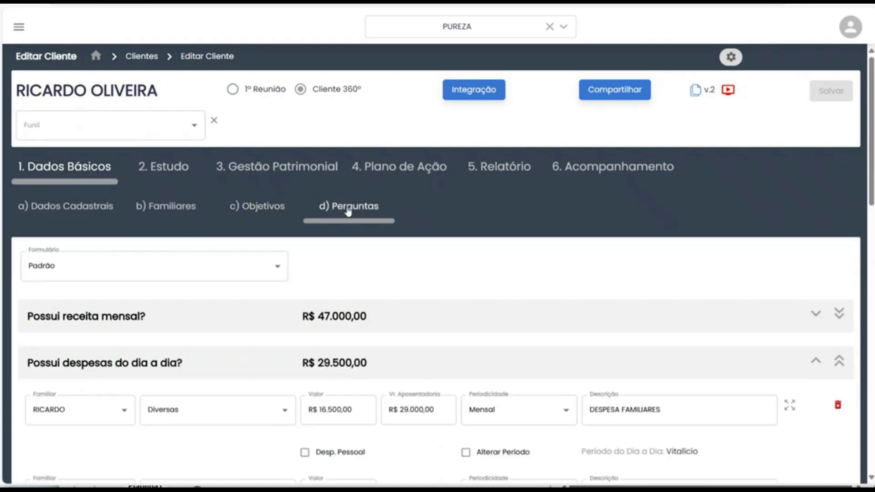
scroll(349, 211, "down", 2)
scroll(349, 210, "down", 1)
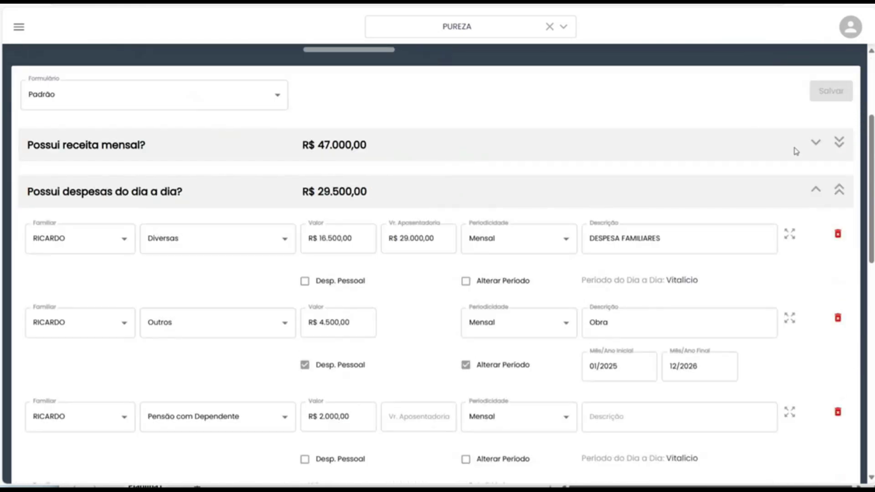
left_click(815, 142)
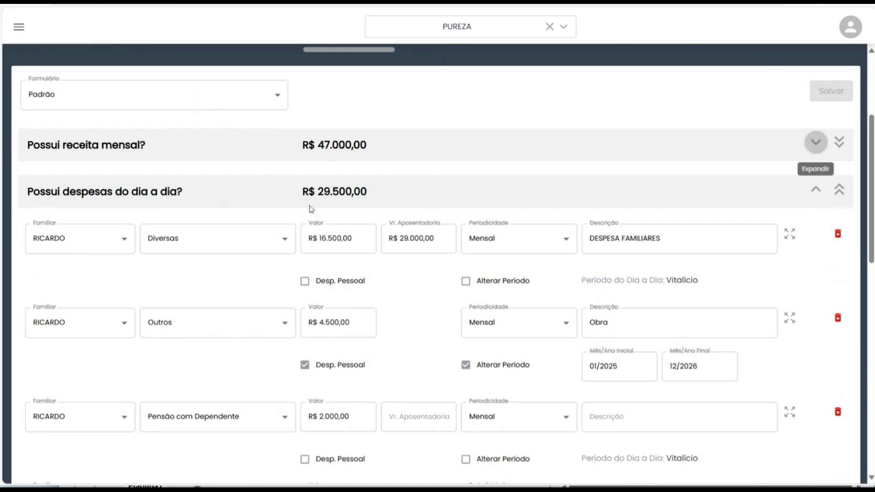
scroll(368, 240, "down", 1)
scroll(368, 240, "down", 3)
scroll(394, 232, "up", 4)
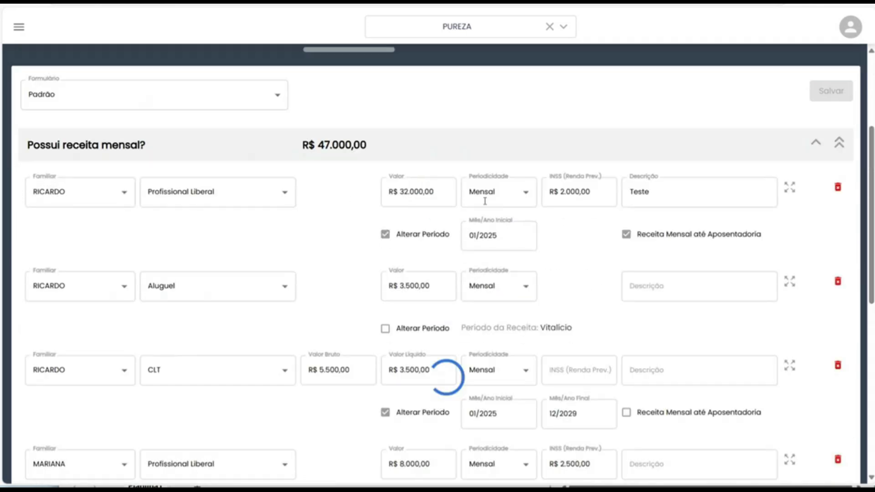
left_click(815, 151)
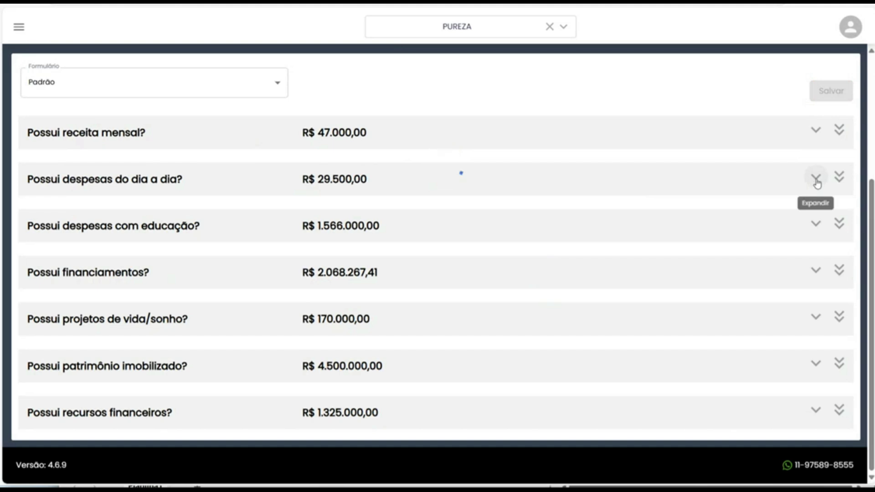
Expand and collapse the daily expense entries (R$ 29.500,00), returning to the top.
left_click(816, 180)
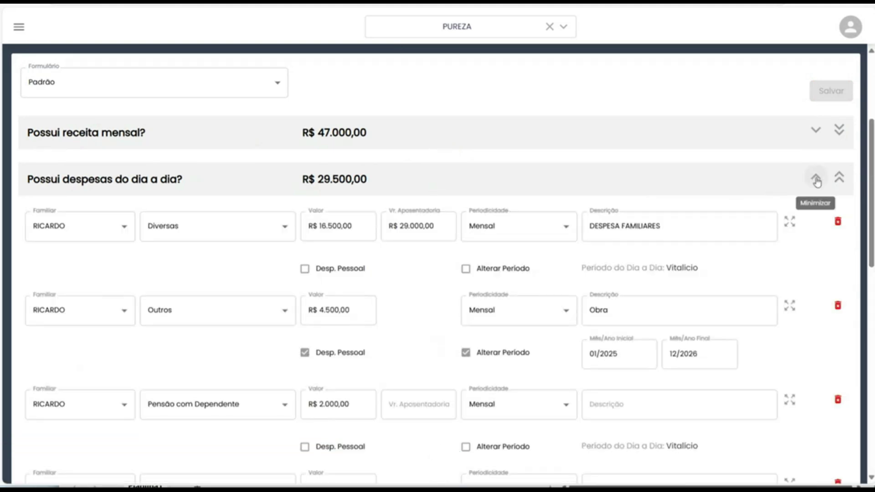
left_click(775, 187)
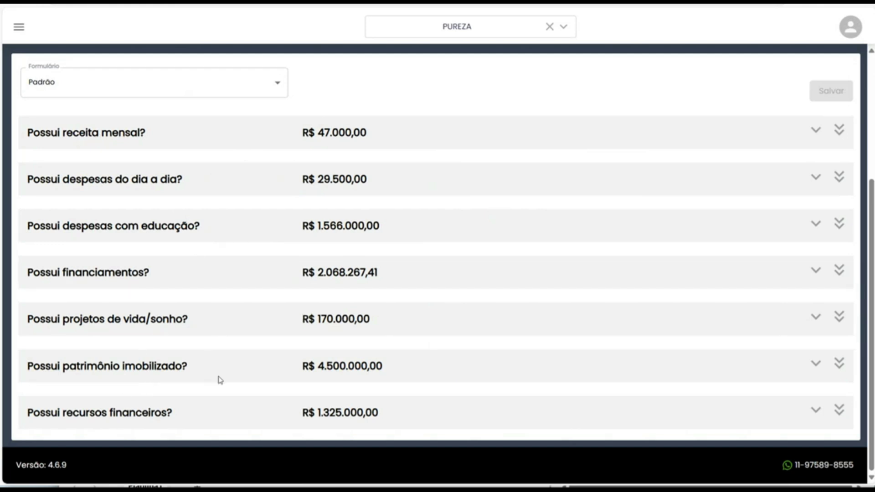
scroll(269, 392, "up", 4)
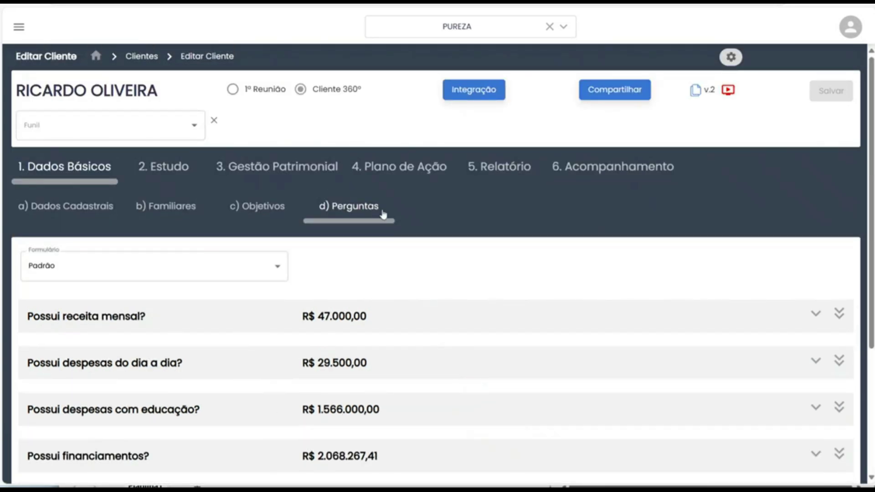
Review Estudo › Acumulação charts: assets R$ 5.725.000,00, liabilities R$ 688.836,58, net worth R$ 5.036.163,42.
left_click(160, 167)
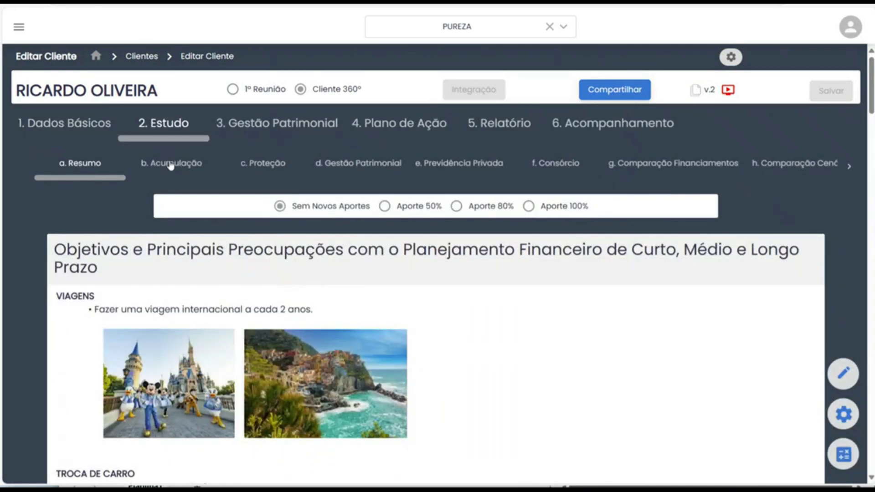
left_click(171, 165)
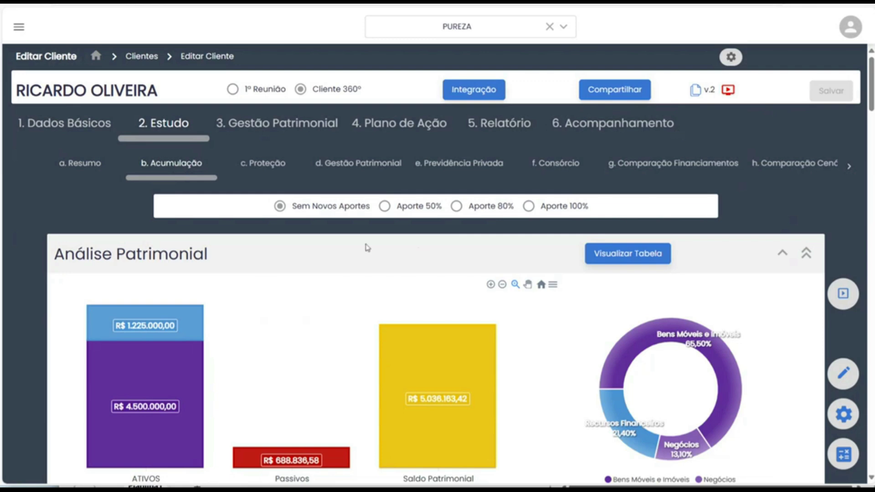
scroll(365, 236, "down", 3)
scroll(404, 202, "down", 3)
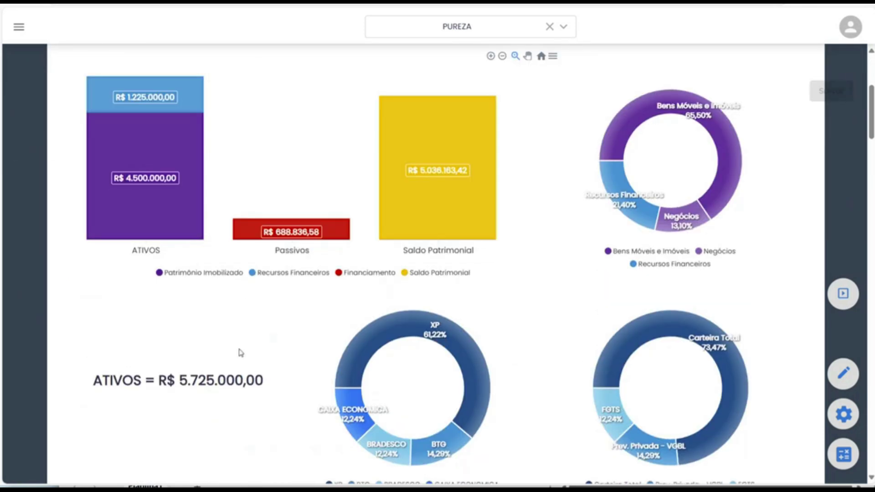
scroll(241, 353, "up", 2)
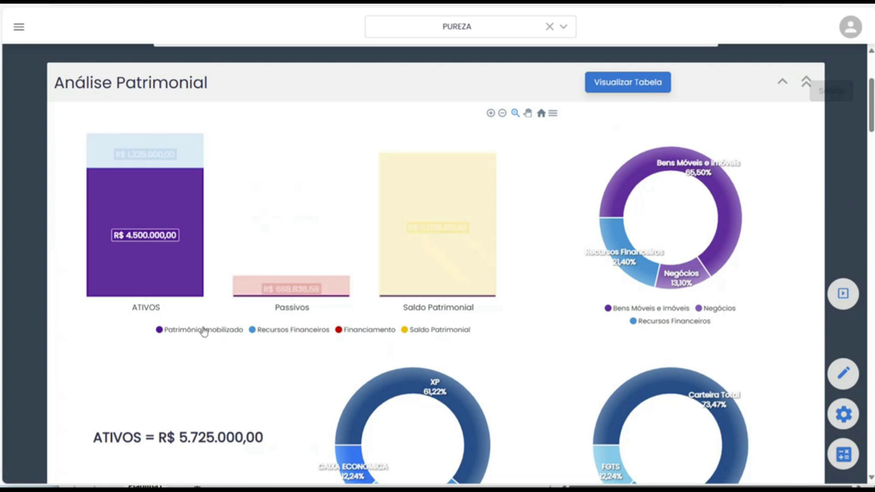
mouse_move(169, 162)
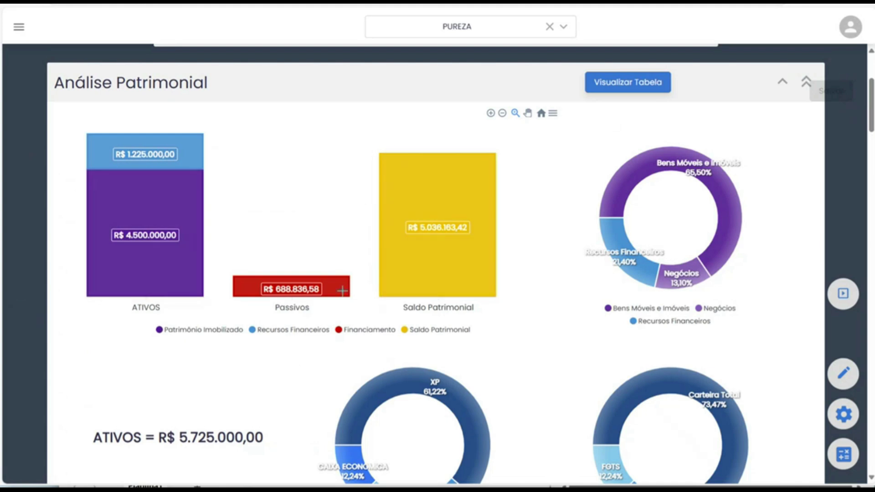
mouse_move(341, 291)
left_click(843, 293)
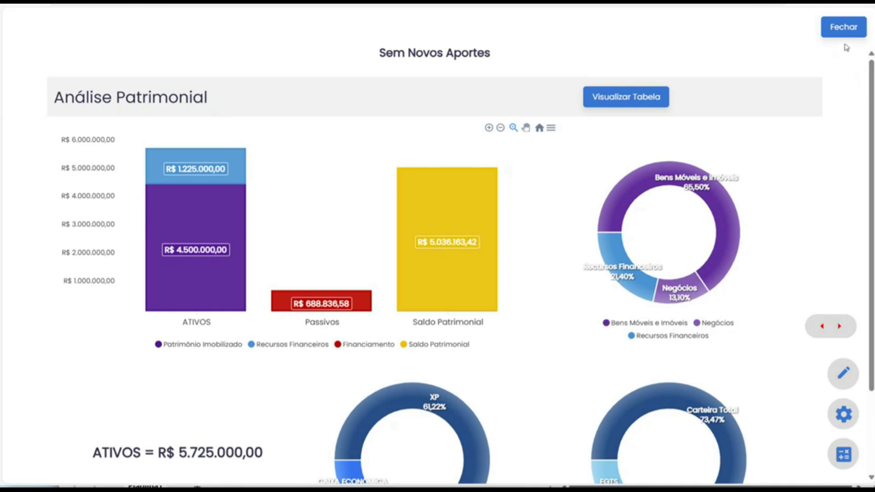
left_click(857, 28)
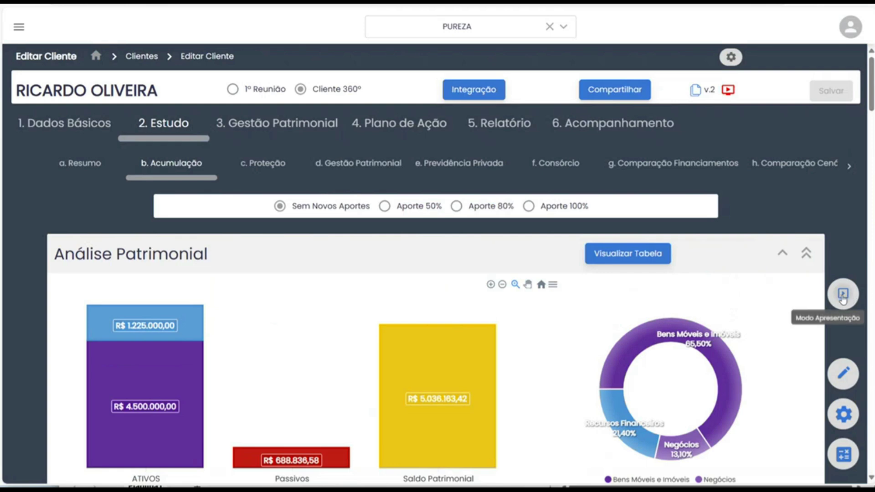
scroll(324, 258, "down", 20)
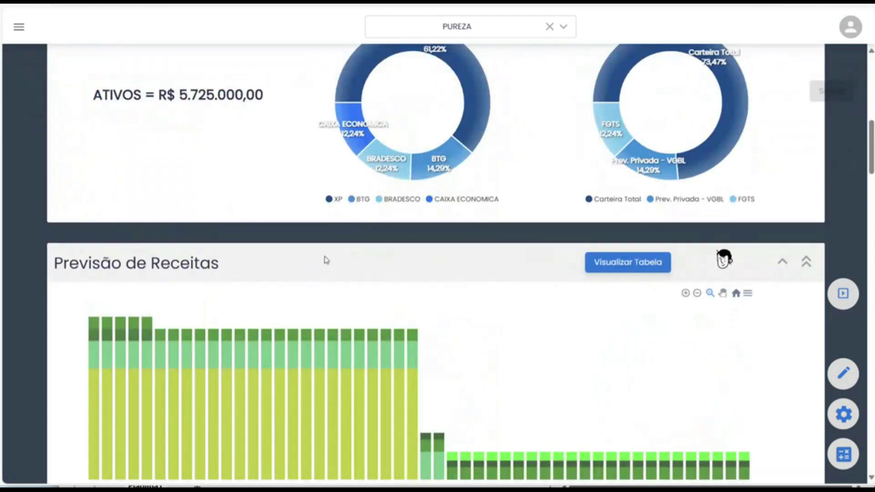
scroll(339, 281, "up", 20)
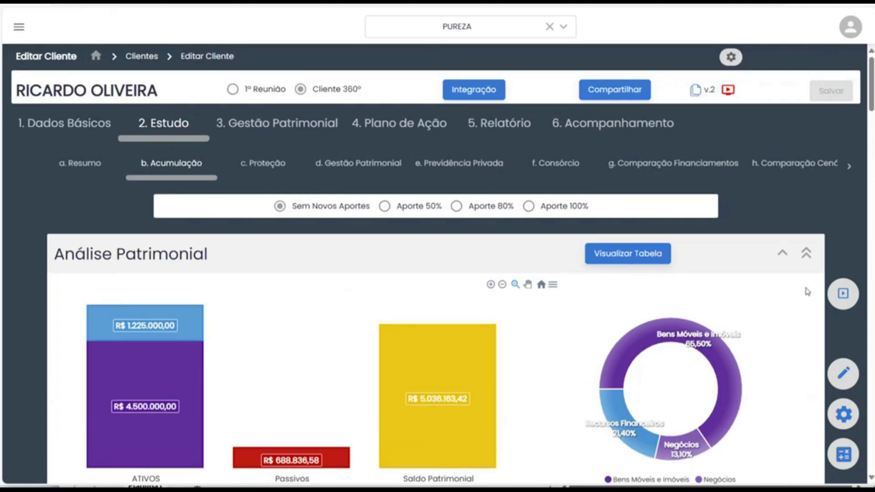
Present the Sem Novos Aportes charts full-screen, reviewing the XP, BTG, Bradesco and Caixa split.
left_click(842, 293)
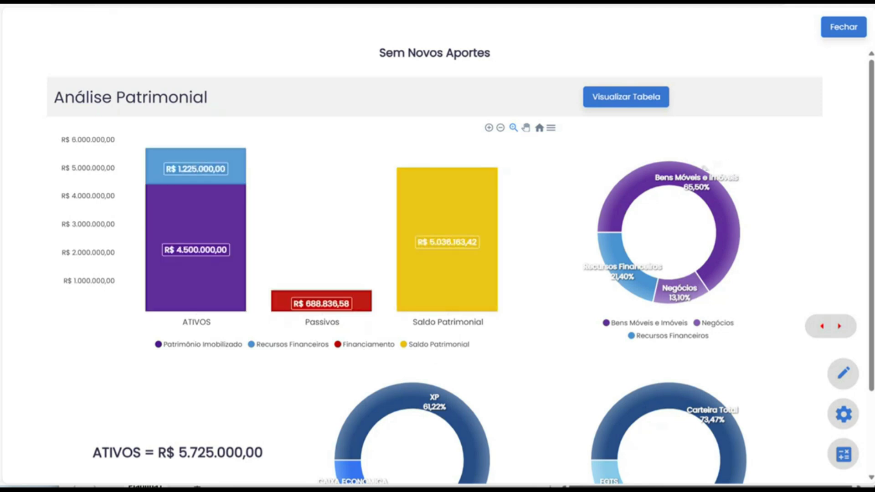
mouse_move(660, 190)
mouse_move(654, 300)
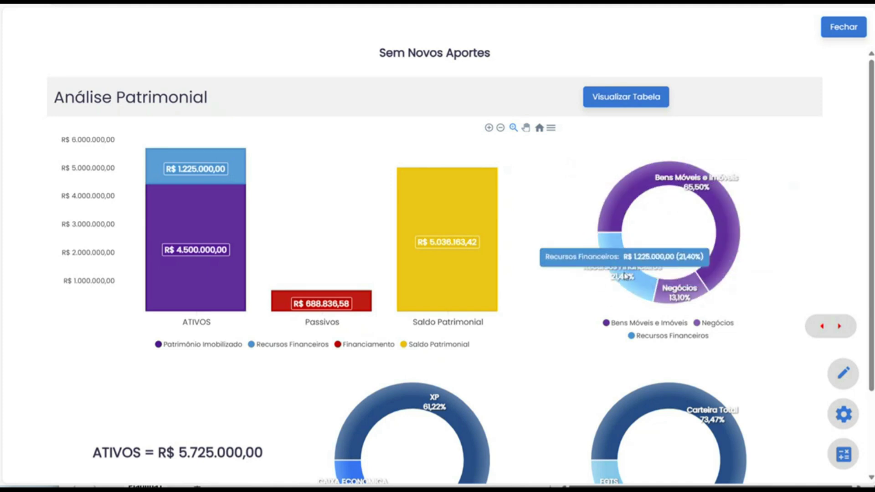
scroll(626, 276, "down", 2)
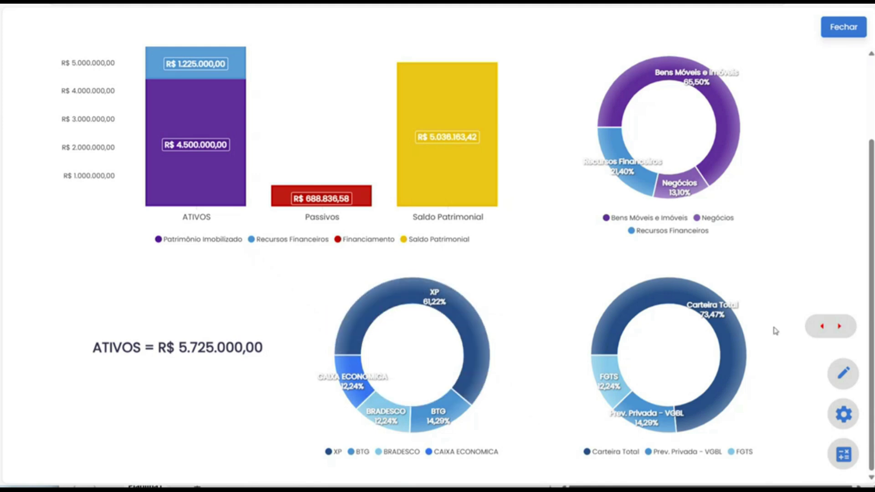
left_click(839, 326)
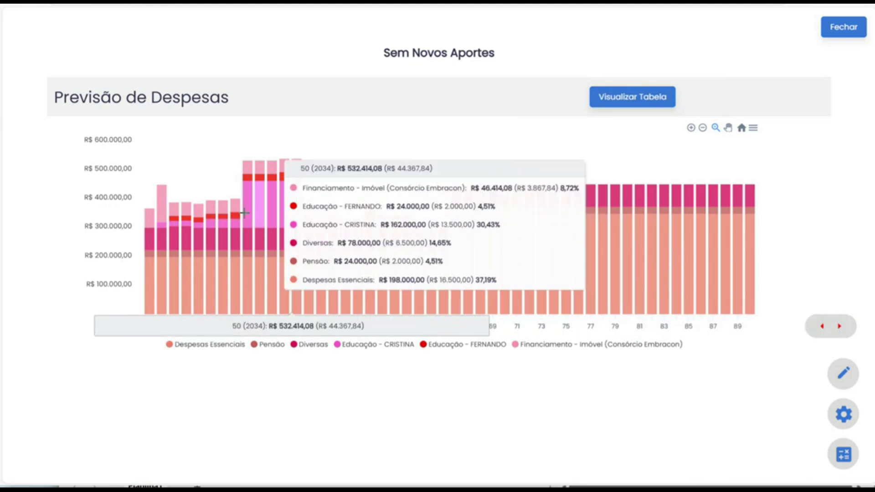
View the Previsão de Despesas averages table, then move on to the savings capacity chart.
left_click(201, 231)
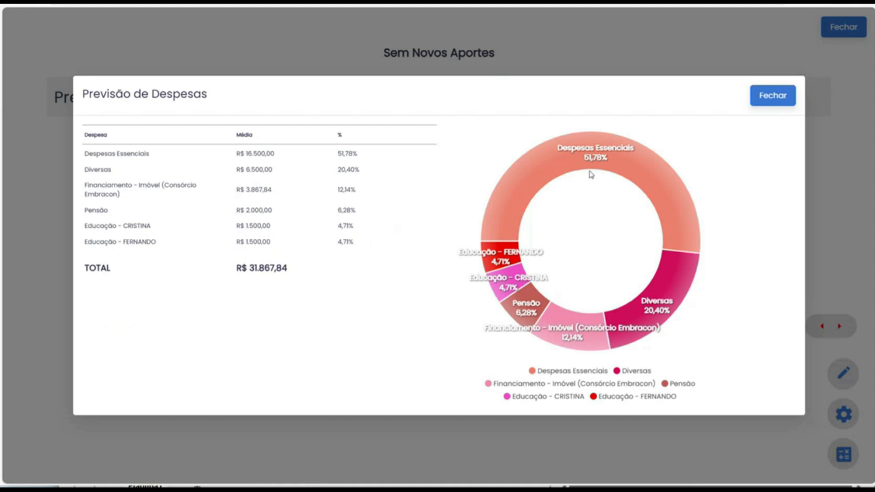
left_click(770, 103)
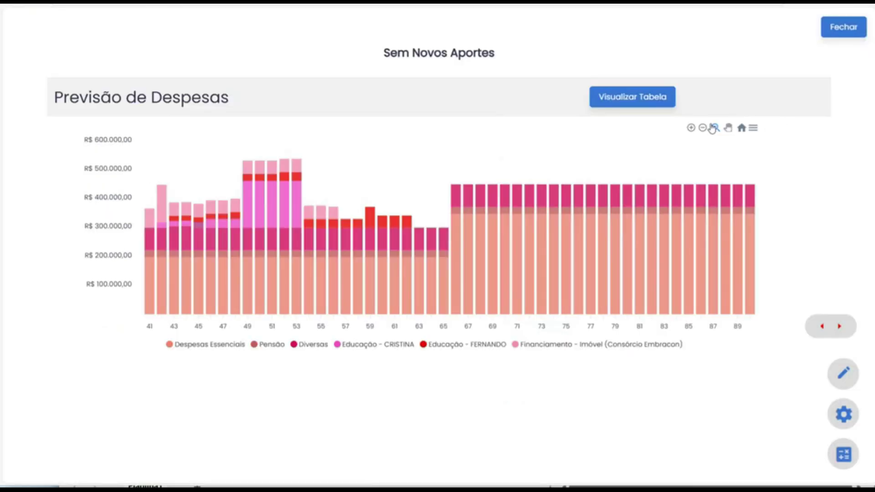
left_click(840, 334)
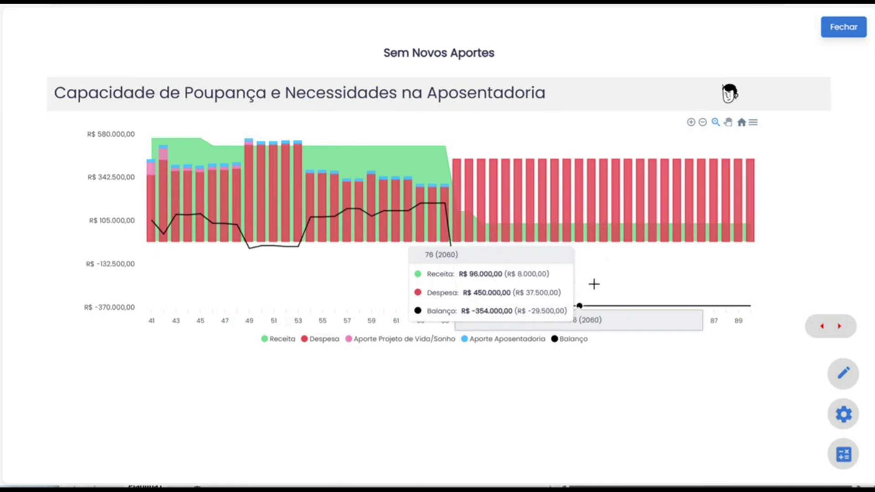
Advance to Diagnóstico Aposentadoria and show it for Situação Atual, with R$ -125.534,44 at age 80.
left_click(841, 330)
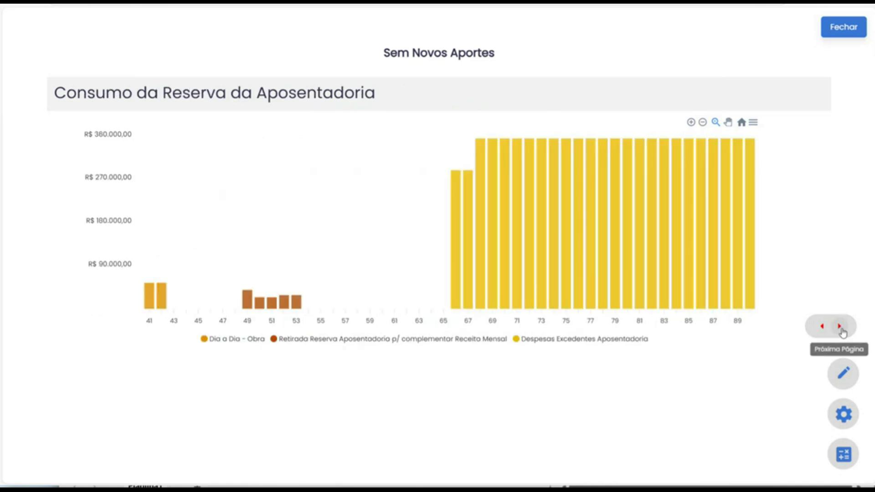
left_click(842, 330)
left_click(679, 101)
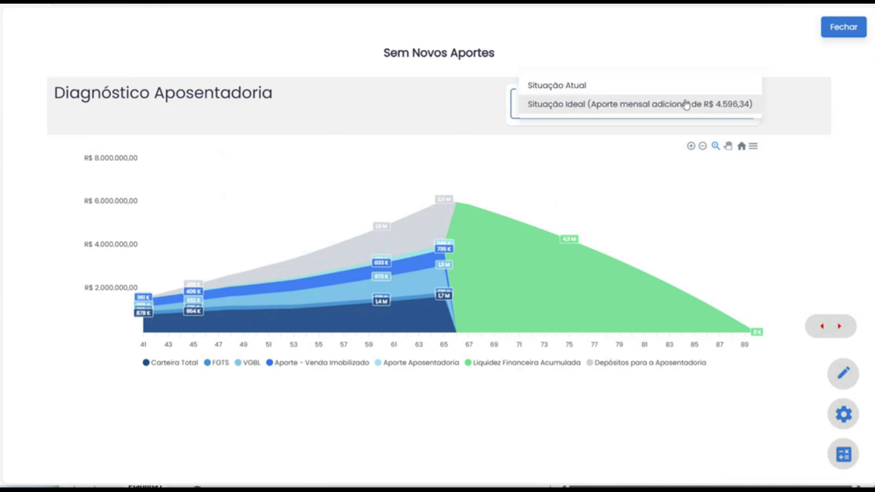
left_click(642, 85)
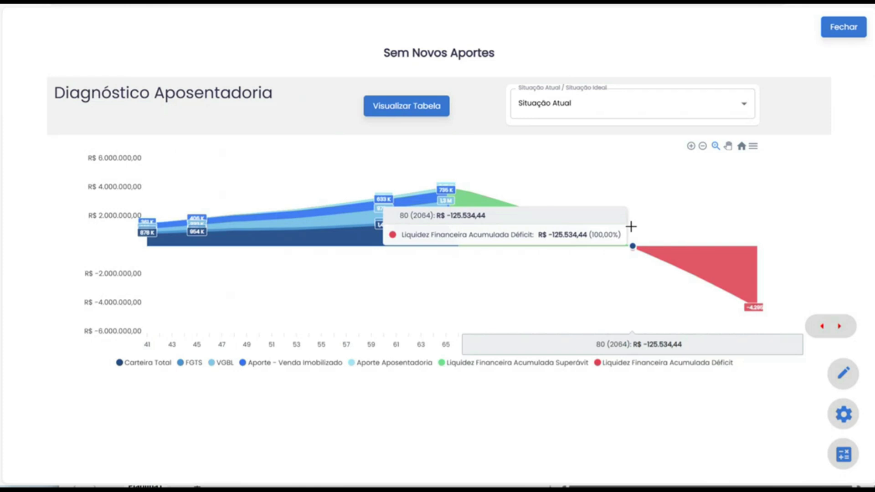
Exit the full-screen presentation and scroll through the entire client report.
key("Escape")
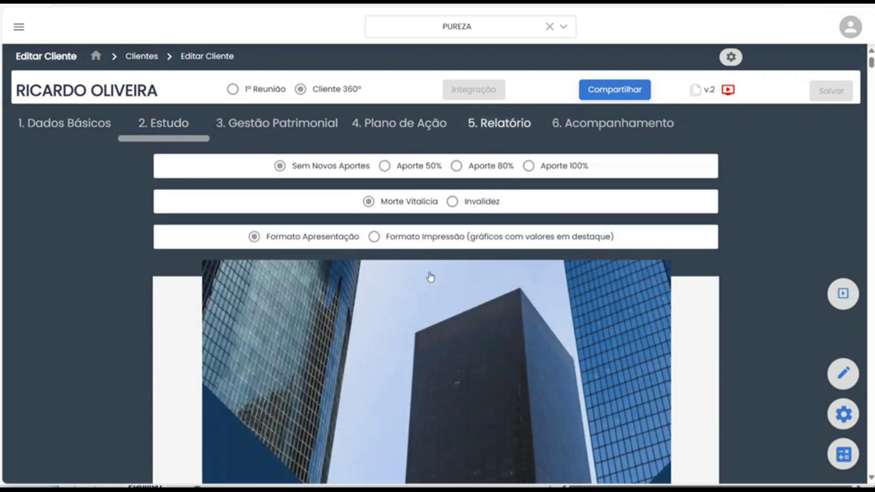
scroll(430, 276, "down", 10)
scroll(488, 257, "down", 20)
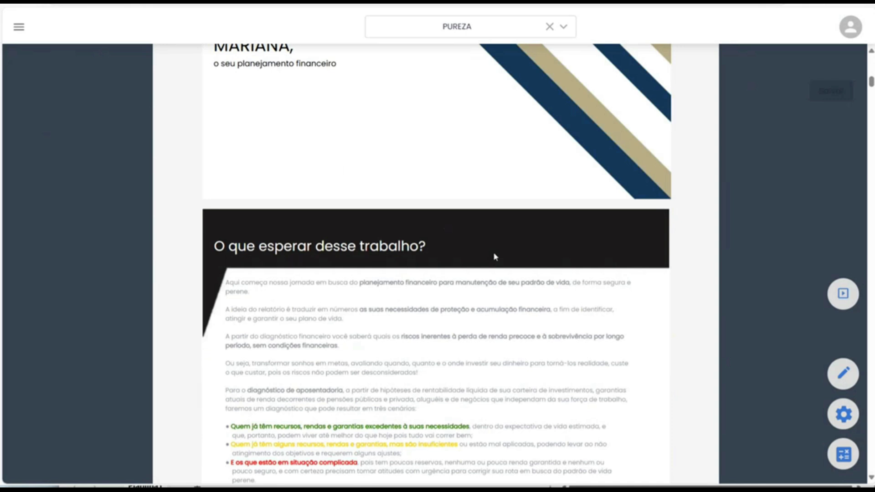
scroll(531, 256, "down", 20)
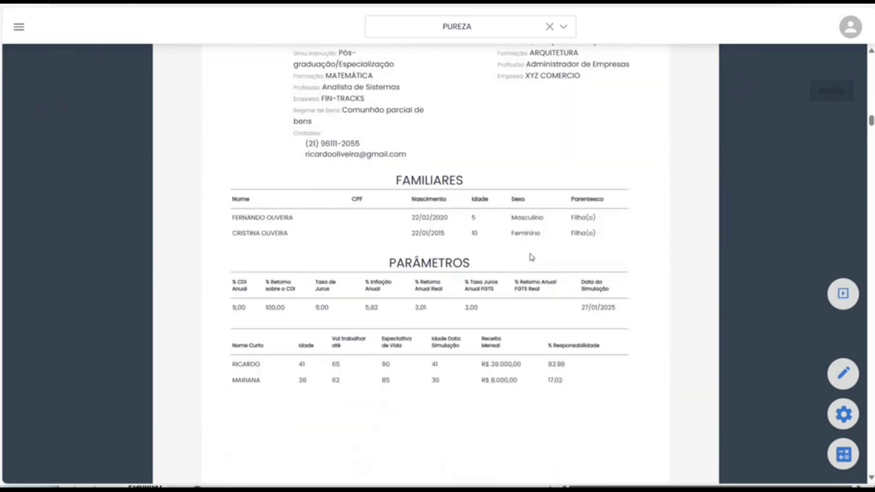
scroll(541, 247, "down", 20)
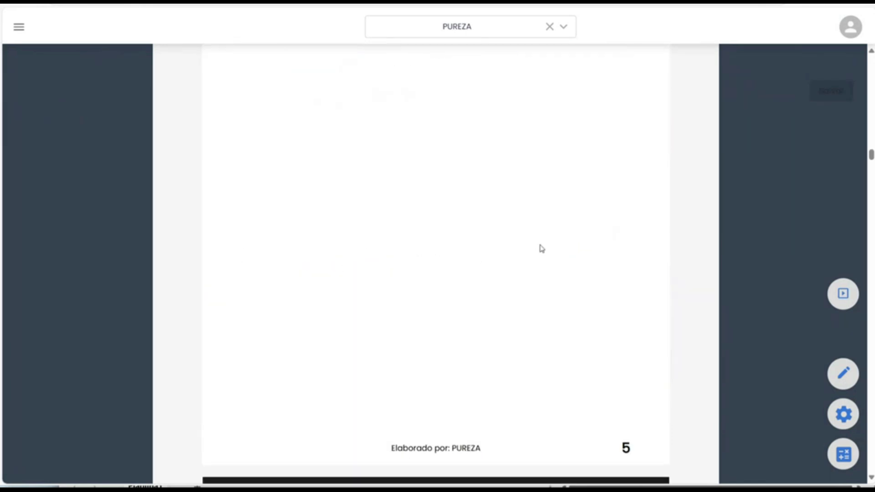
scroll(555, 245, "down", 20)
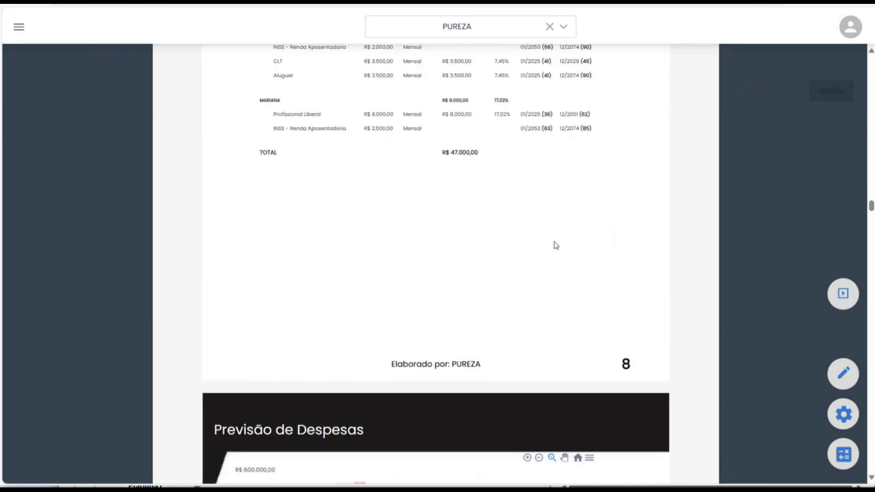
scroll(556, 245, "down", 20)
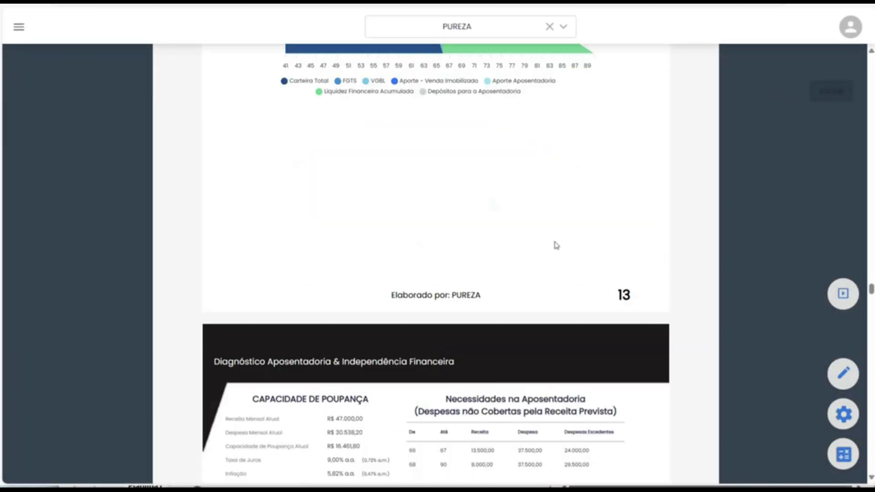
scroll(562, 240, "down", 20)
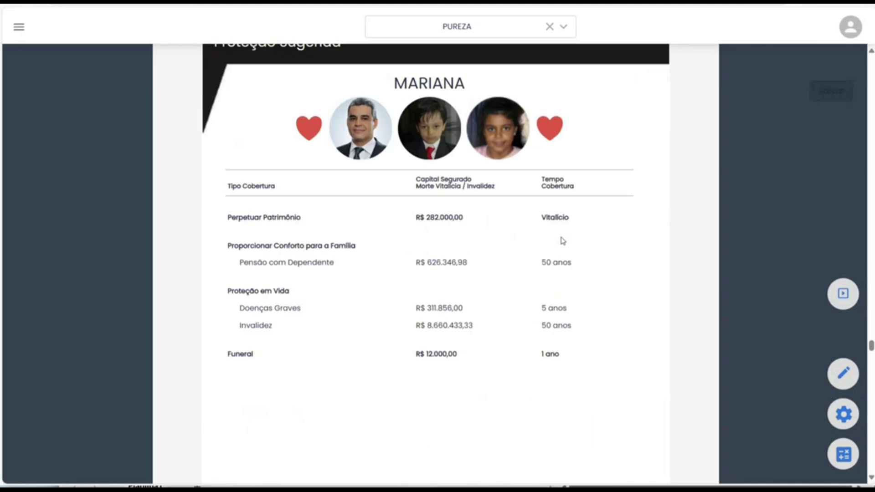
scroll(562, 240, "down", 20)
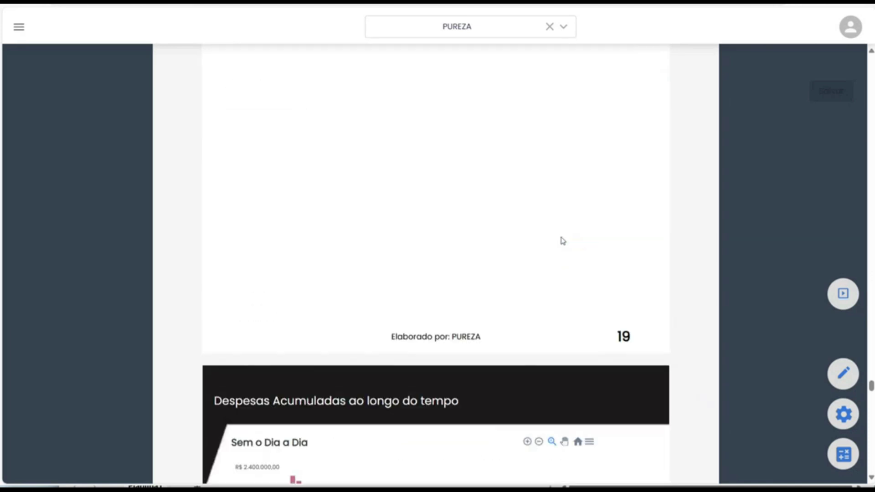
scroll(564, 236, "down", 8)
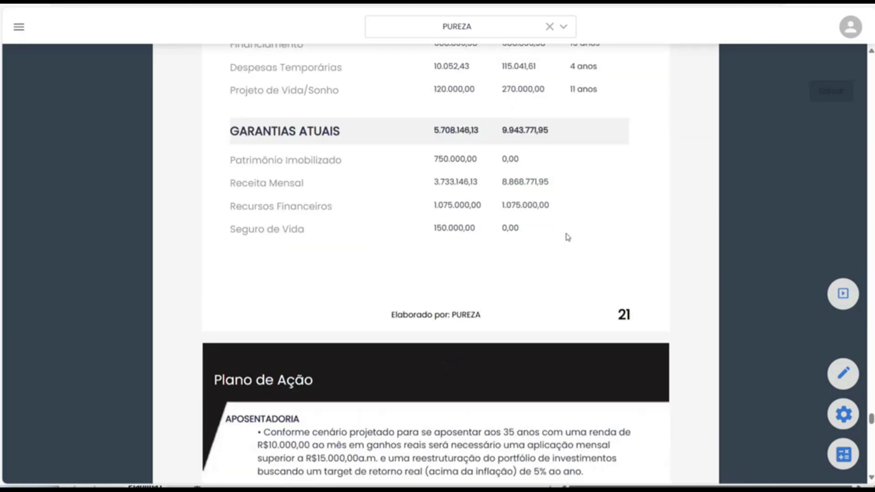
left_click_drag(870, 433, 862, 57)
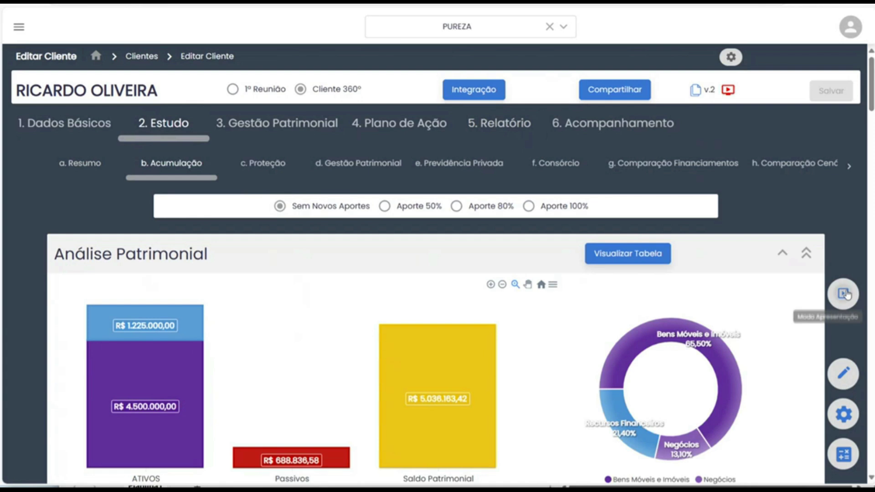
Start the chart presentation with the diagnosis set to Situação Atual.
left_click(843, 293)
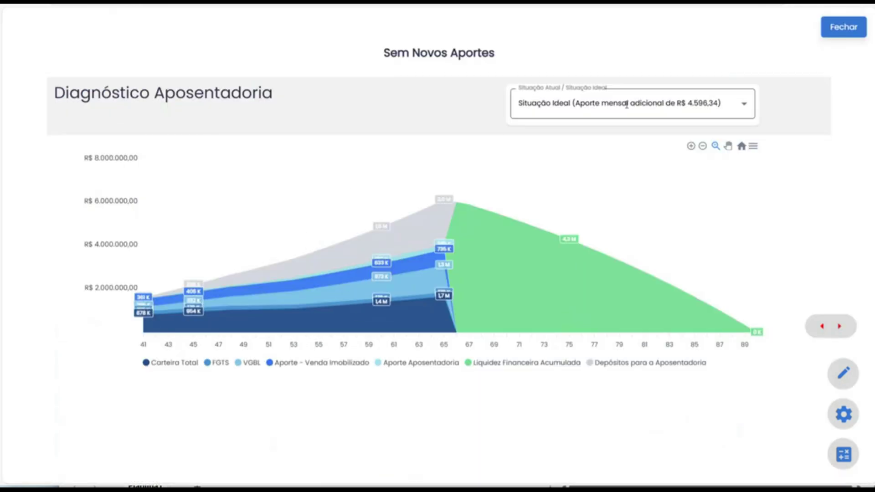
left_click(626, 105)
left_click(538, 82)
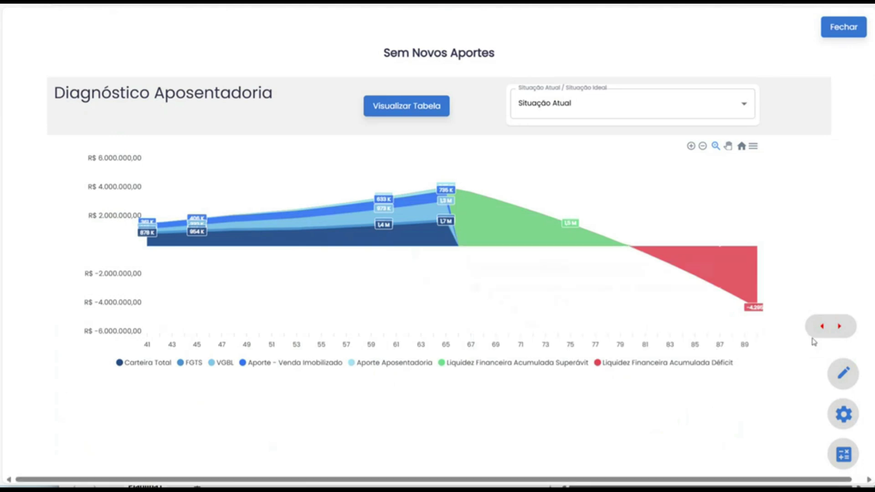
Make Aporte 80% the current scenario, review its surplus peaking at R$ 7.057.621,83, then exit.
left_click(844, 453)
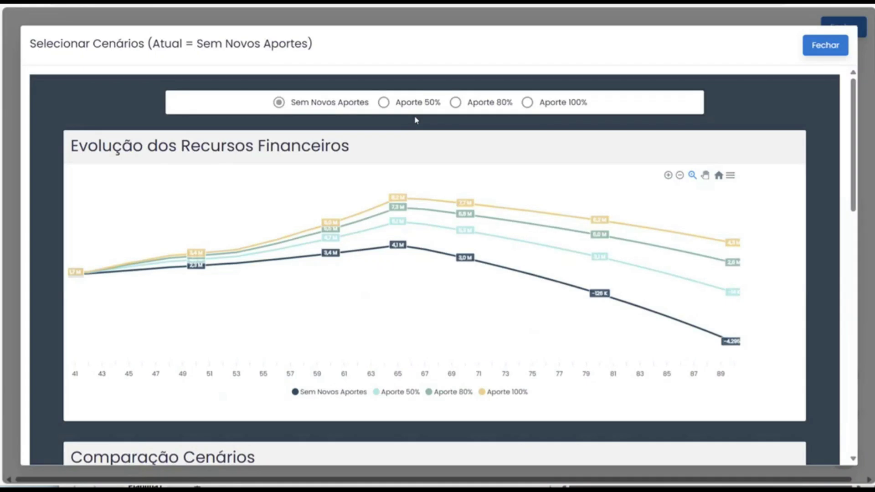
left_click(455, 102)
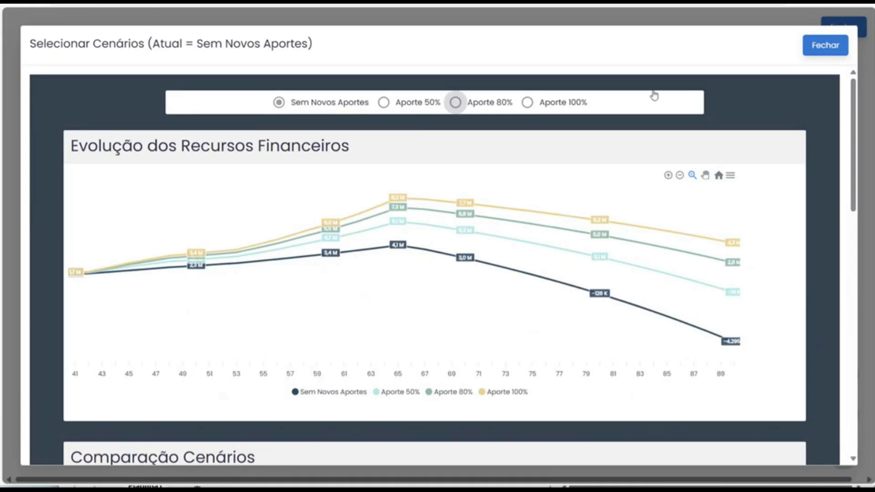
left_click(832, 44)
mouse_move(757, 273)
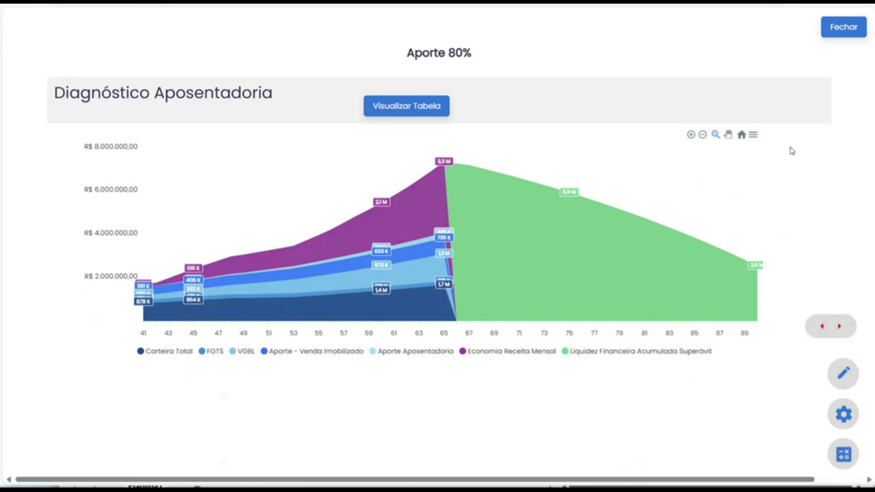
mouse_move(394, 172)
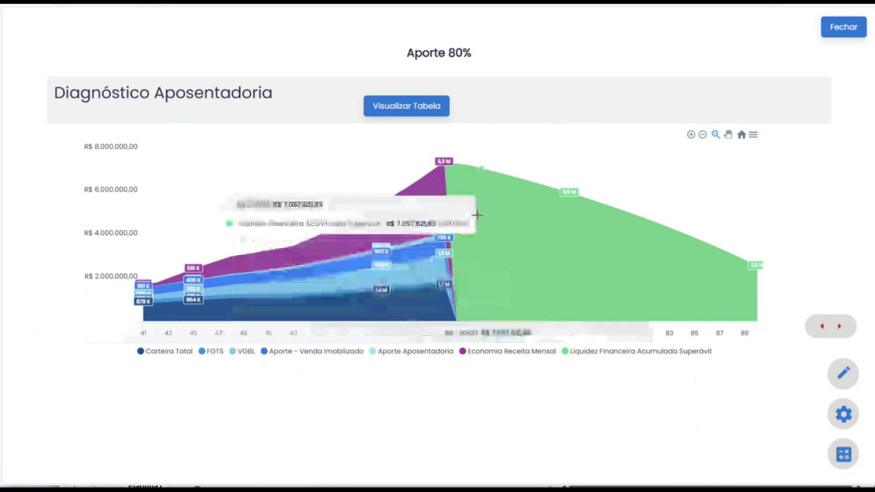
mouse_move(477, 215)
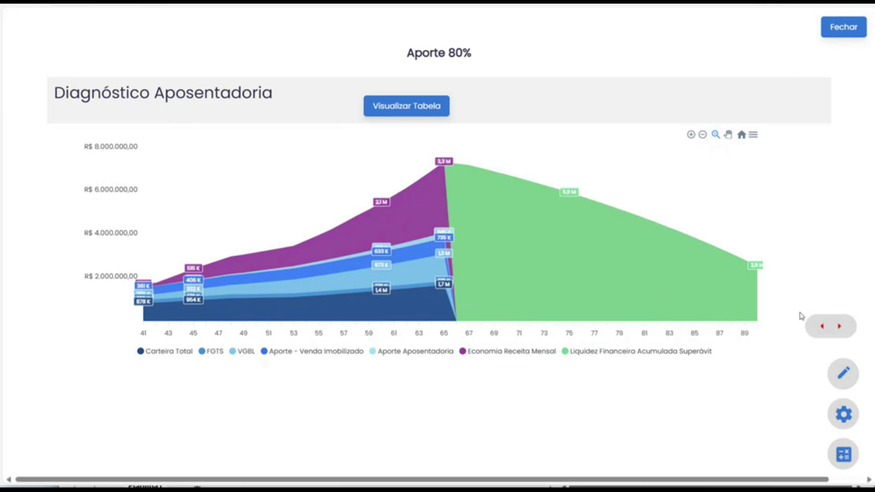
left_click(837, 36)
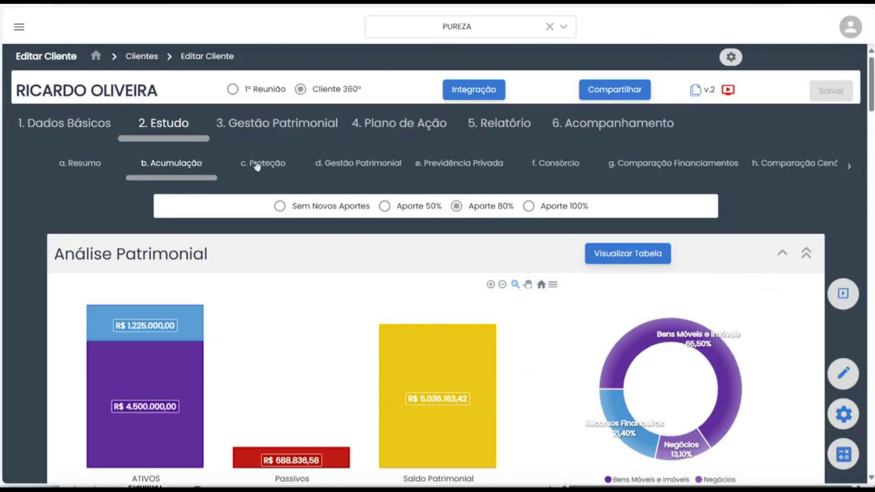
Review the Proteção coverage table: R$ 404.000,00 for assets and R$ 5.359.239,52 for family comfort.
left_click(248, 165)
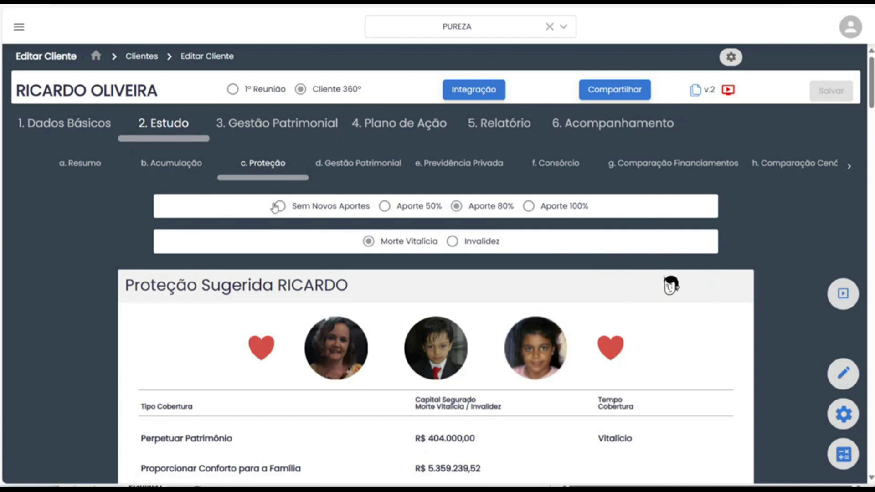
scroll(275, 207, "down", 3)
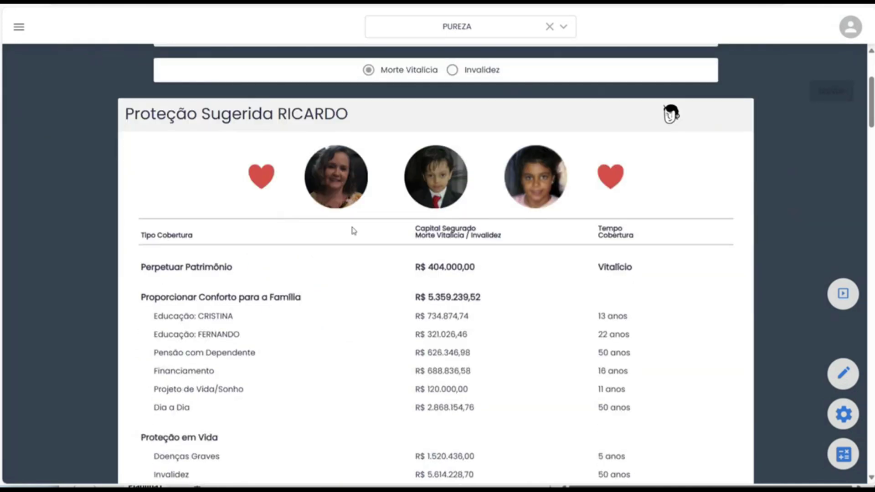
scroll(122, 173, "up", 3)
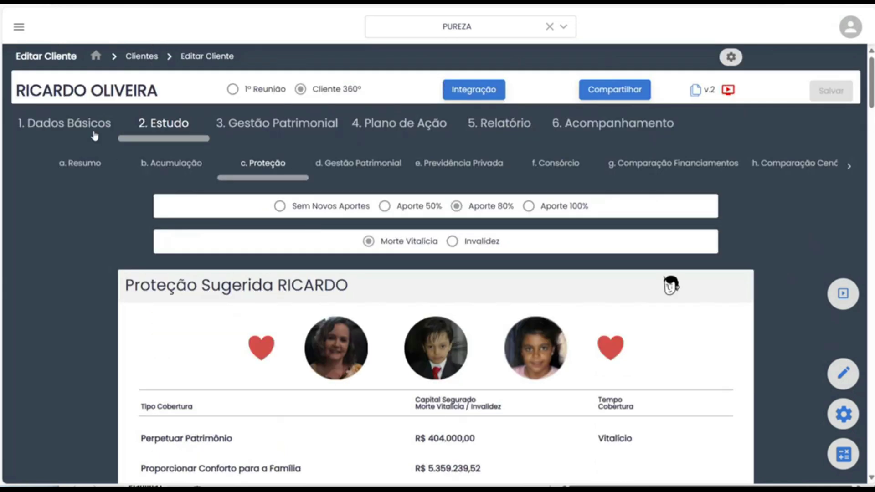
left_click(94, 134)
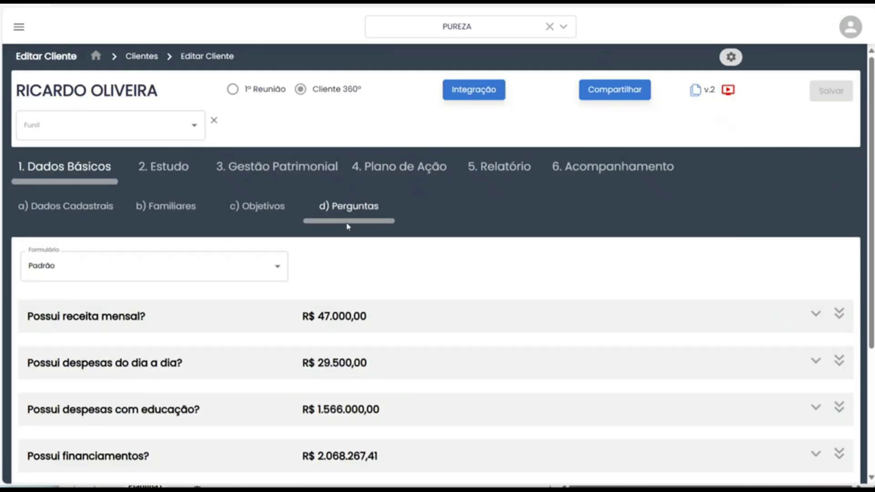
scroll(348, 273, "down", 3)
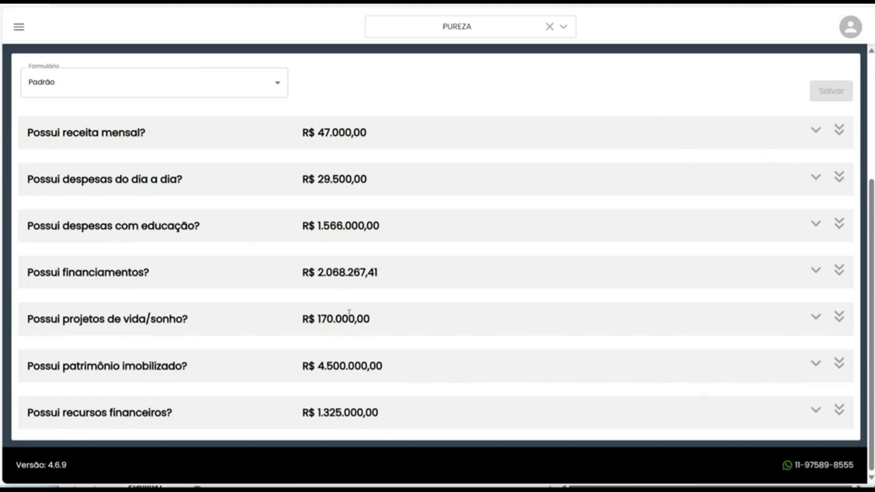
scroll(234, 269, "up", 3)
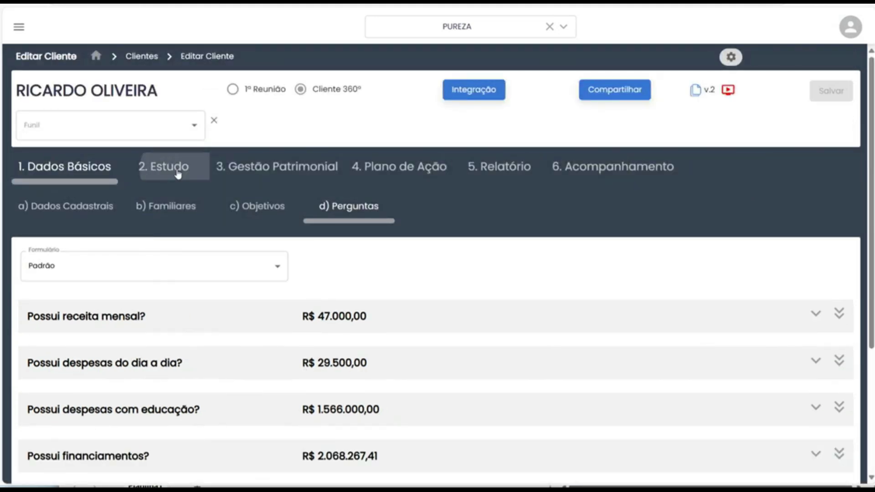
left_click(177, 174)
left_click(171, 165)
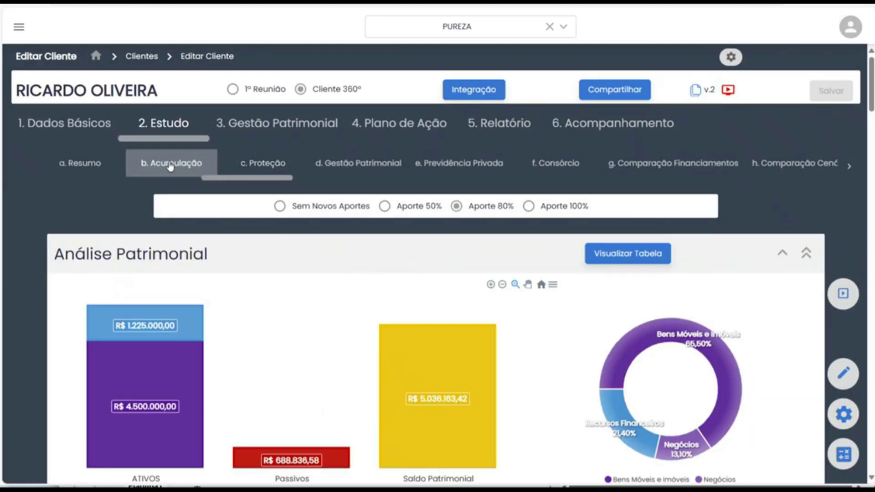
left_click(277, 167)
scroll(449, 257, "down", 3)
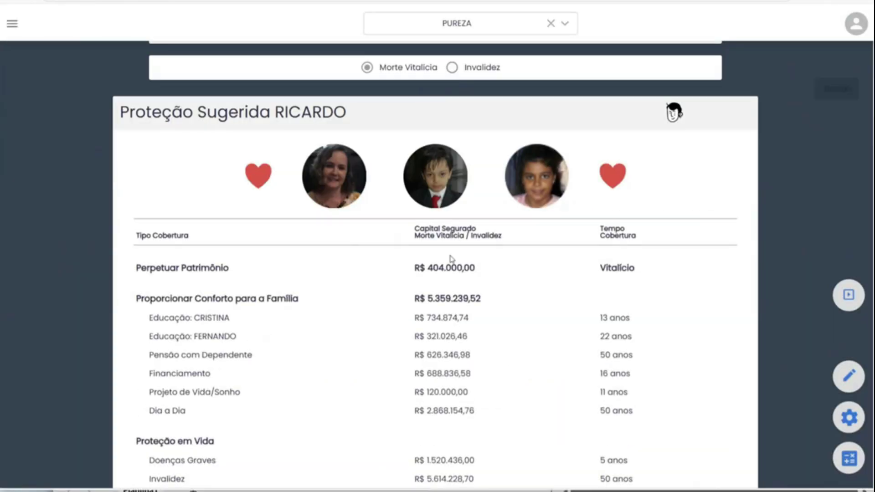
left_click_drag(163, 112, 348, 109)
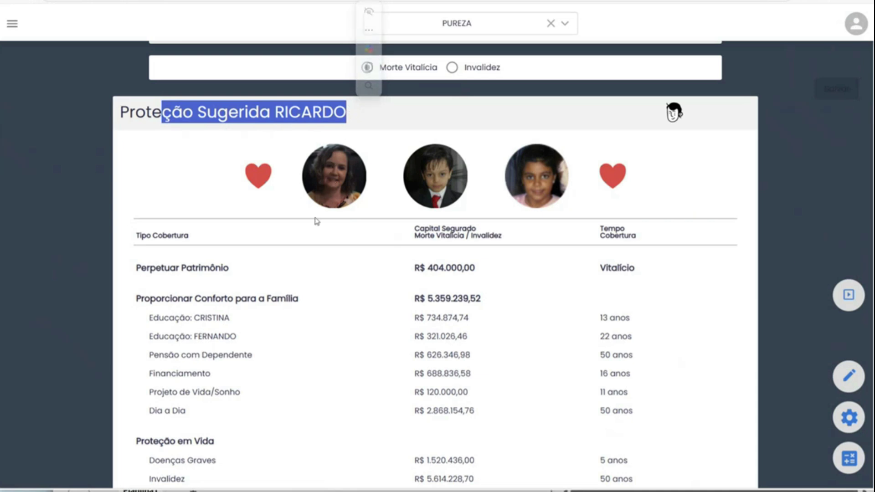
scroll(318, 228, "down", 6)
left_click_drag(160, 278, 348, 275)
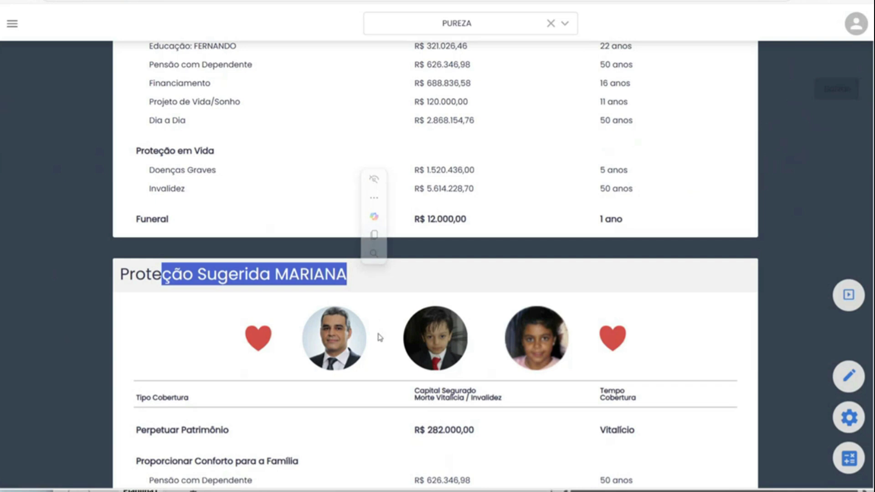
scroll(346, 187, "up", 4)
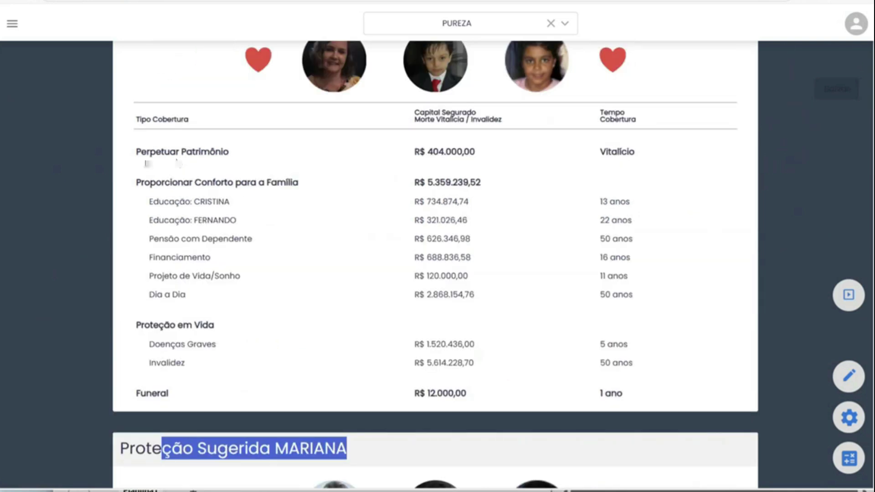
left_click_drag(141, 155, 236, 157)
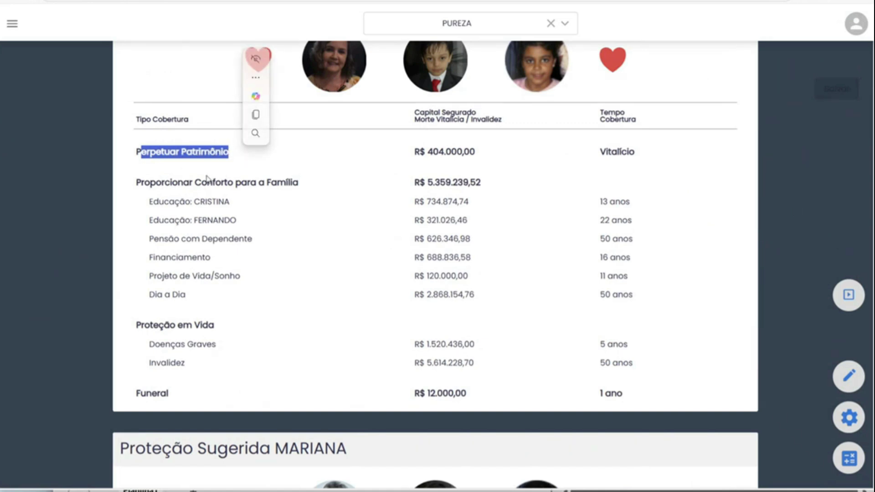
left_click_drag(137, 112, 292, 183)
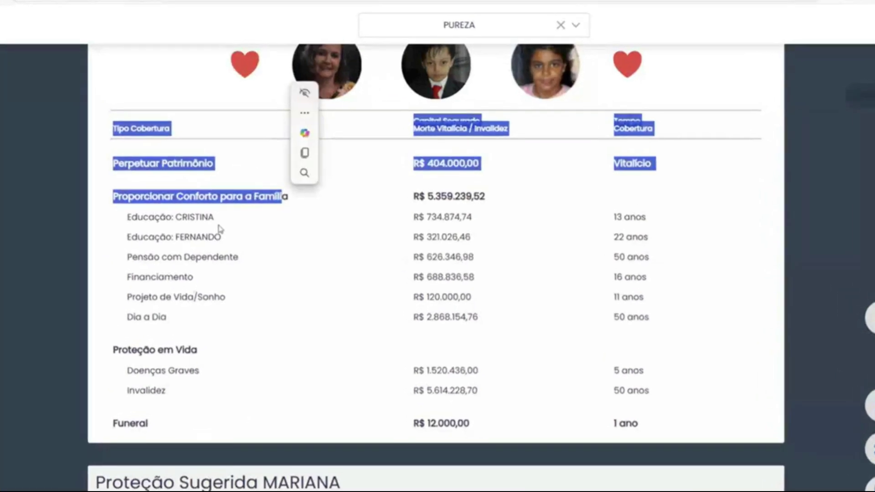
left_click(220, 227)
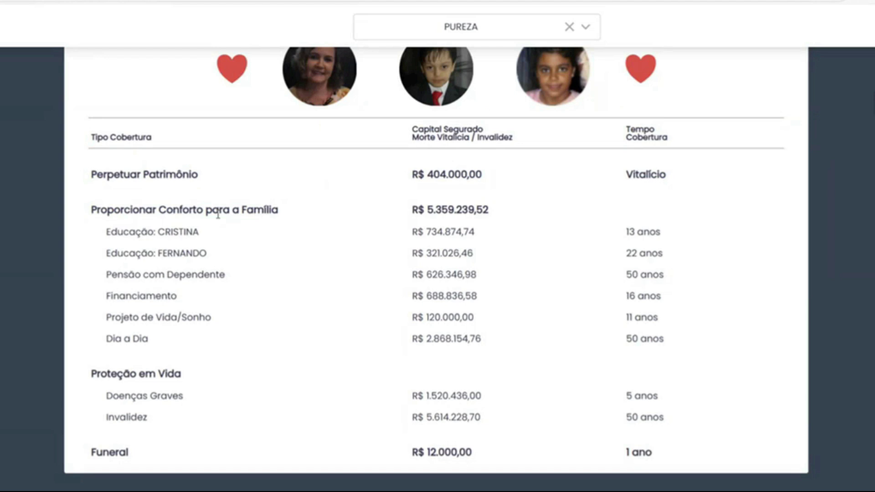
Highlight the education, Pensão com Dependente, Financiamento and Projeto de Vida/Sonho rows and their 13/22/50-year terms.
left_click_drag(96, 375, 182, 375)
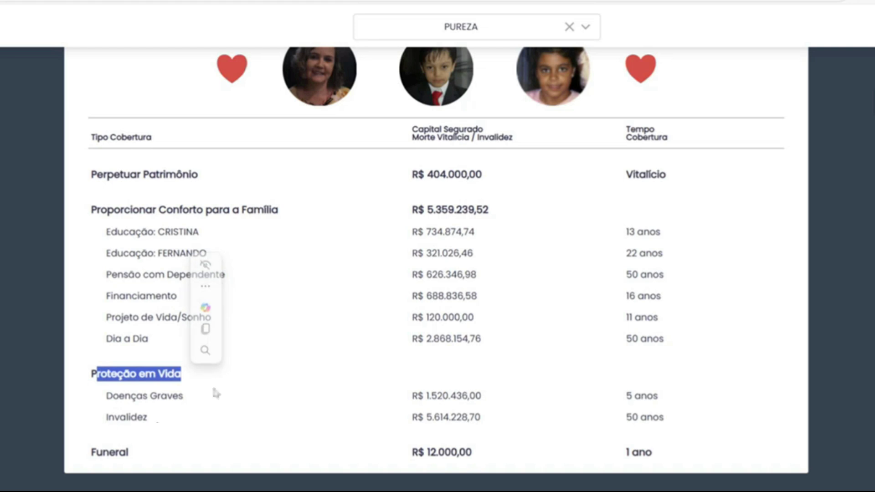
scroll(258, 419, "down", 4)
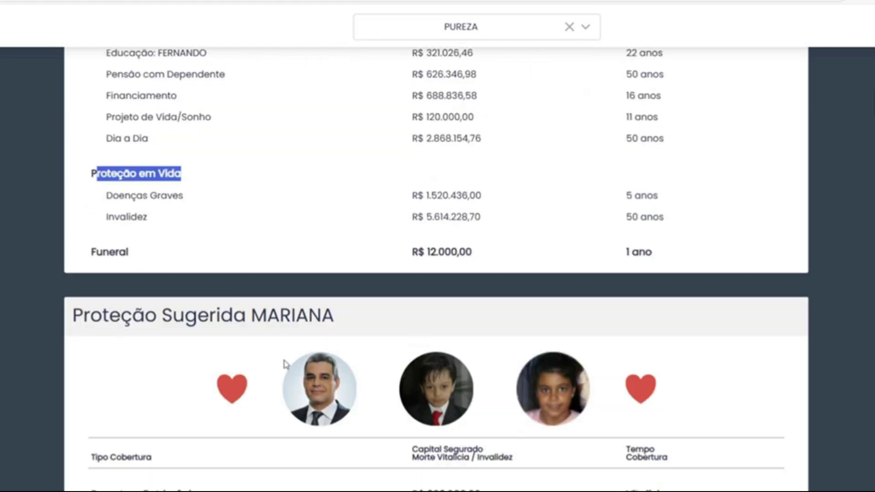
scroll(304, 354, "up", 4)
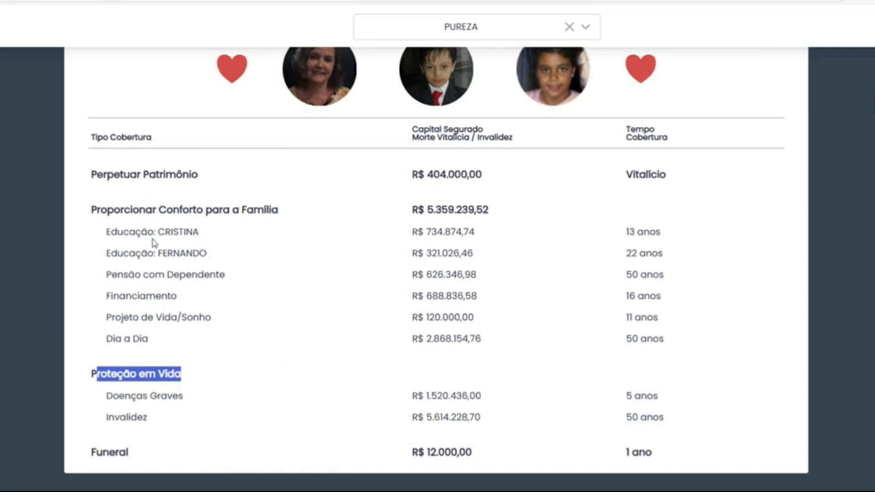
left_click_drag(129, 231, 184, 232)
left_click_drag(111, 254, 181, 276)
left_click_drag(127, 296, 172, 296)
left_click_drag(129, 318, 171, 318)
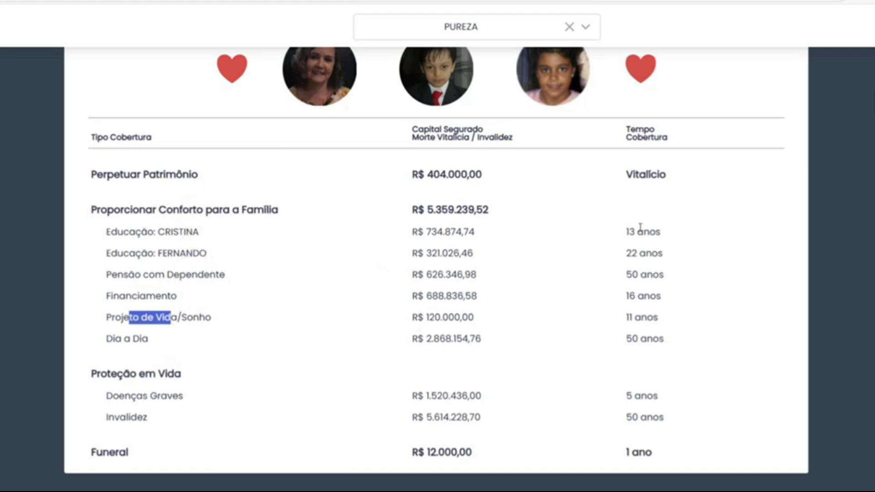
left_click_drag(620, 231, 663, 232)
left_click_drag(625, 253, 662, 254)
left_click_drag(626, 274, 655, 297)
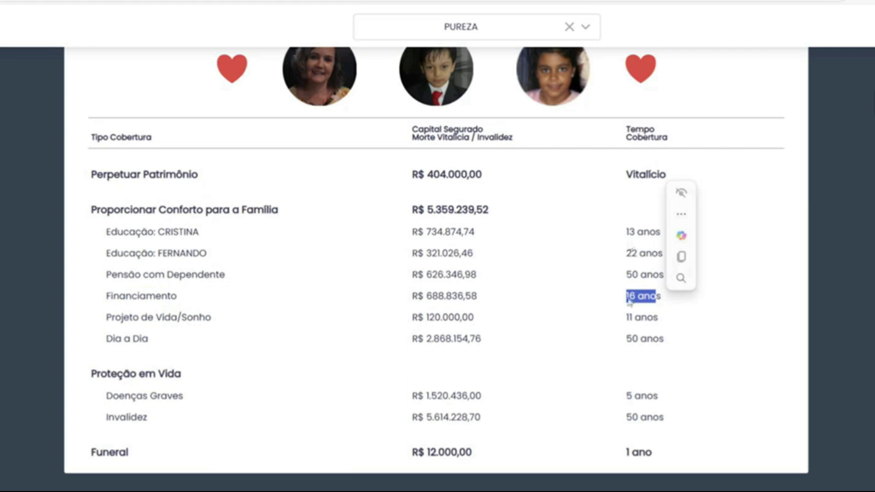
left_click(706, 368)
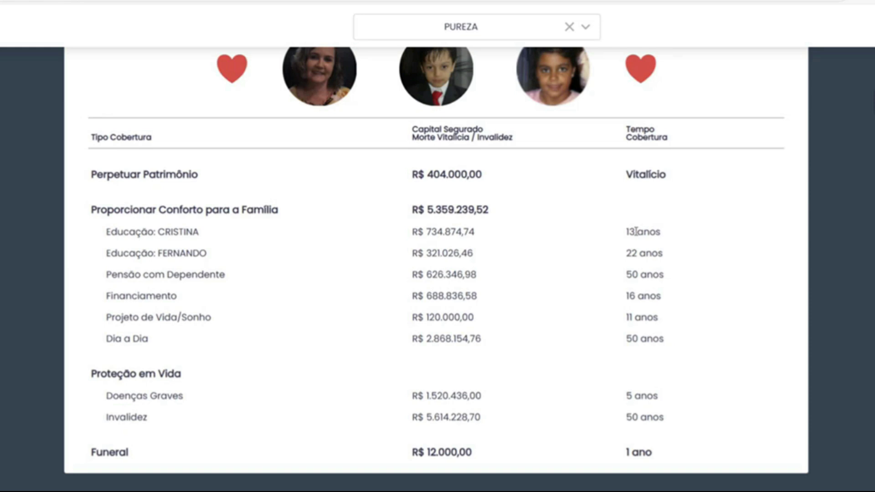
Highlight the education and Financiamento amounts with terms, and the R$ 5.359.239,52 family comfort total.
left_click_drag(418, 232, 655, 233)
left_click_drag(655, 296, 413, 297)
left_click_drag(663, 253, 438, 254)
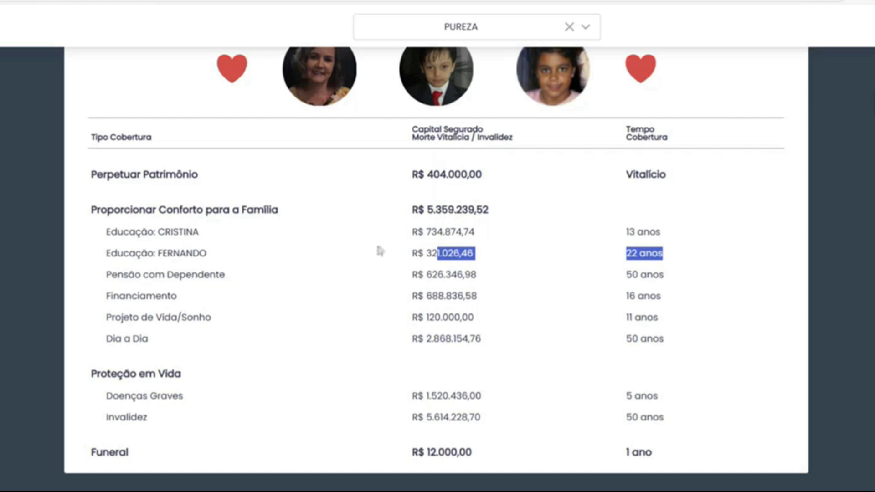
left_click_drag(413, 210, 496, 214)
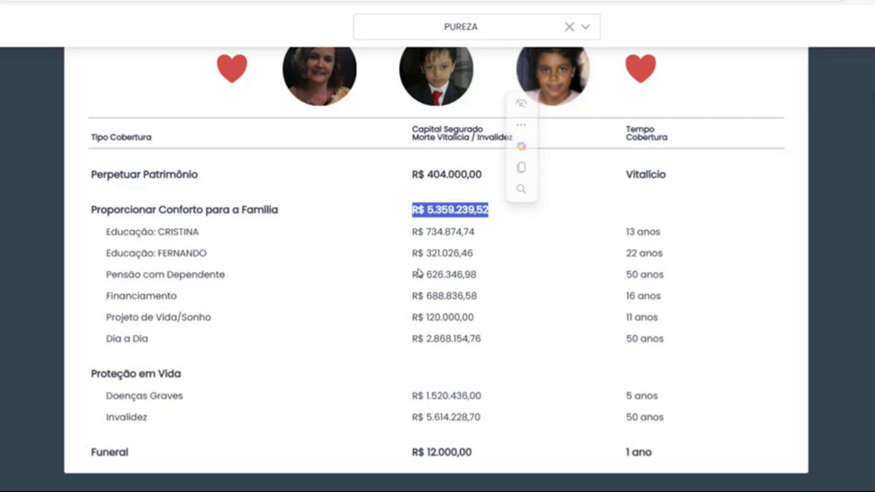
left_click(360, 276)
scroll(360, 276, "up", 1)
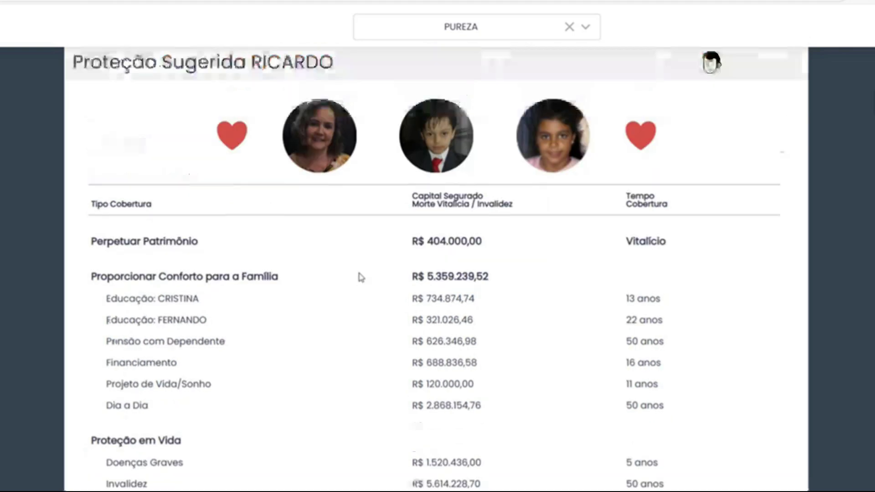
left_click_drag(415, 276, 496, 285)
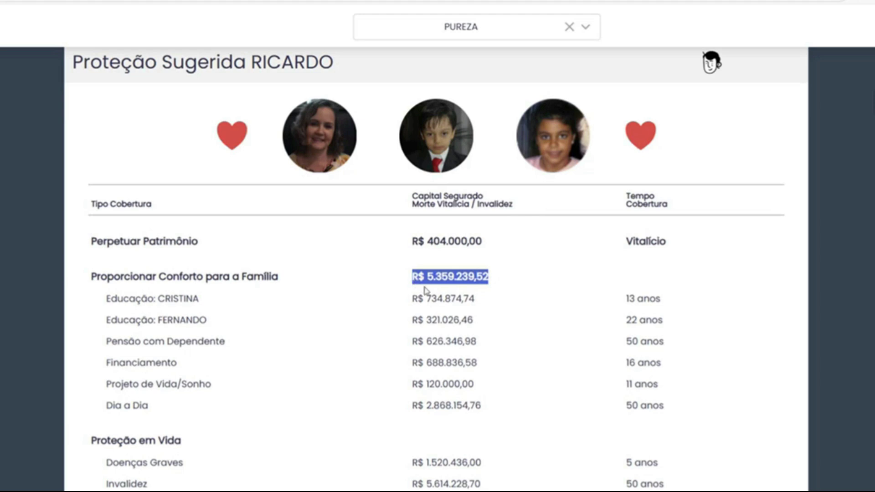
scroll(446, 291, "up", 1)
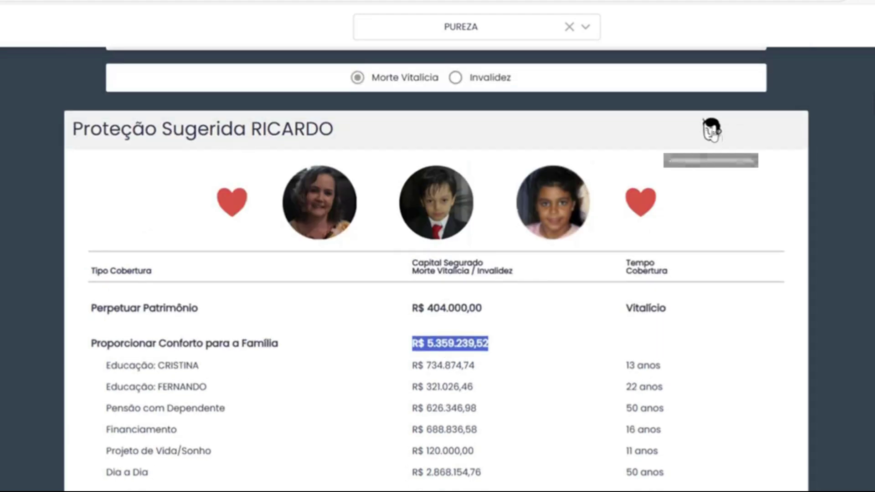
Open Análises e Informações and review the premature-death charts, showing resources sufficient until 44 anos.
left_click(711, 130)
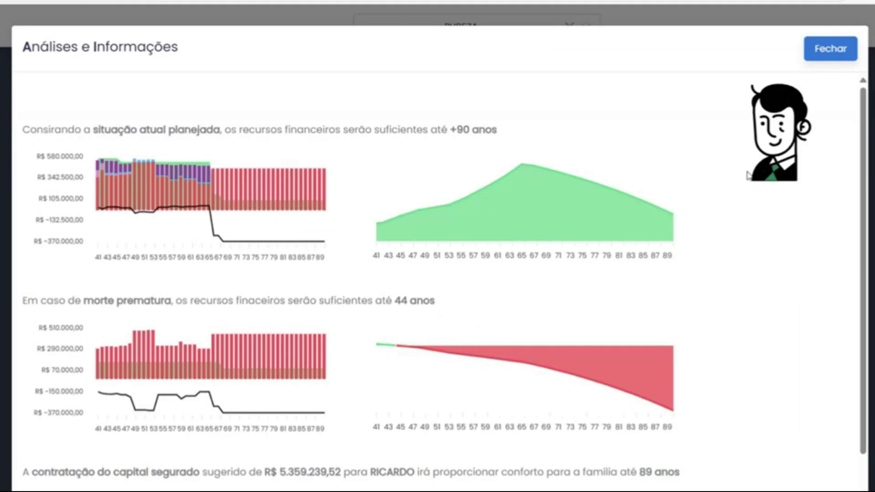
left_click_drag(863, 128, 866, 146)
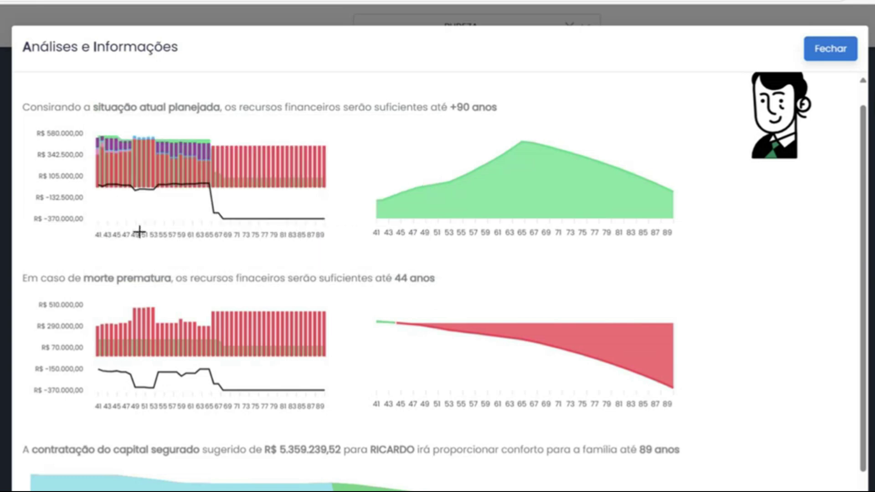
mouse_move(404, 209)
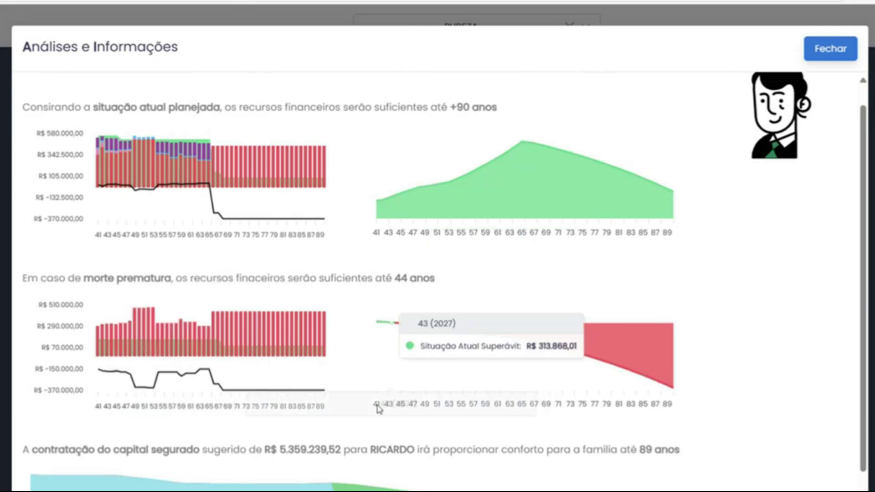
mouse_move(399, 325)
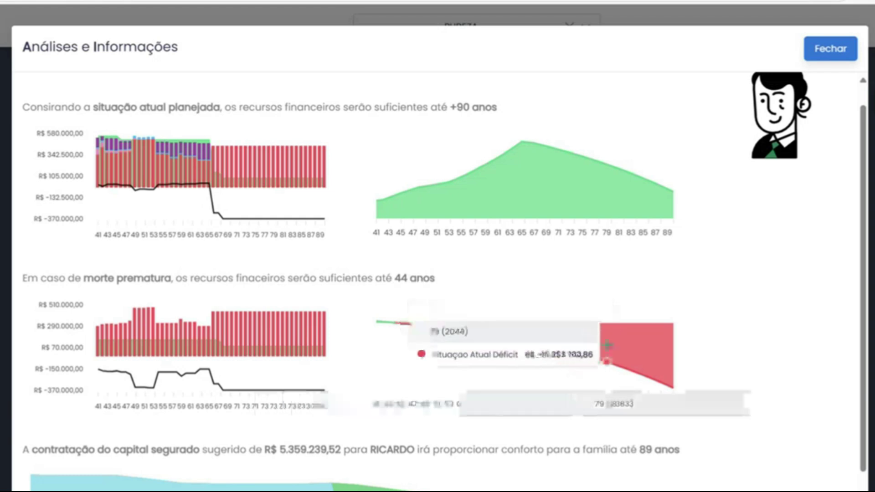
mouse_move(554, 339)
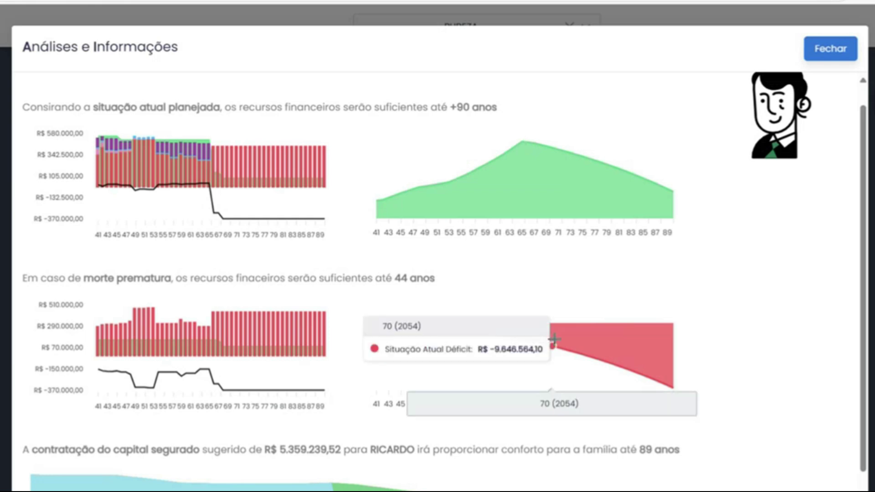
scroll(554, 339, "down", 2)
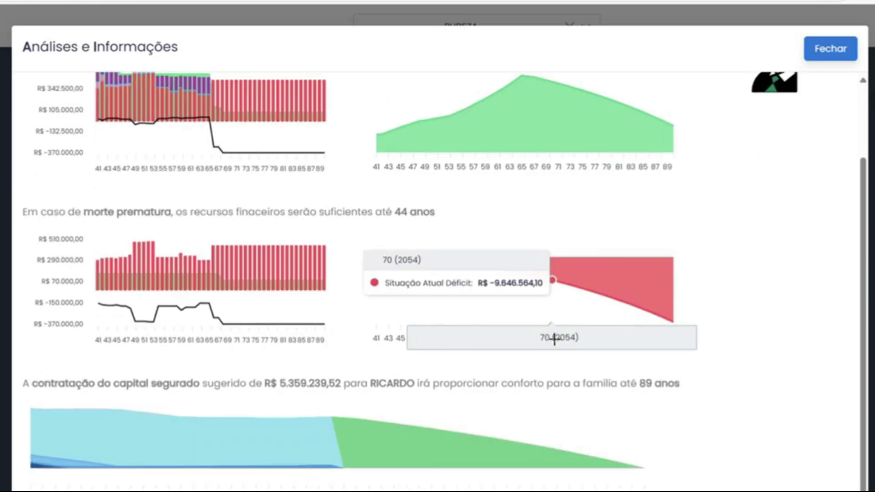
scroll(566, 336, "up", 3)
left_click(830, 50)
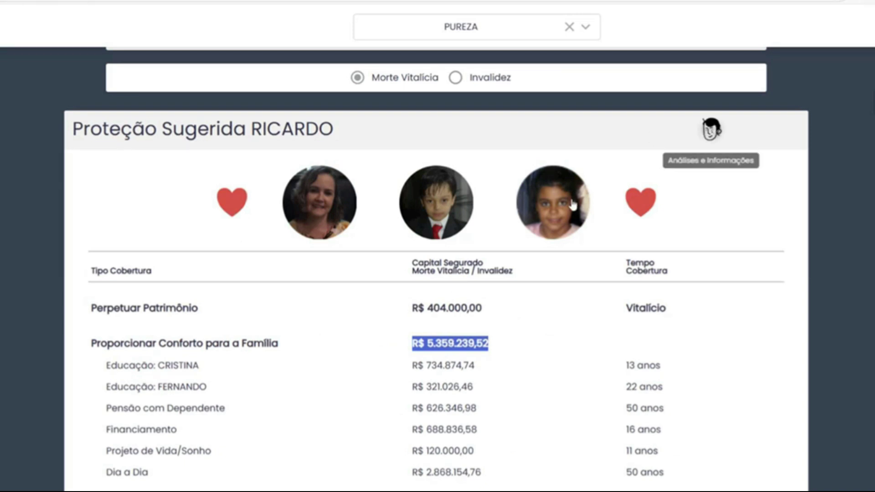
left_click(709, 130)
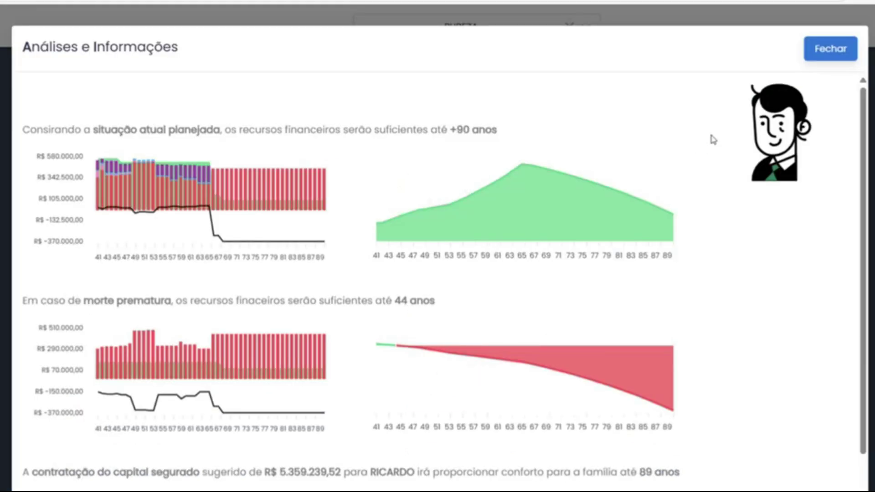
mouse_move(383, 346)
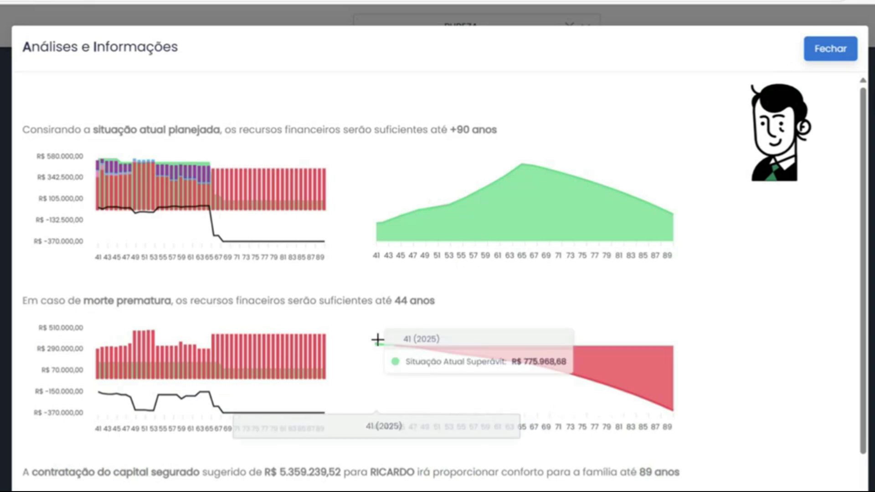
scroll(372, 319, "down", 2)
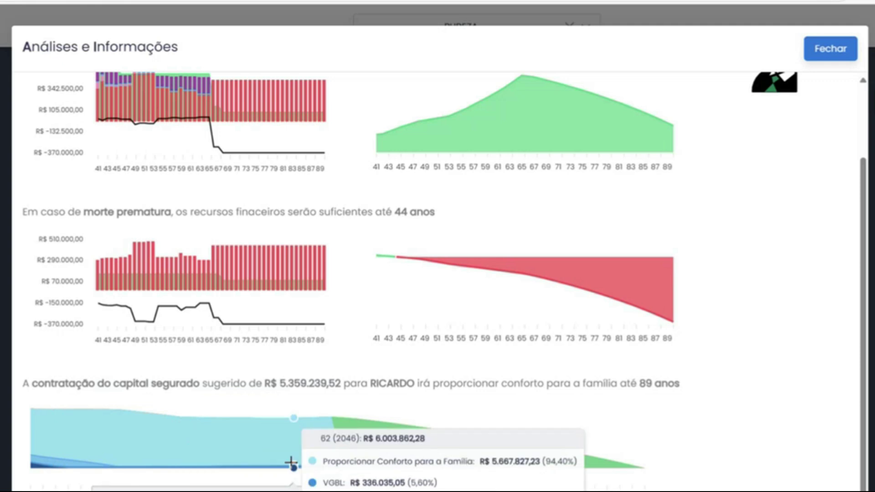
Close the analysis charts and select the R$ 5.359.239,52 family-comfort value in the coverage table.
left_click(824, 59)
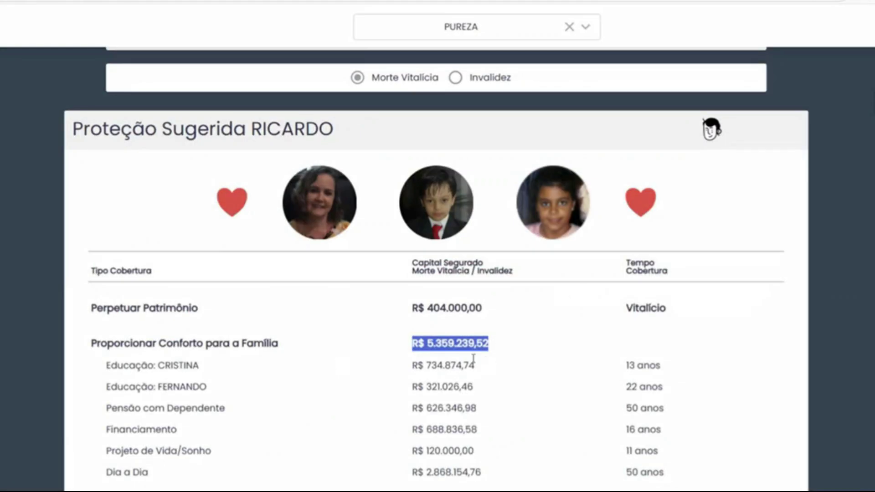
left_click(413, 342)
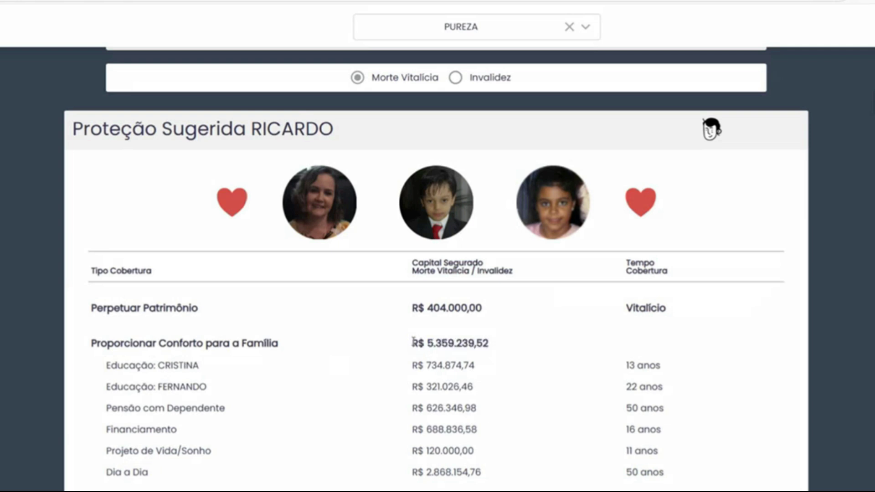
left_click_drag(409, 345, 492, 343)
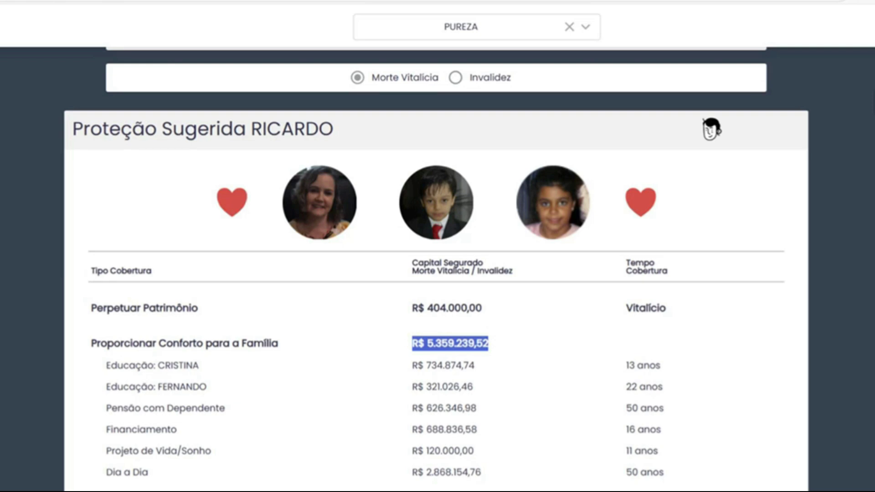
Add Cenário 121 with 'Não aplicar as Taxas de Juros' ticked under 5) Proteção, then save.
left_click(711, 129)
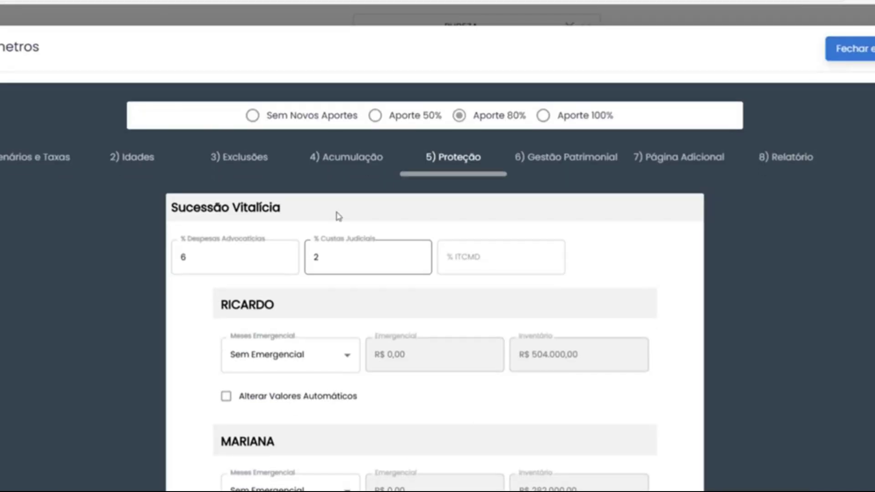
left_click(55, 157)
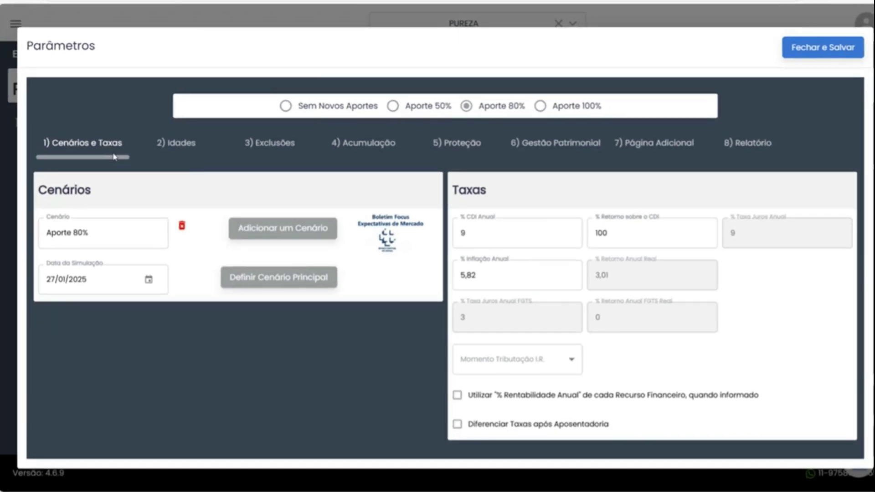
left_click(246, 243)
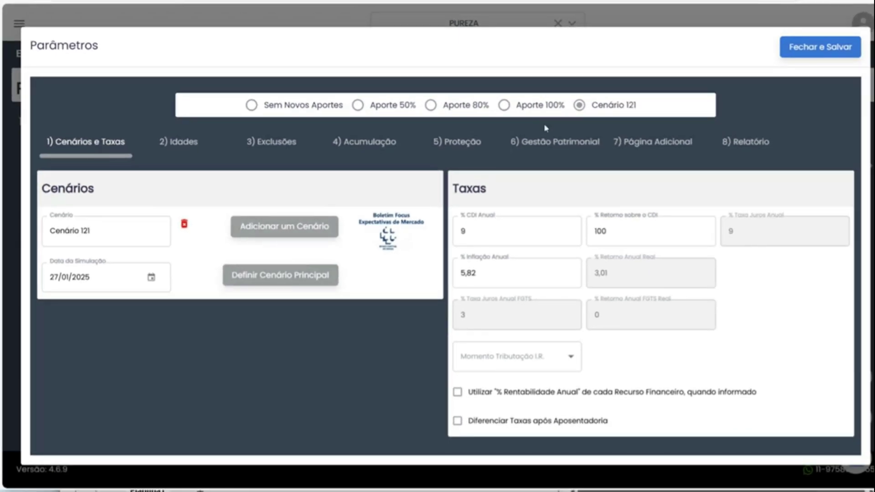
left_click(465, 142)
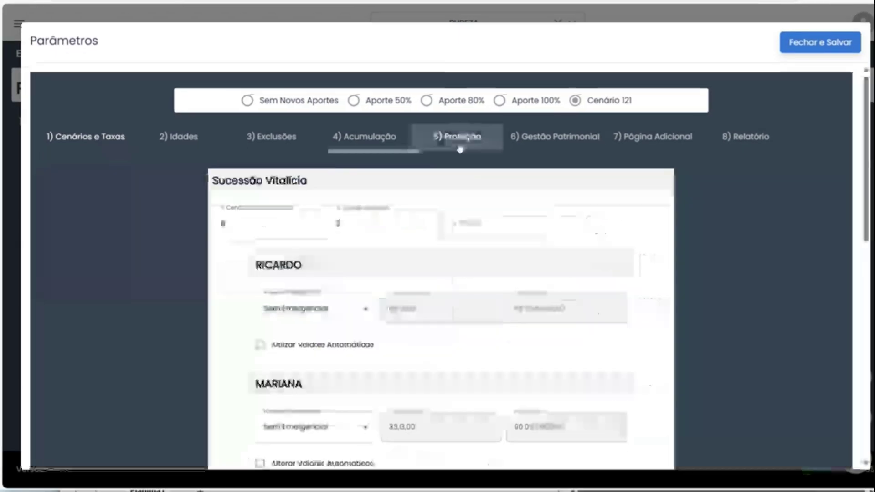
scroll(354, 228, "down", 5)
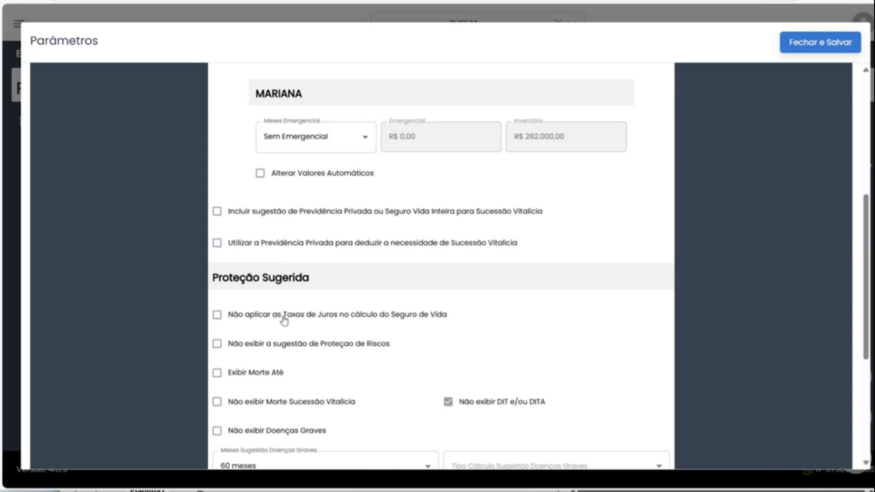
left_click(220, 315)
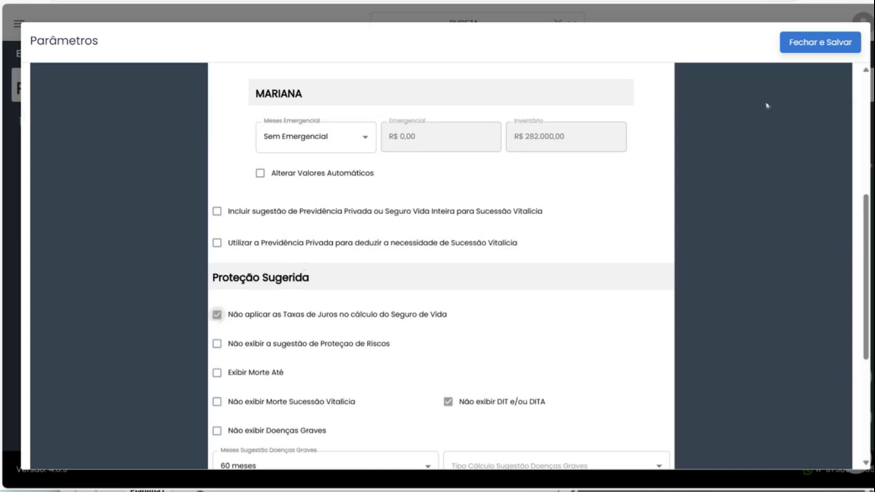
left_click(807, 46)
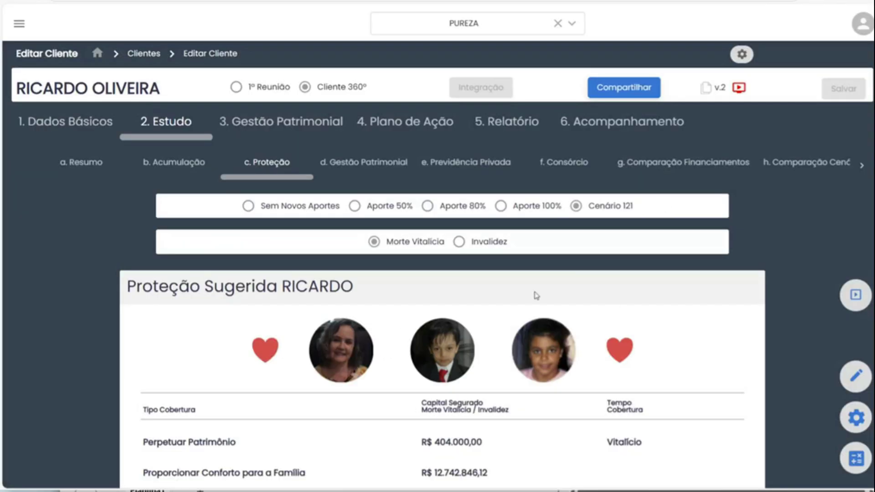
Switch the protection view to Aporte 80%, restoring family comfort coverage to R$ 5.359.239,52.
scroll(536, 295, "down", 3)
left_click_drag(489, 357, 428, 369)
right_click(429, 368)
left_click(473, 270)
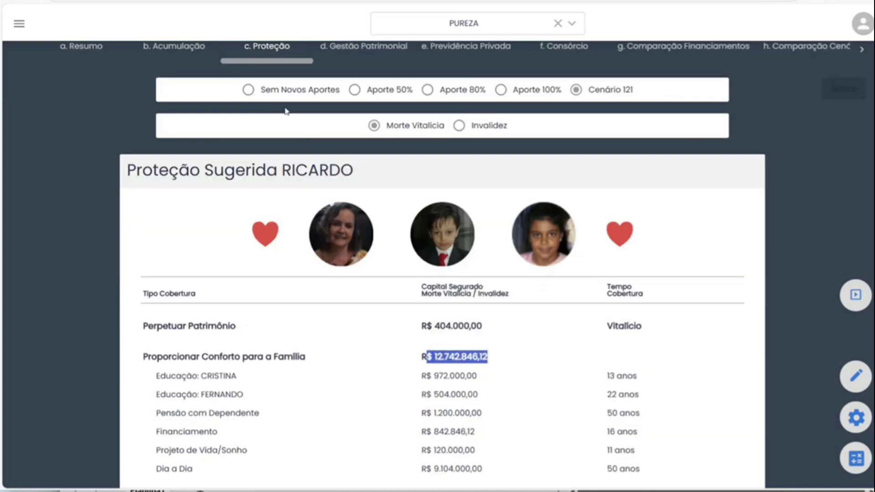
left_click(427, 90)
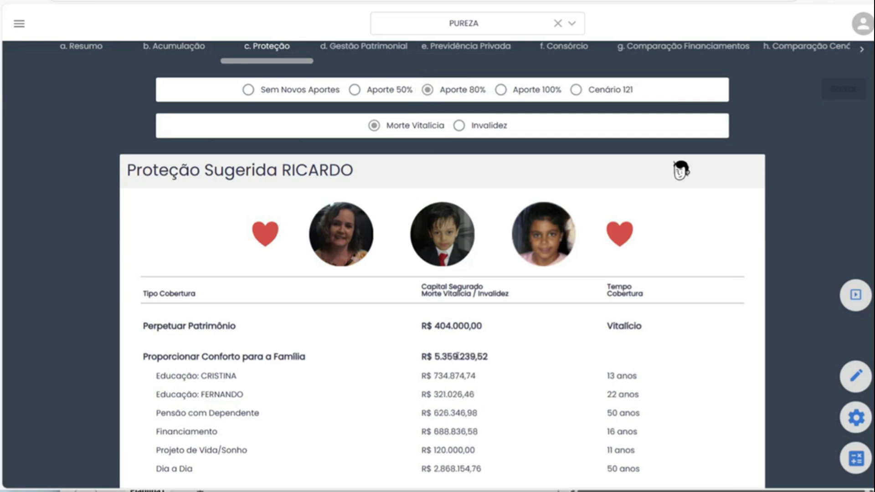
left_click_drag(488, 358, 412, 351)
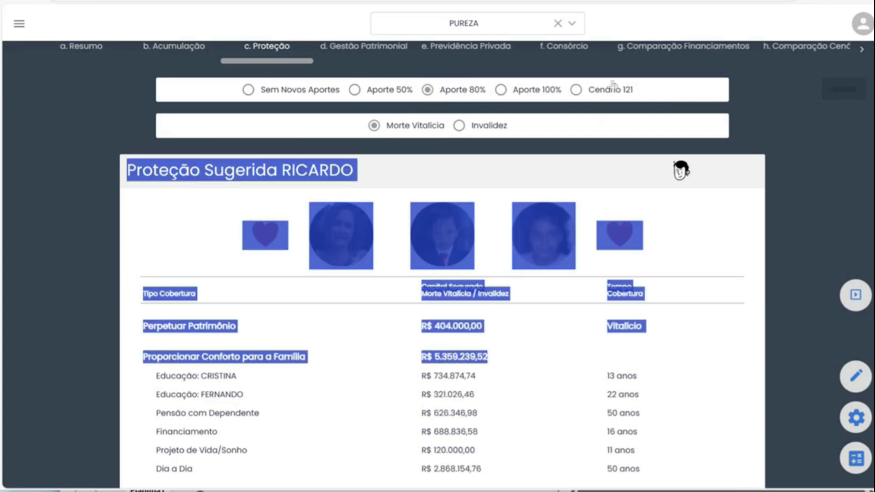
left_click(577, 92)
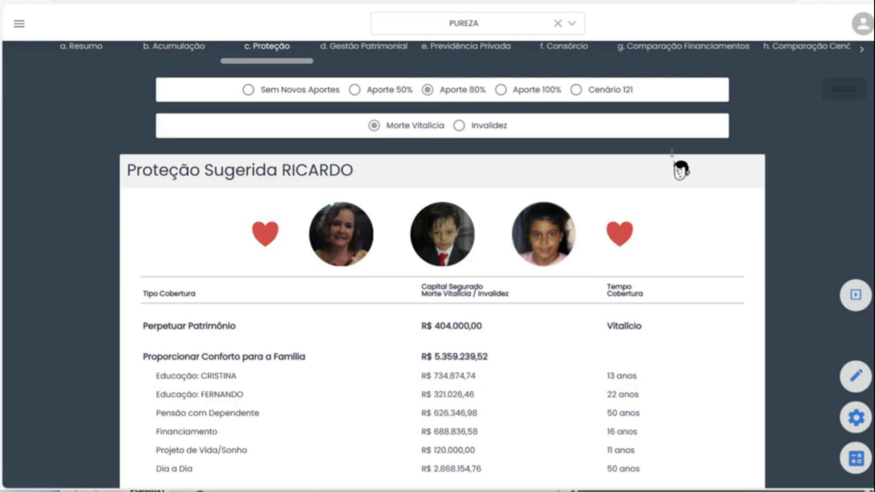
left_click(681, 170)
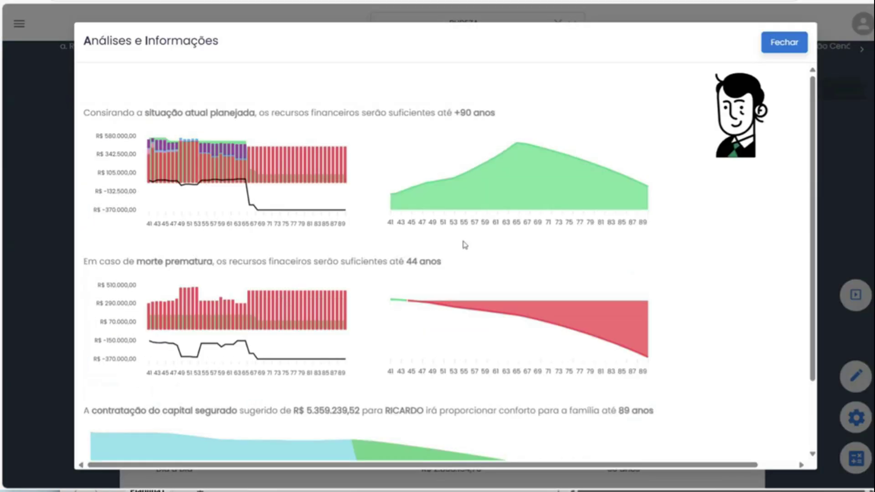
mouse_move(396, 307)
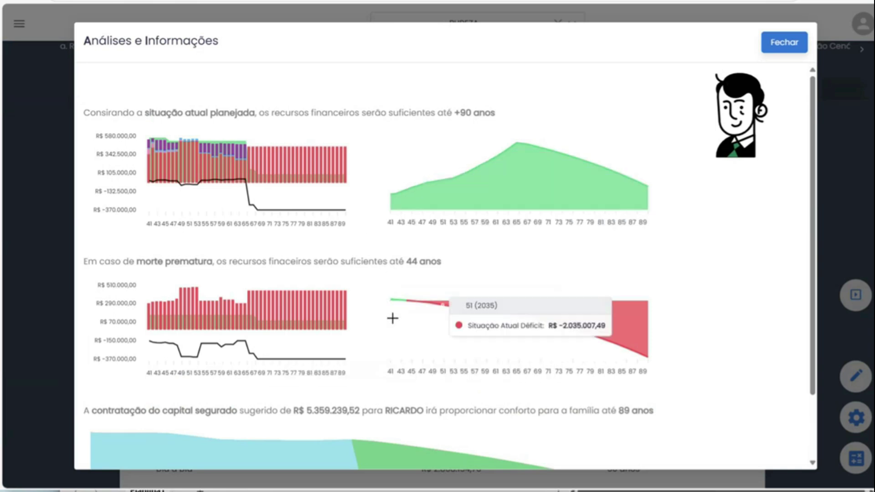
scroll(292, 382, "down", 2)
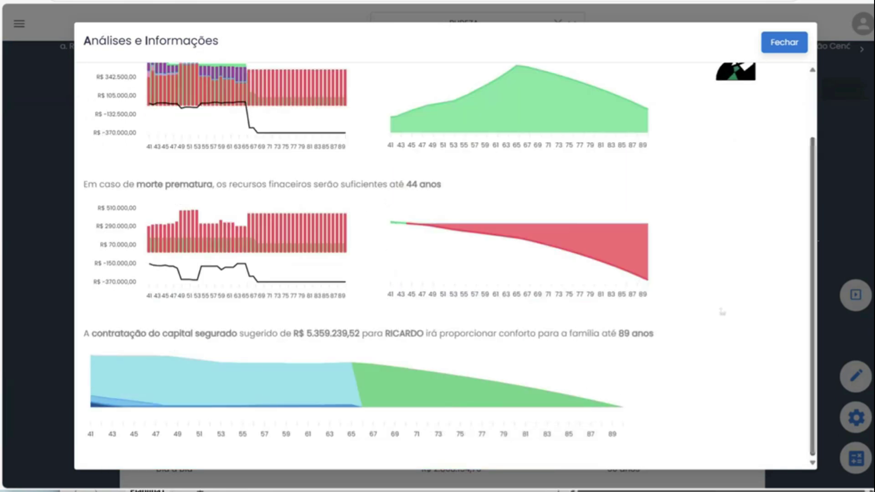
mouse_move(336, 377)
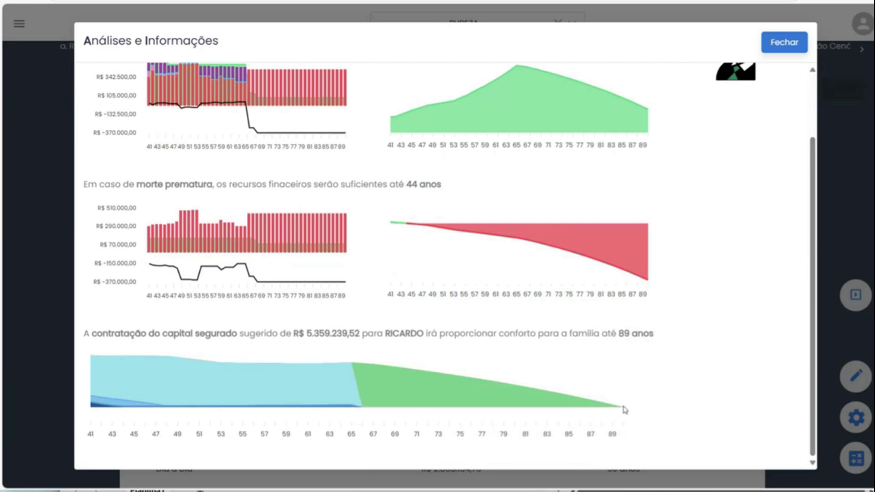
mouse_move(621, 406)
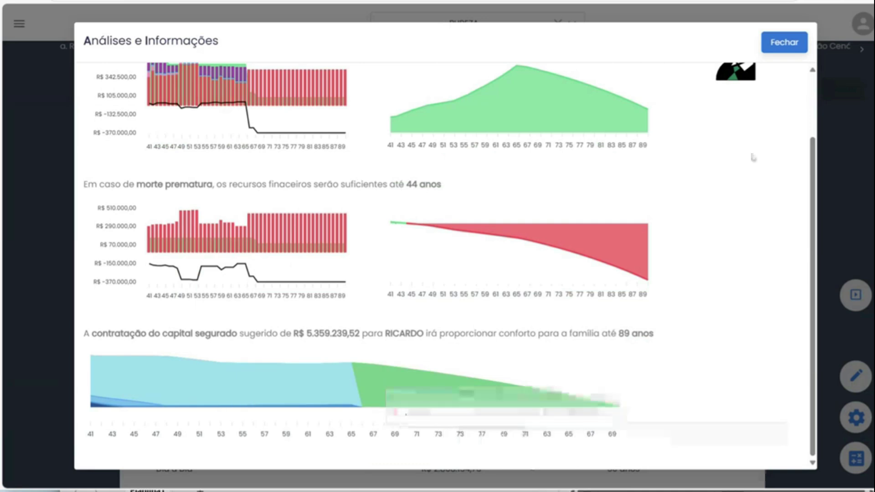
left_click(791, 44)
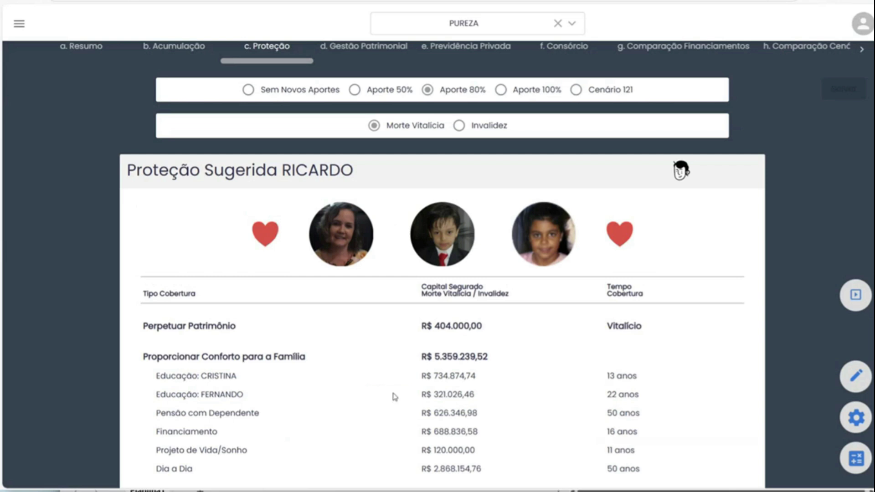
scroll(397, 392, "down", 2)
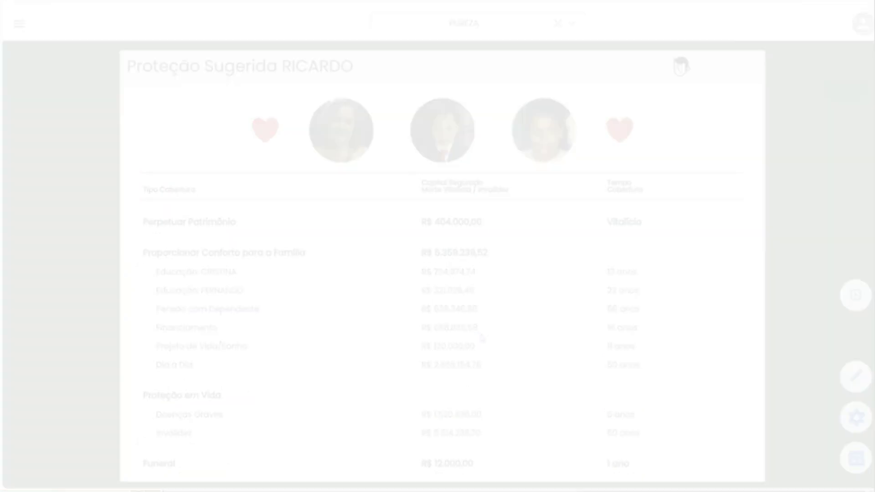
scroll(859, 425, "down", 2)
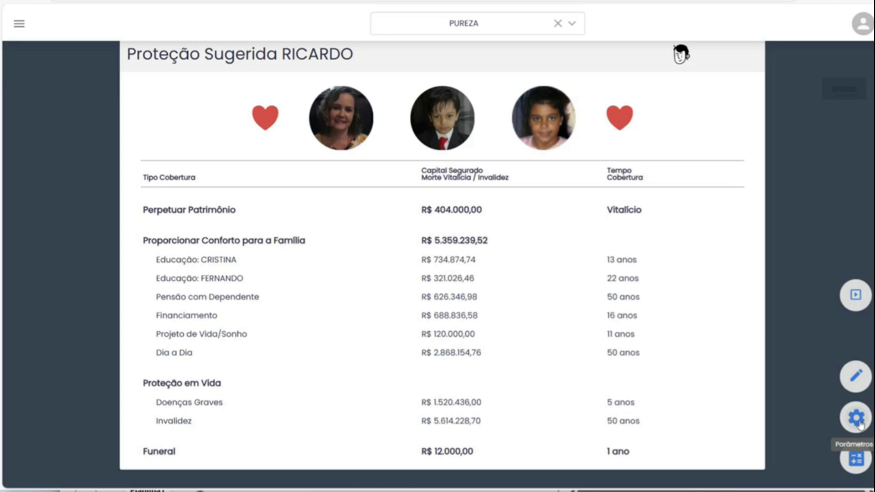
Open Parâmetros at 5) Proteção, enable Exibir Morte Até, and check the 6% and 2% succession rates.
left_click(856, 418)
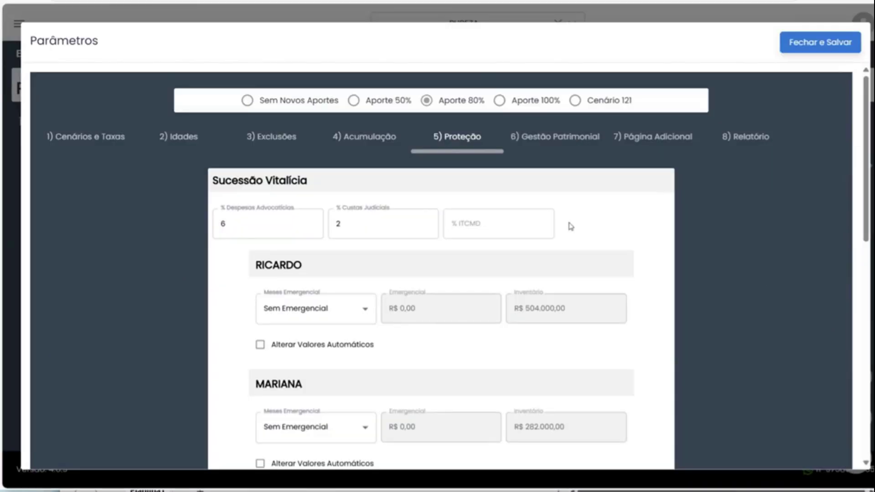
scroll(295, 285, "down", 2)
scroll(295, 285, "down", 3)
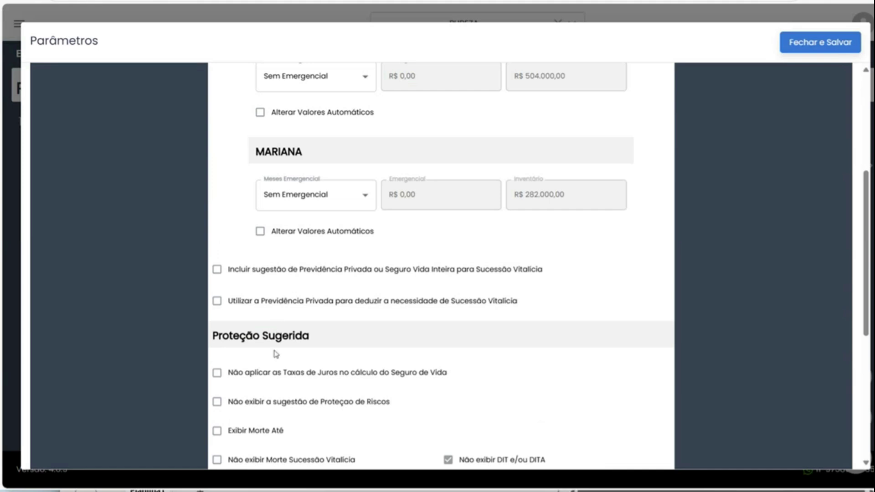
scroll(218, 388, "down", 3)
left_click(217, 315)
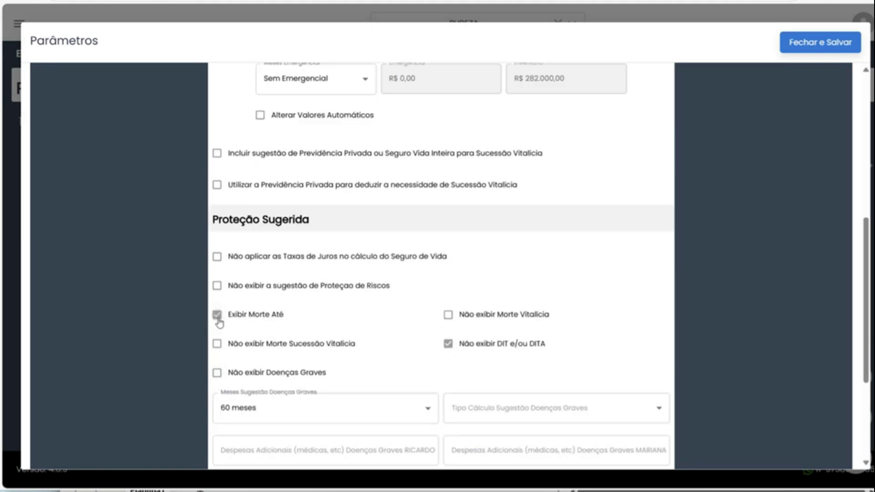
scroll(258, 322, "up", 5)
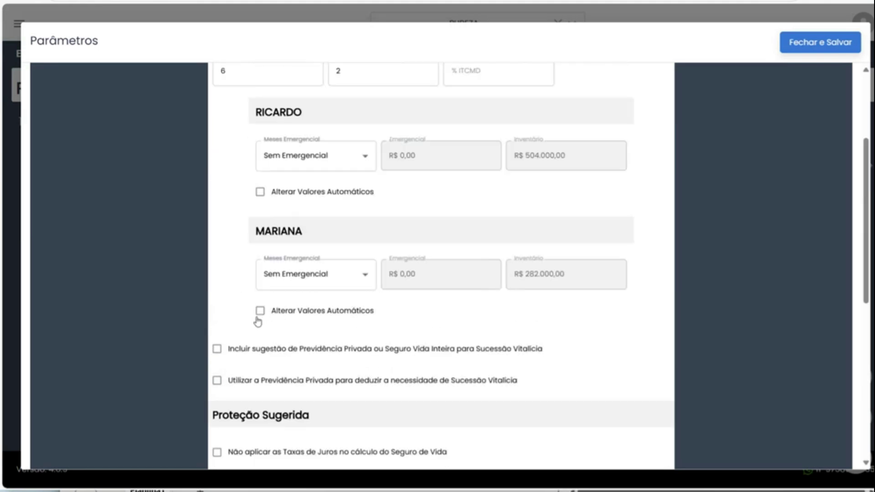
scroll(258, 322, "up", 4)
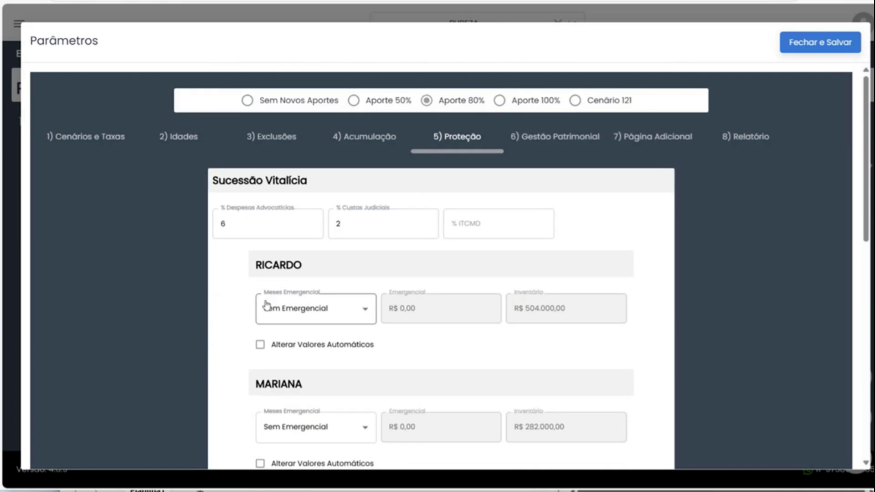
Set the client's Cobrir Morte Até to 70 under 2) Idades and save the parameters.
left_click(173, 141)
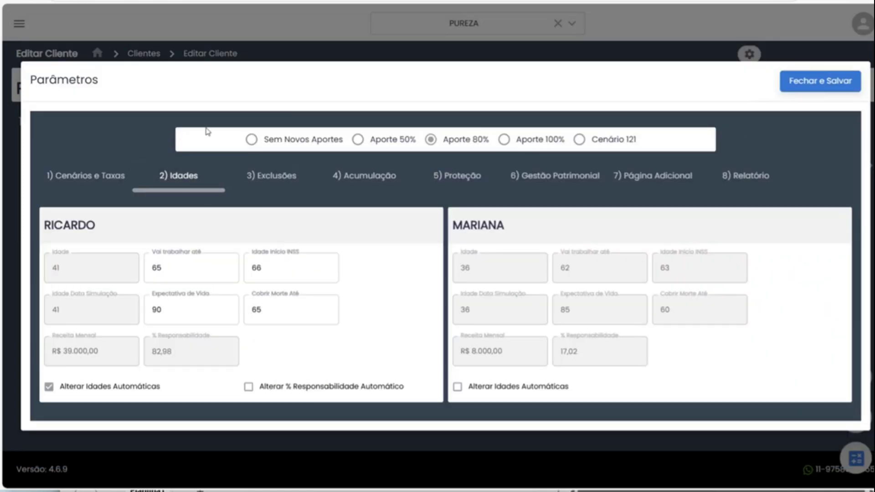
left_click_drag(268, 310, 244, 314)
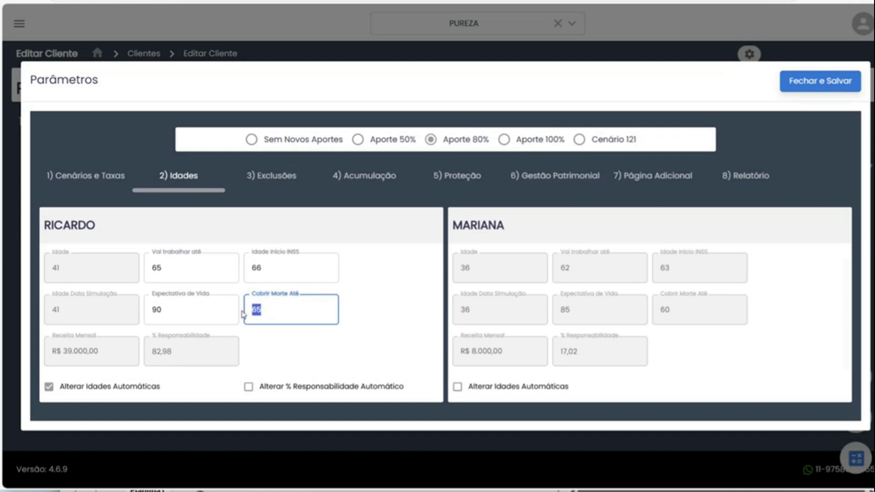
type("70")
left_click_drag(171, 308, 140, 310)
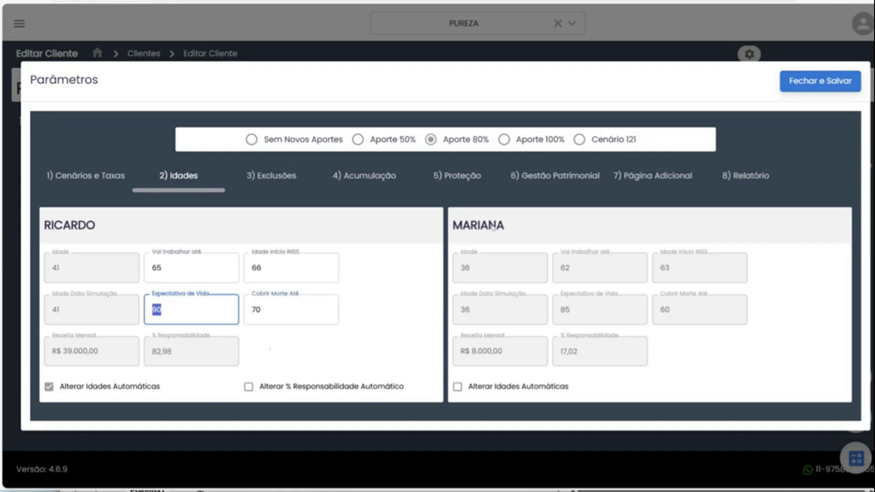
left_click(822, 82)
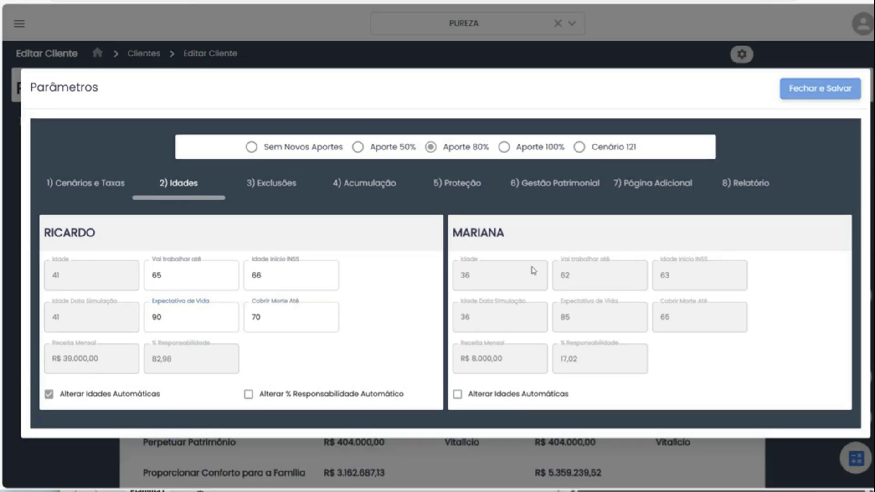
Compare family comfort totals: R$ 3.162.687,13 until age 70 versus R$ 5.359.239,52 lifetime.
scroll(476, 294, "down", 5)
scroll(398, 217, "down", 1)
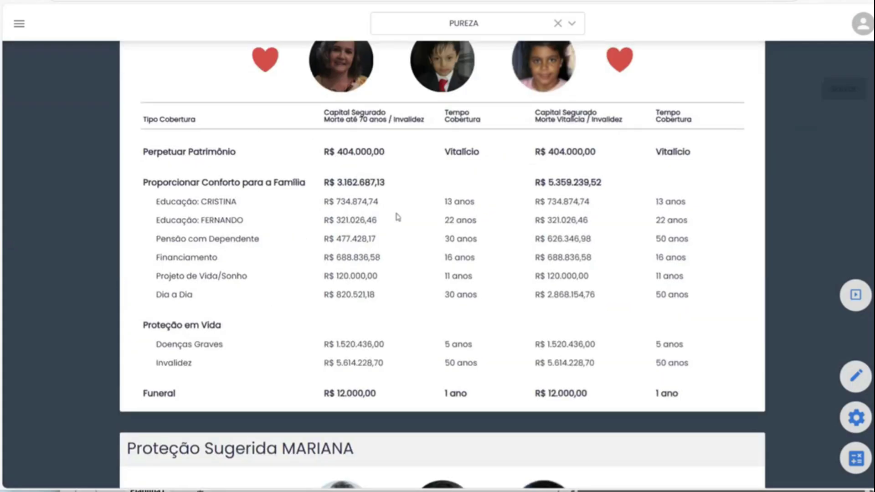
left_click_drag(326, 182, 386, 183)
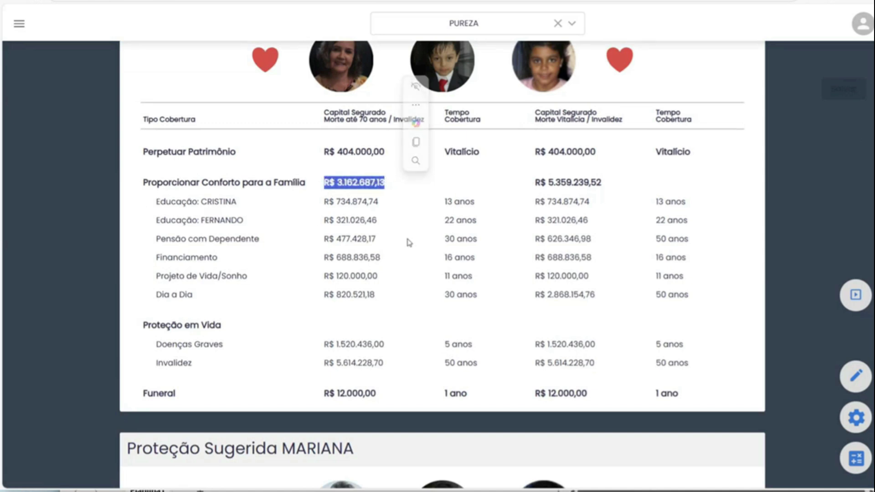
left_click_drag(534, 183, 599, 191)
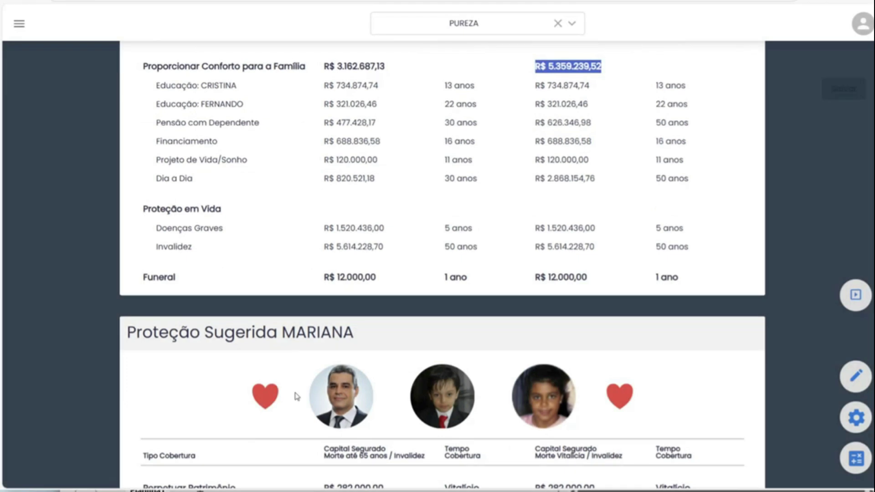
scroll(296, 392, "up", 4)
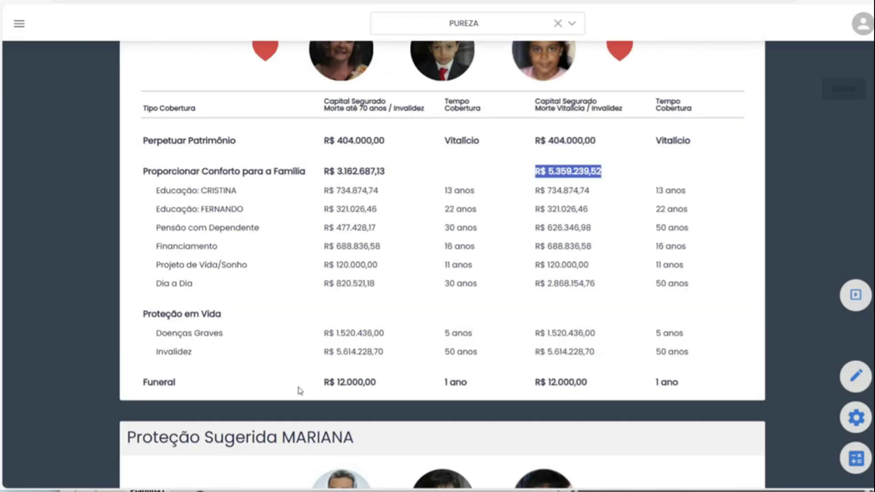
scroll(1, 107, "up", 4)
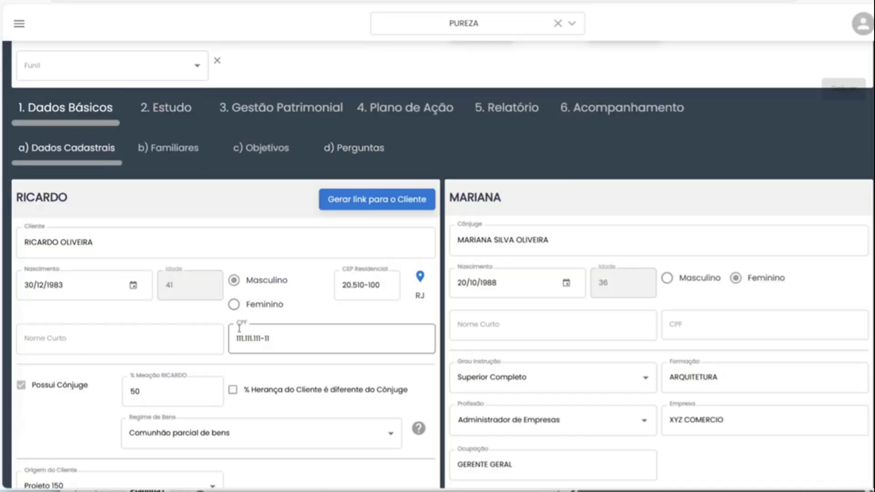
Look over the children's data in Dados Básicos > b) Familiares, then return to 2. Estudo.
scroll(342, 362, "down", 6)
scroll(432, 419, "down", 1)
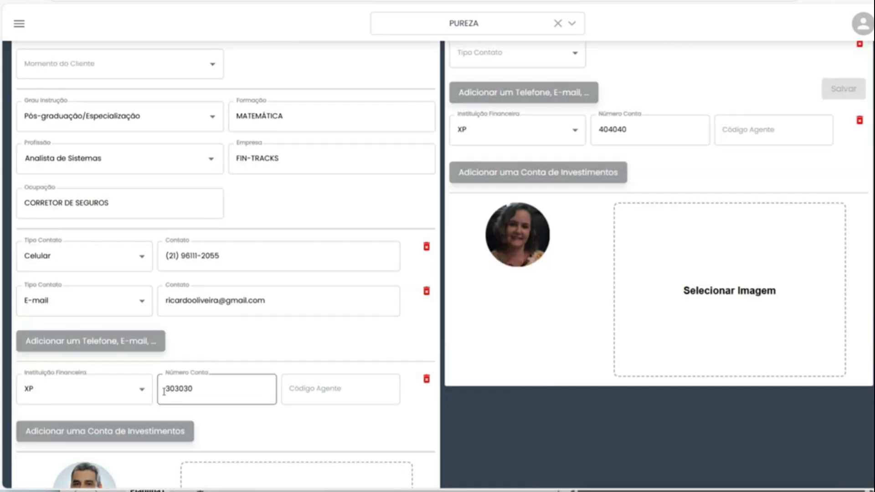
left_click(372, 331)
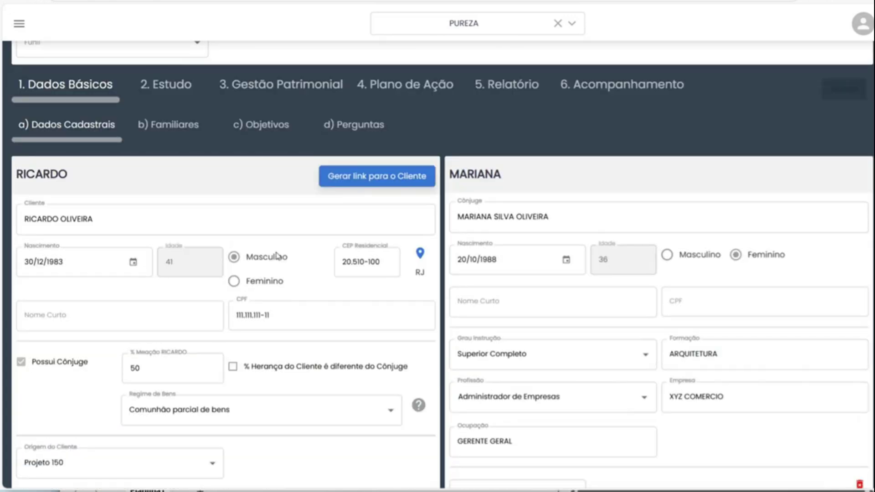
scroll(217, 191, "up", 2)
left_click(170, 210)
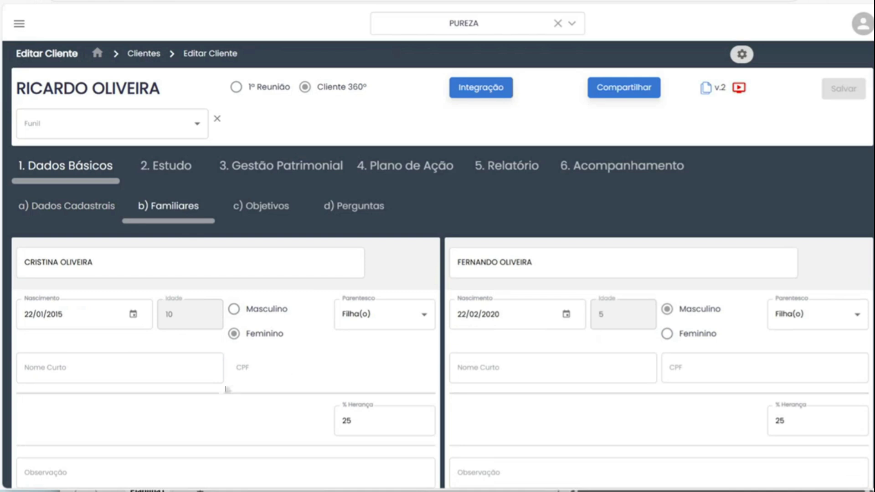
scroll(506, 386, "down", 5)
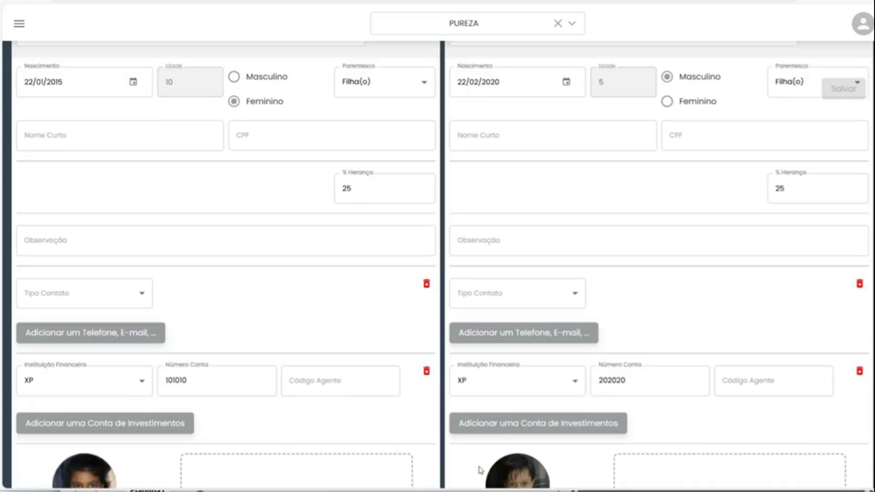
scroll(173, 184, "up", 5)
left_click(178, 170)
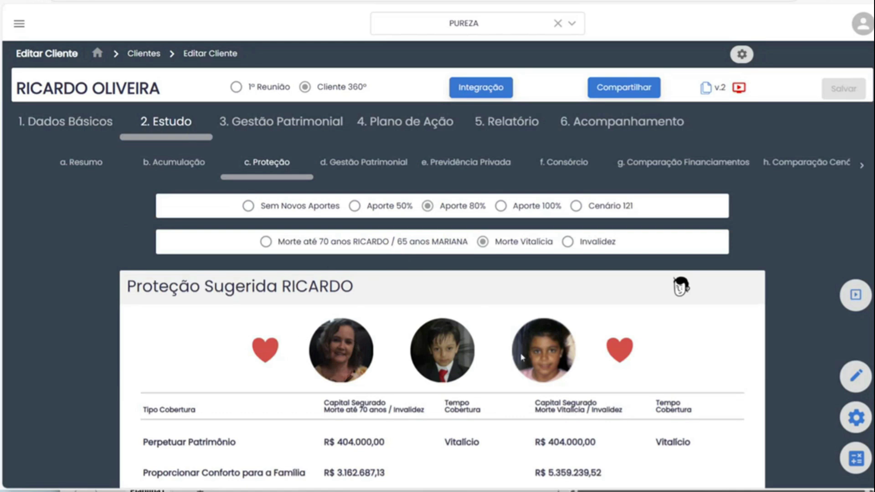
scroll(518, 357, "down", 9)
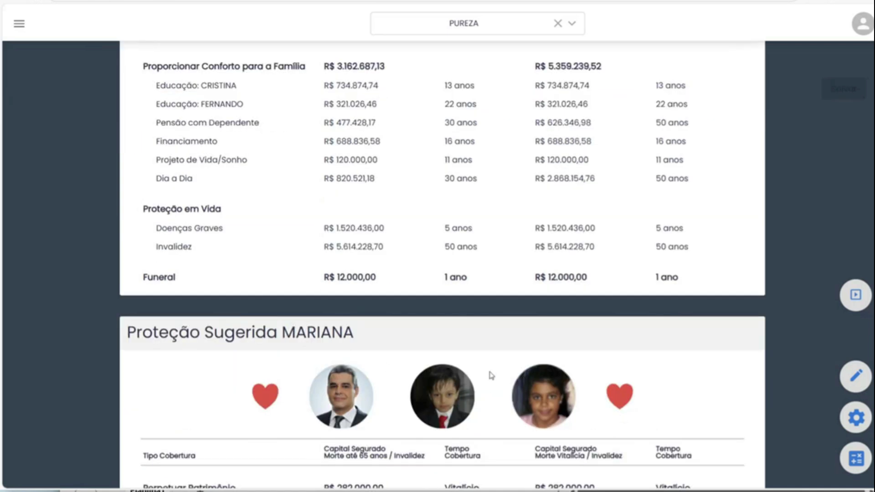
scroll(491, 374, "down", 4)
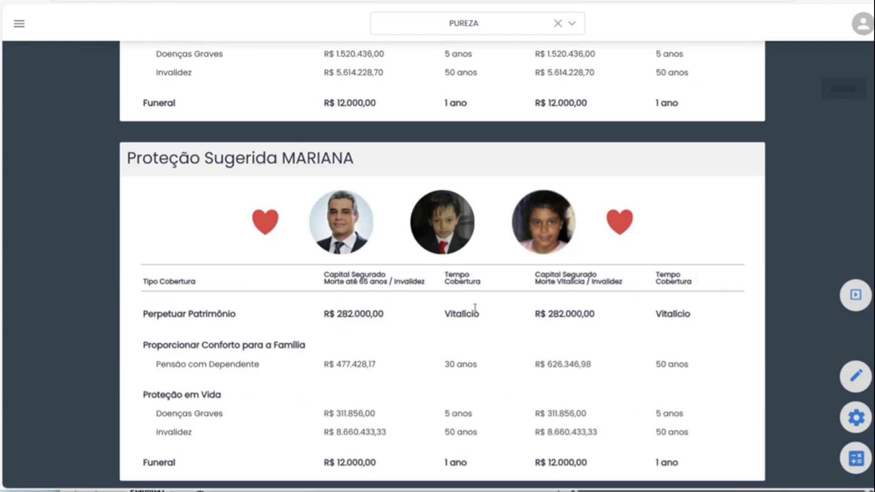
scroll(475, 307, "down", 4)
scroll(476, 311, "up", 10)
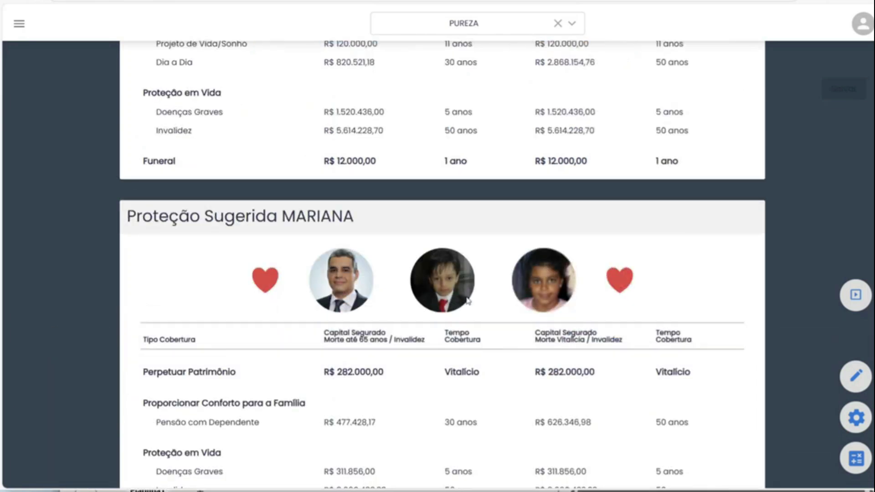
scroll(437, 186, "up", 4)
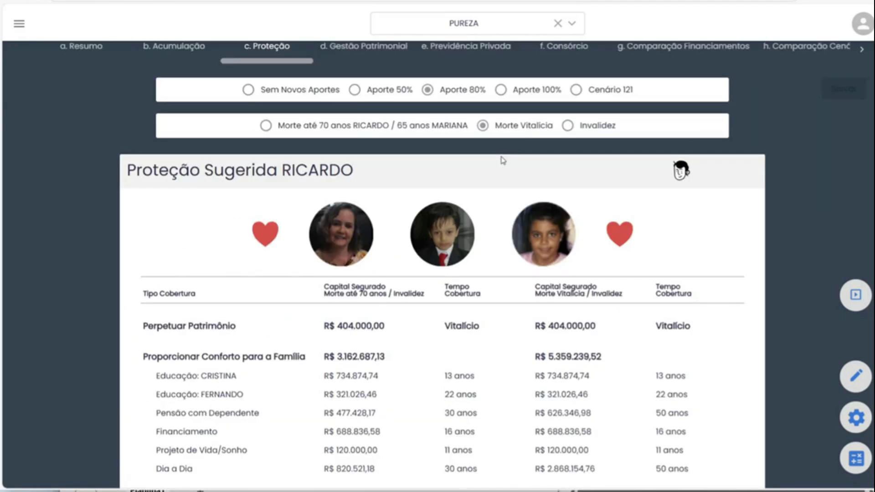
left_click(683, 170)
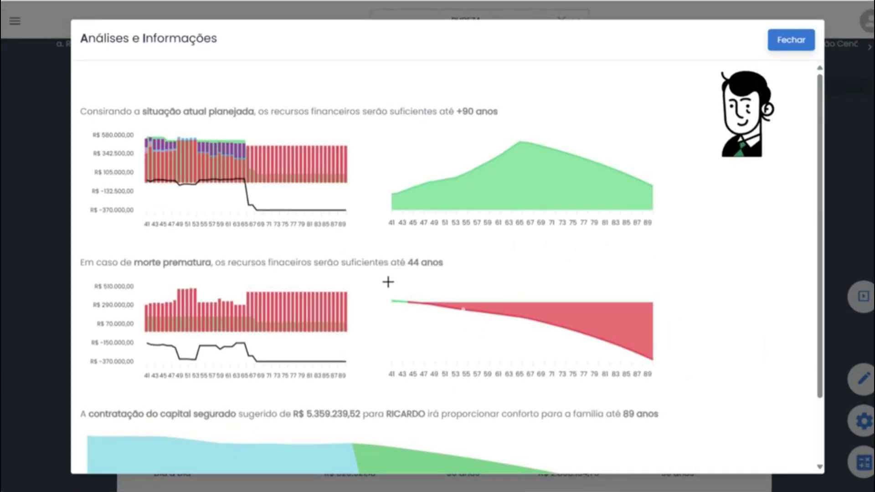
scroll(391, 287, "down", 2)
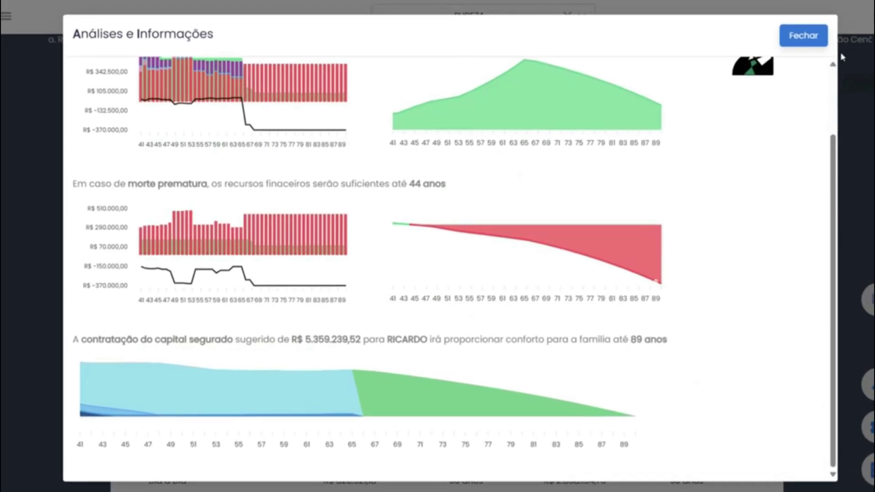
left_click(800, 36)
scroll(388, 316, "down", 20)
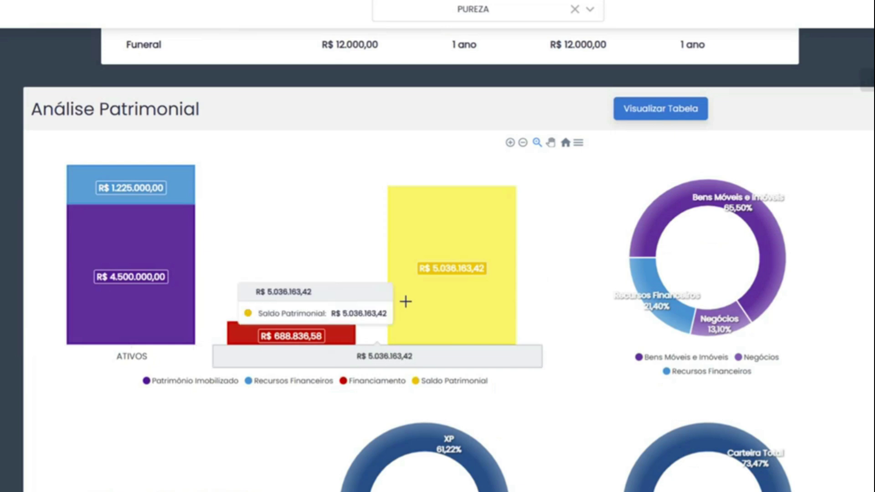
scroll(410, 293, "down", 3)
scroll(410, 292, "down", 9)
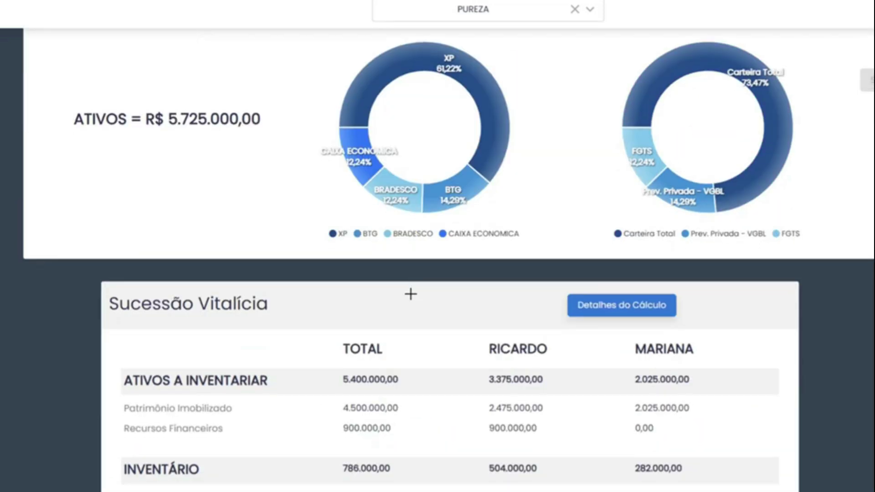
scroll(419, 290, "up", 20)
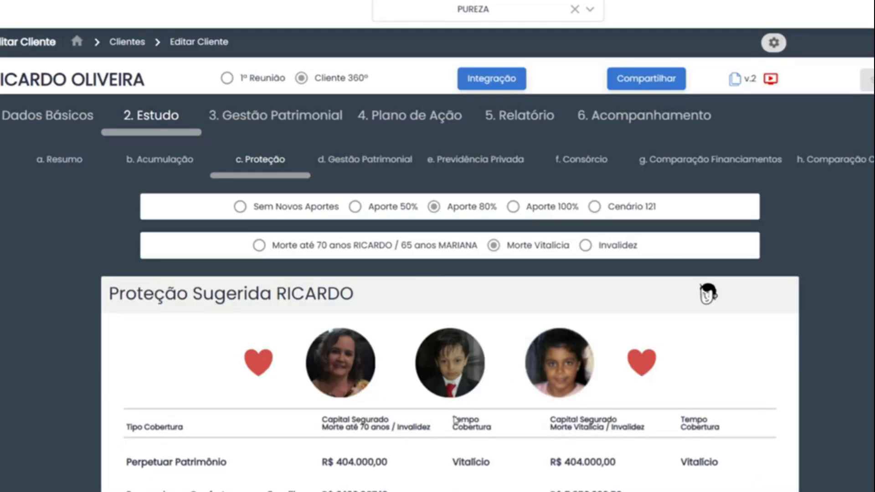
left_click_drag(555, 462, 610, 463)
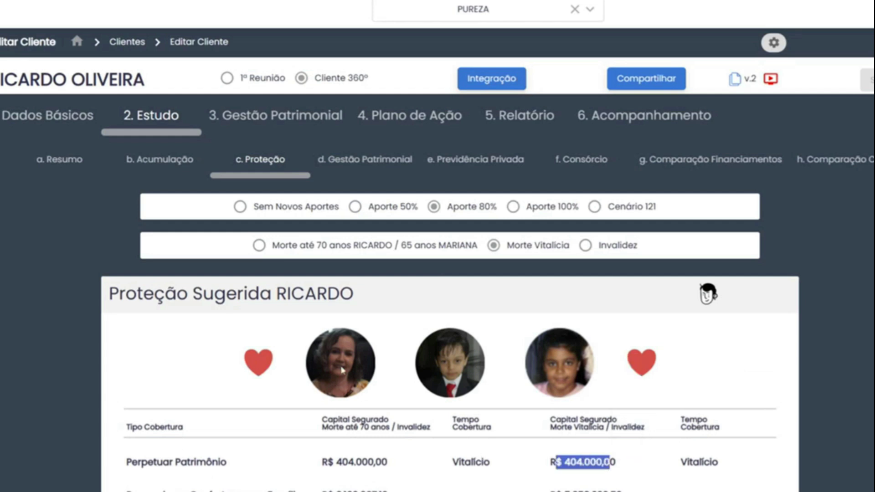
scroll(342, 370, "down", 20)
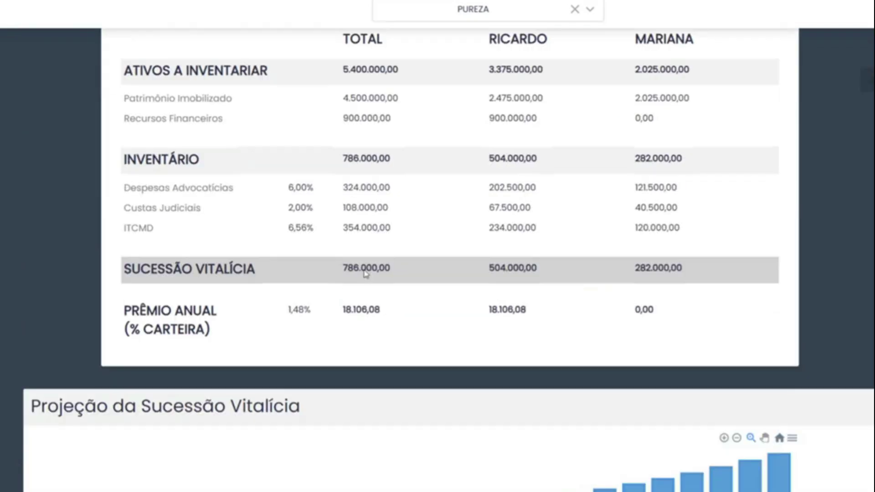
scroll(369, 189, "up", 3)
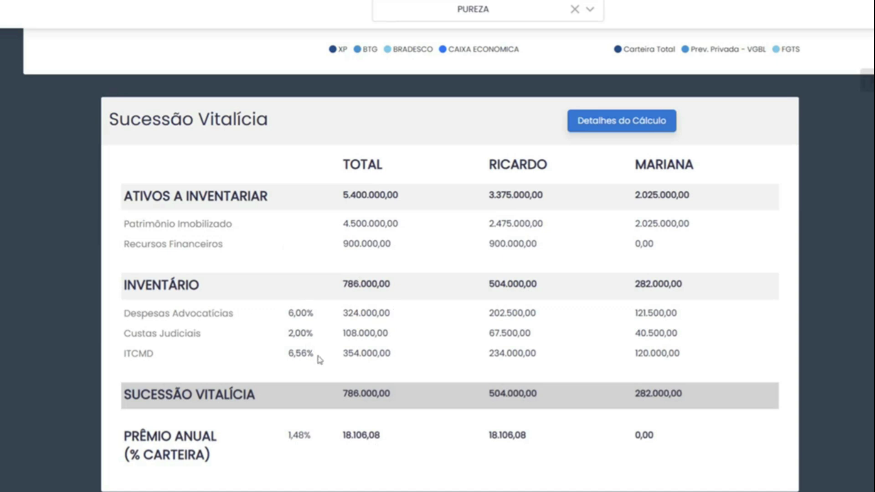
left_click_drag(353, 390, 412, 396)
left_click_drag(501, 393, 540, 401)
left_click_drag(640, 393, 669, 394)
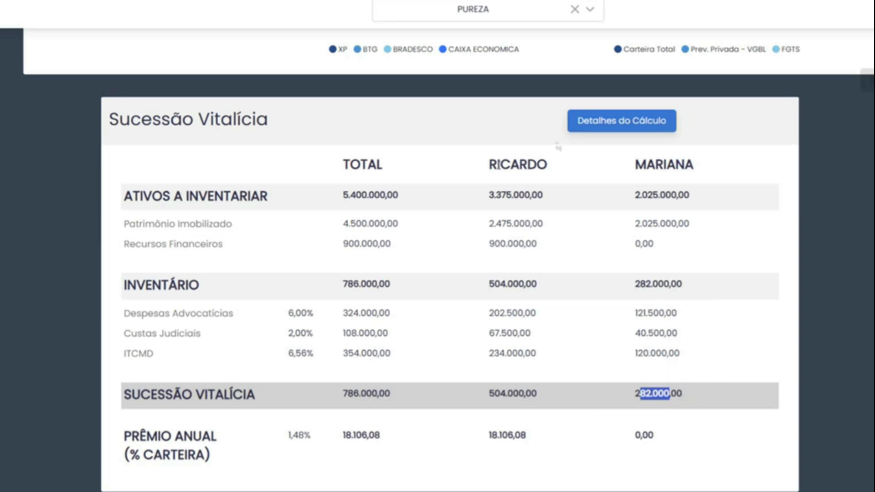
Open Detalhes do Cálculo and highlight ITCMD rates: 4 for 3 aptos. São Paulo, 6 for Casa Lago.
left_click(615, 125)
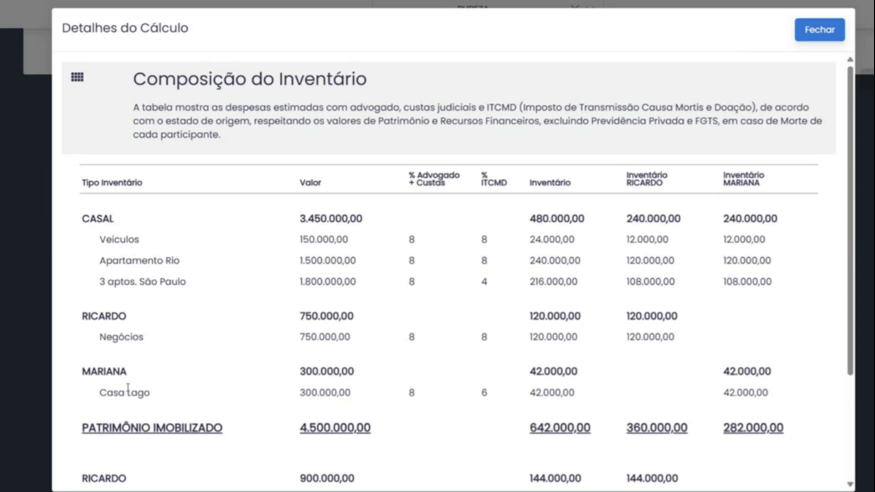
scroll(177, 322, "down", 3)
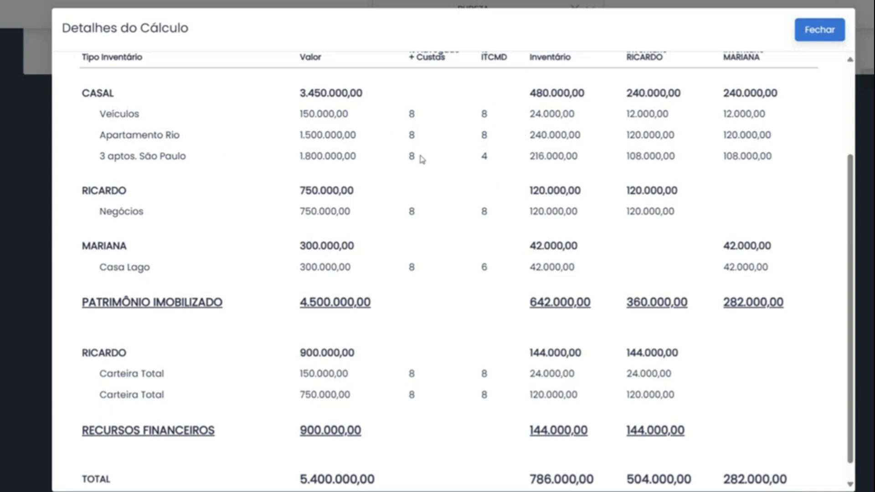
left_click_drag(98, 155, 174, 157)
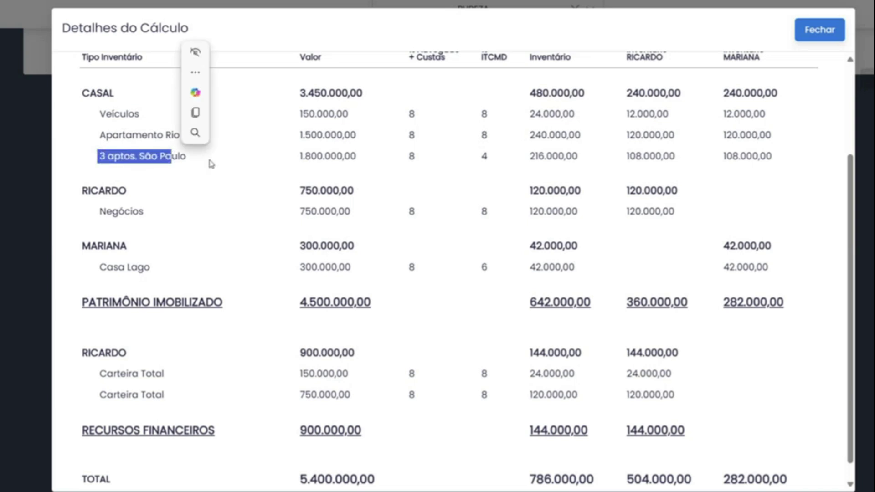
double_click(484, 156)
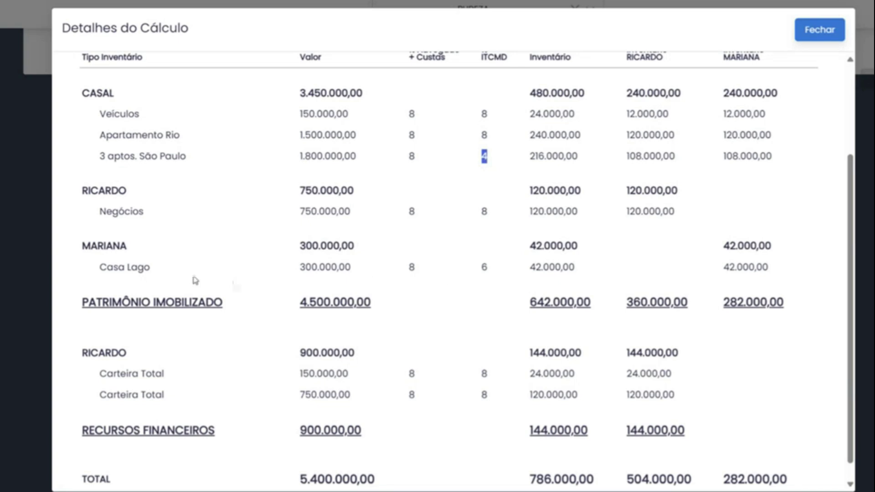
triple_click(135, 276)
double_click(483, 268)
scroll(382, 317, "down", 1)
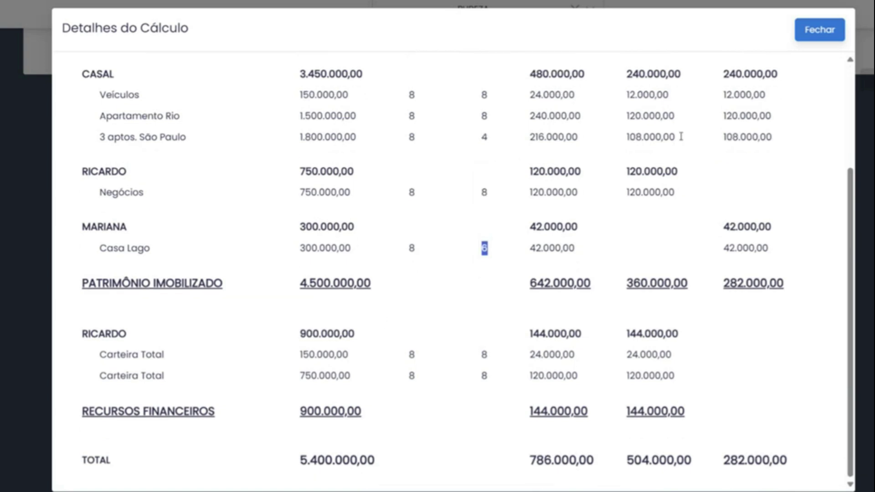
Close the succession calculation details and review the 786.000,00 succession total on the Proteção page.
left_click(818, 36)
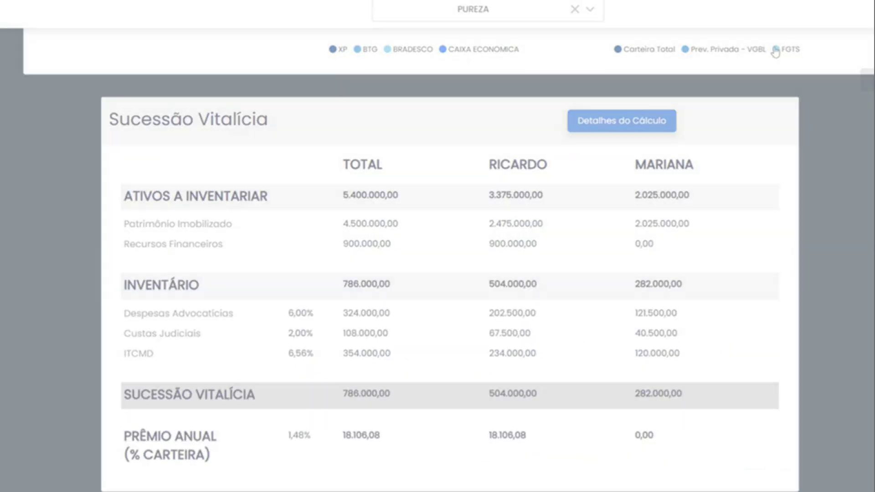
scroll(472, 322, "down", 5)
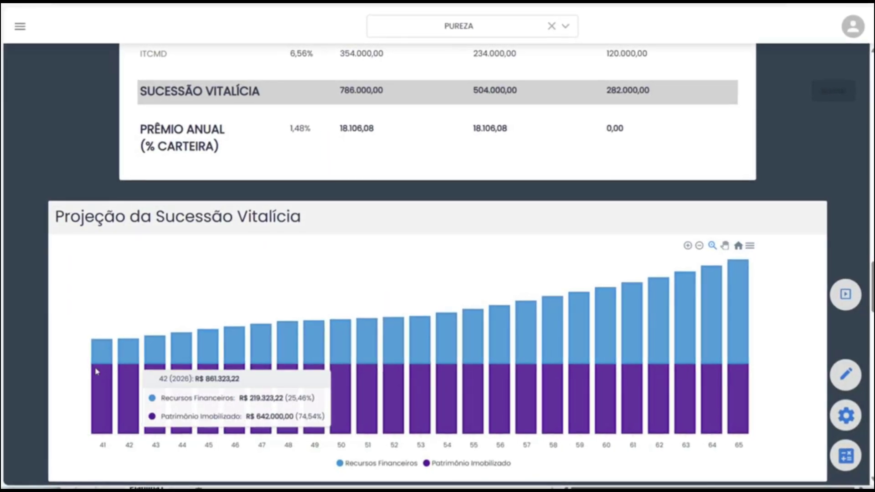
scroll(498, 239, "up", 3)
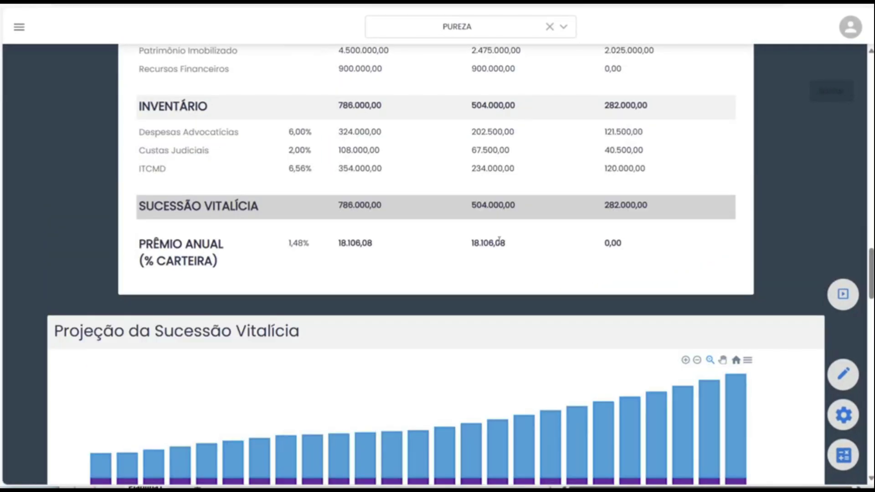
left_click_drag(381, 207, 338, 206)
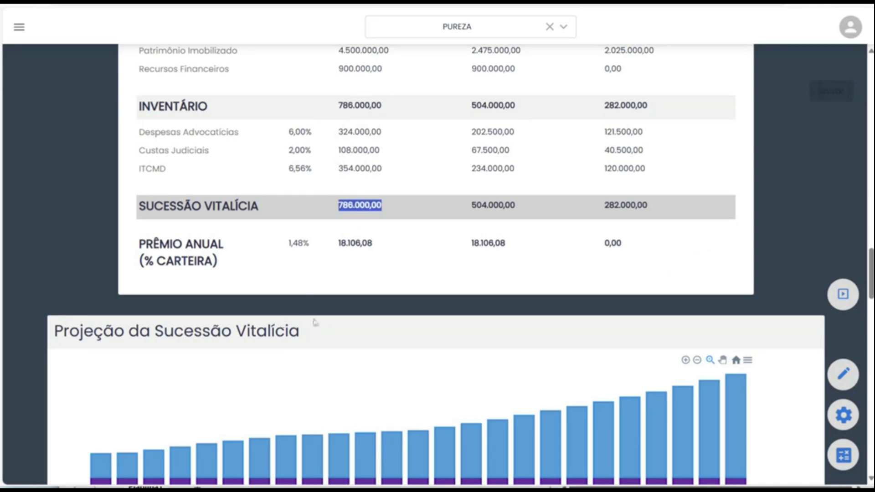
scroll(316, 323, "up", 20)
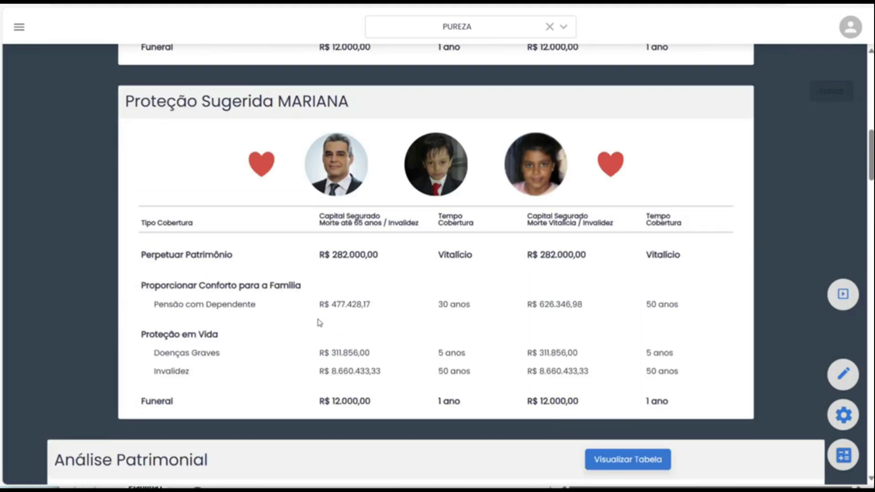
scroll(318, 322, "up", 15)
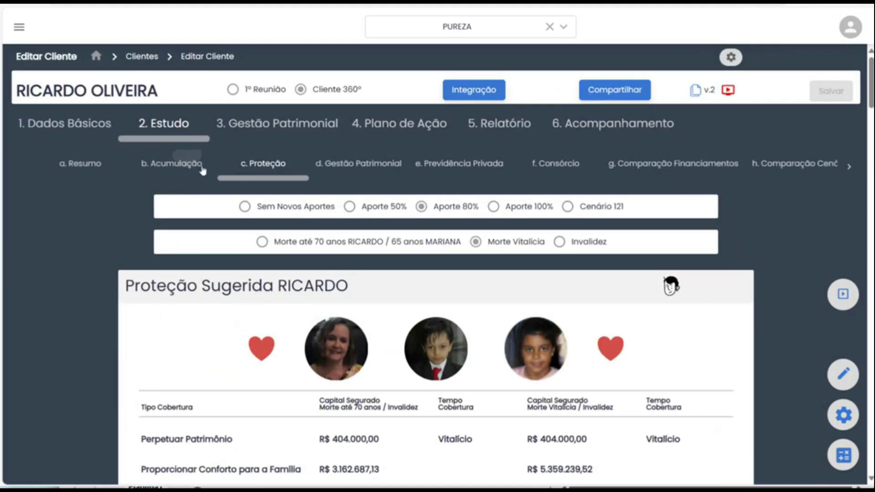
Switch to the b. Acumulação study and look over its Análise Patrimonial charts.
left_click(202, 168)
scroll(255, 250, "down", 20)
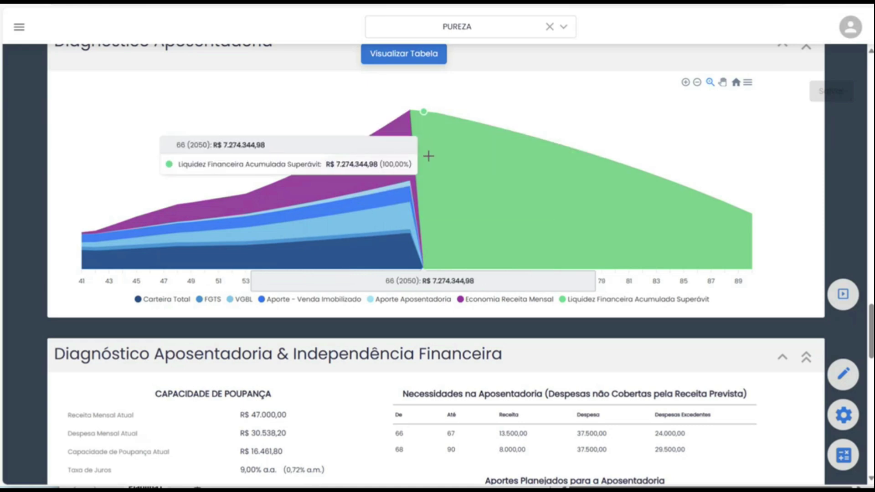
scroll(426, 157, "up", 10)
scroll(426, 173, "up", 10)
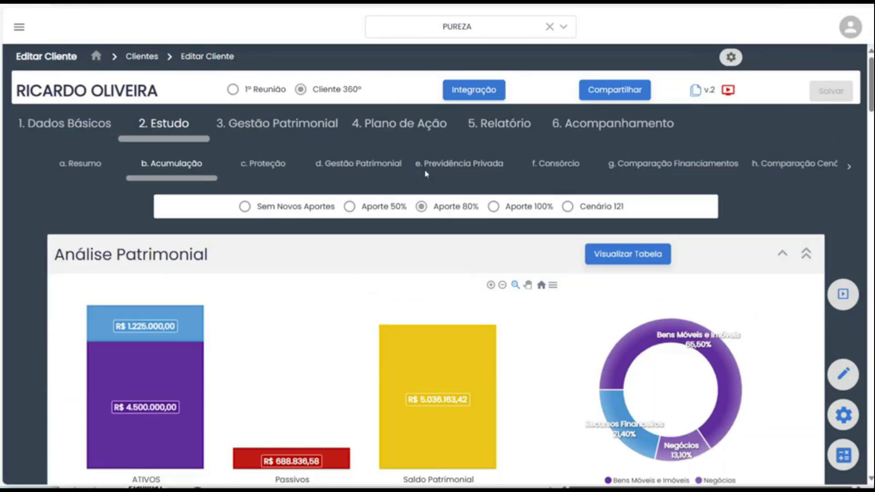
Open c. Proteção and scroll down to the Despesas Totais cards showing R$ 10.967.385,65.
left_click(263, 163)
scroll(140, 294, "down", 4)
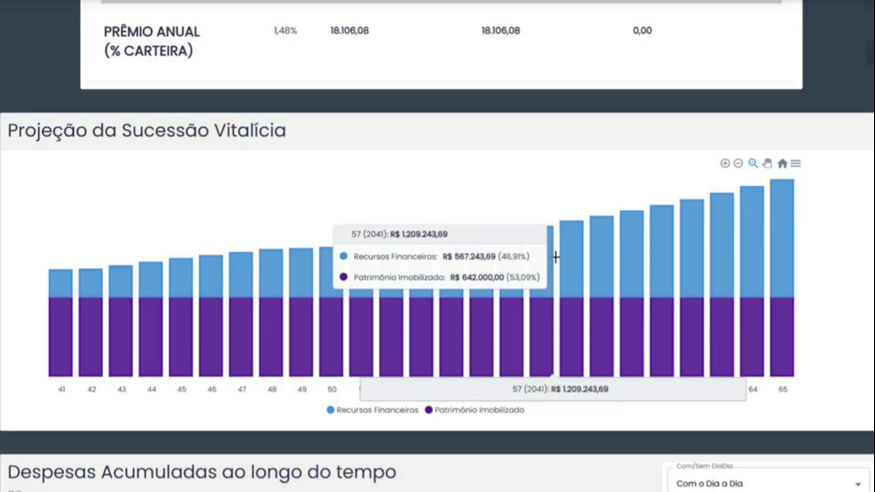
scroll(312, 260, "down", 8)
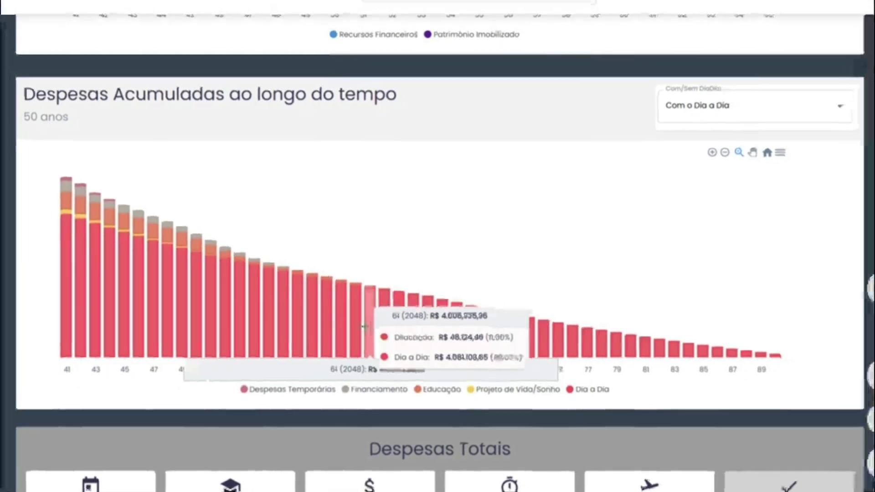
scroll(401, 310, "down", 5)
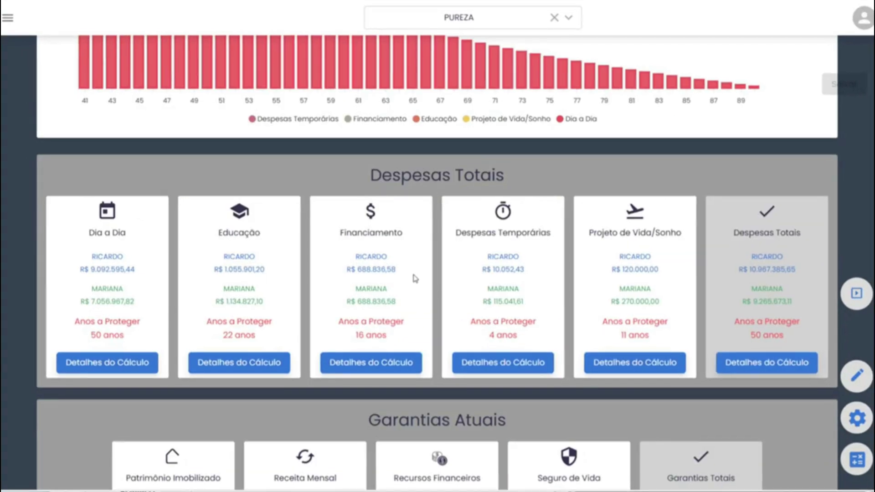
scroll(387, 278, "down", 1)
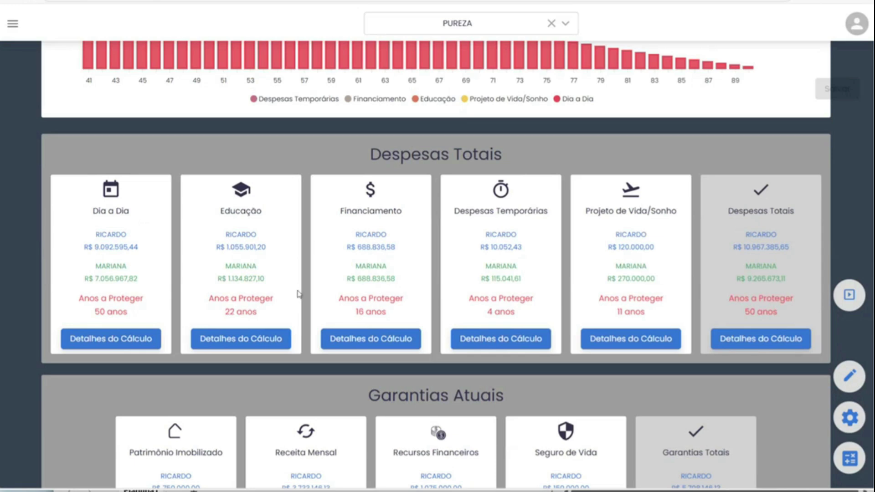
scroll(307, 295, "down", 1)
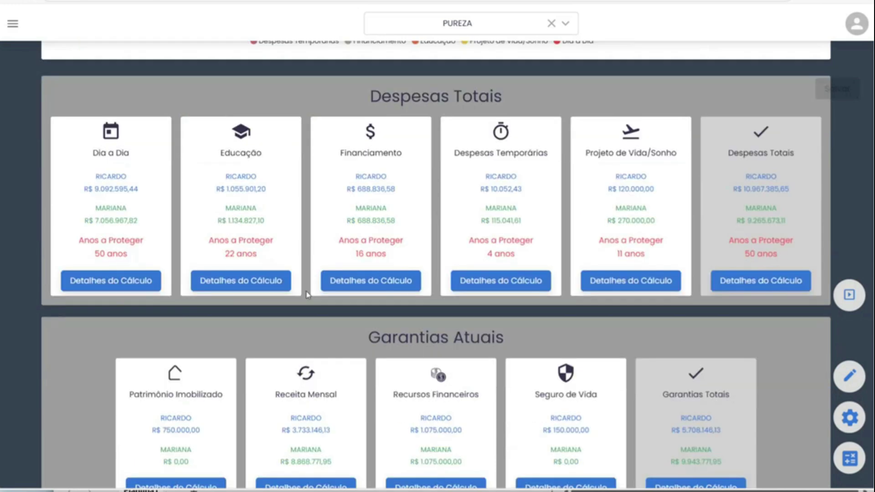
left_click(106, 279)
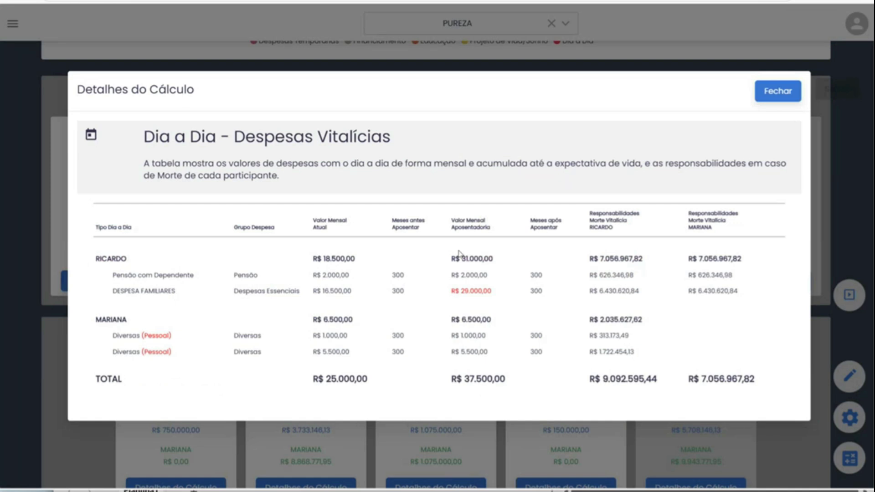
left_click(788, 92)
scroll(438, 215, "down", 4)
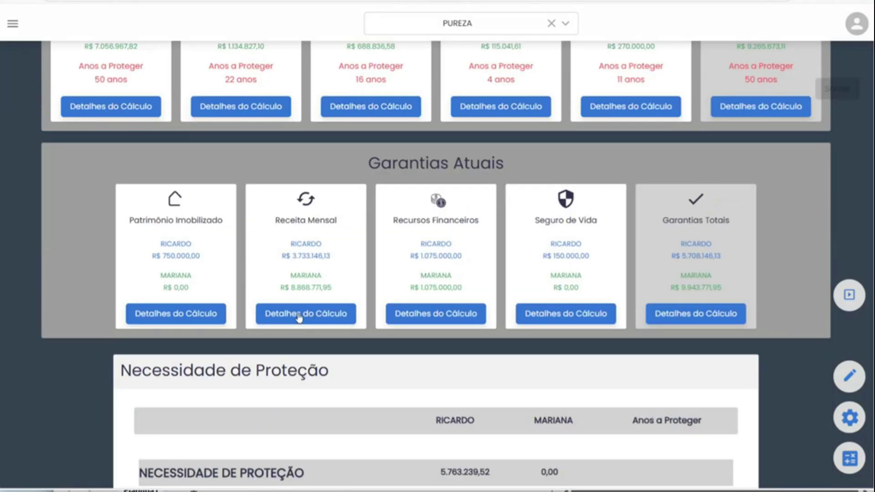
left_click(299, 314)
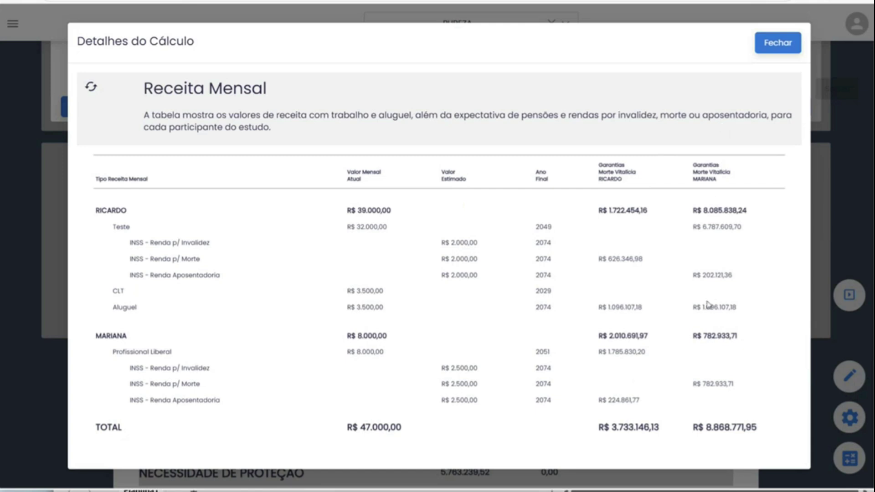
left_click(768, 43)
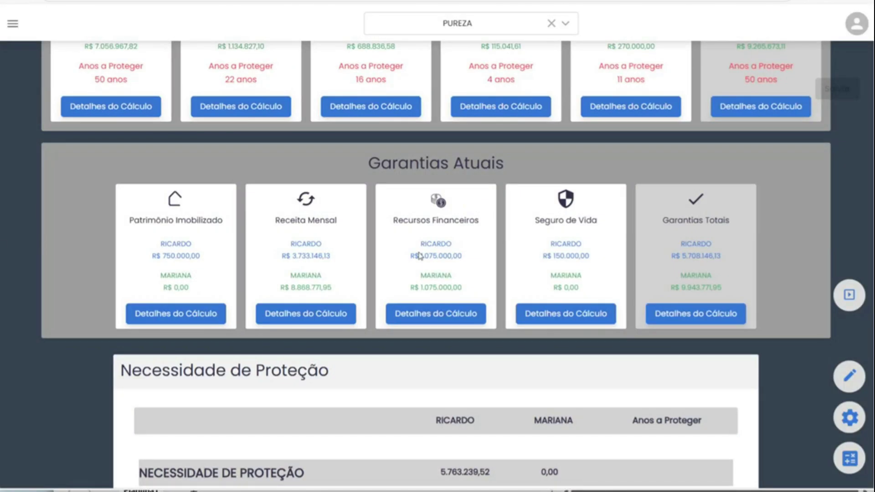
scroll(373, 274, "down", 10)
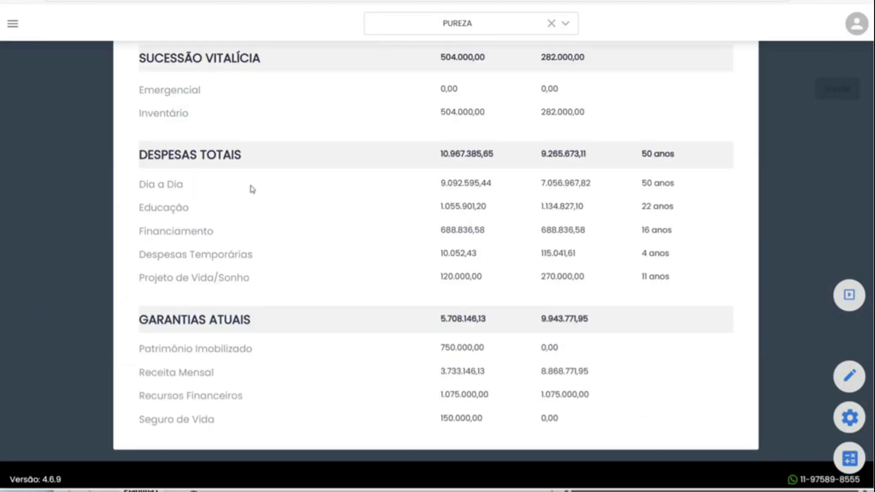
left_click_drag(443, 155, 496, 158)
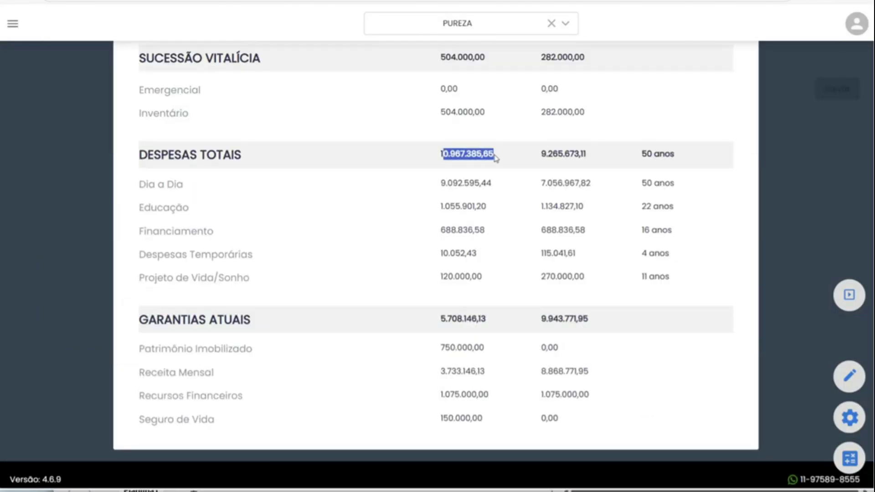
left_click_drag(437, 321, 488, 325)
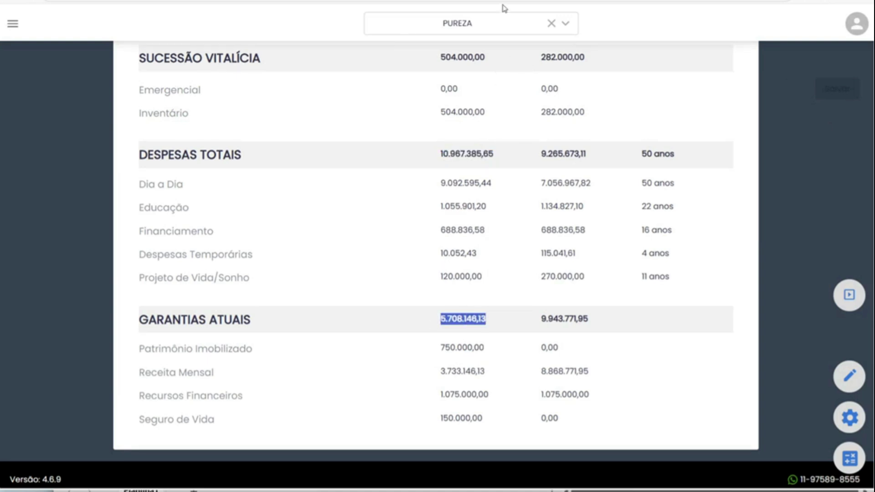
left_click_drag(540, 153, 590, 158)
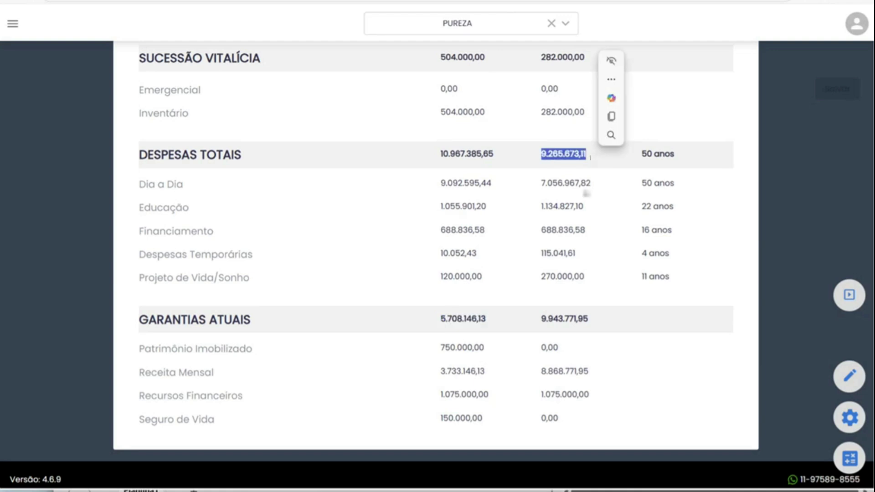
left_click_drag(543, 323, 579, 321)
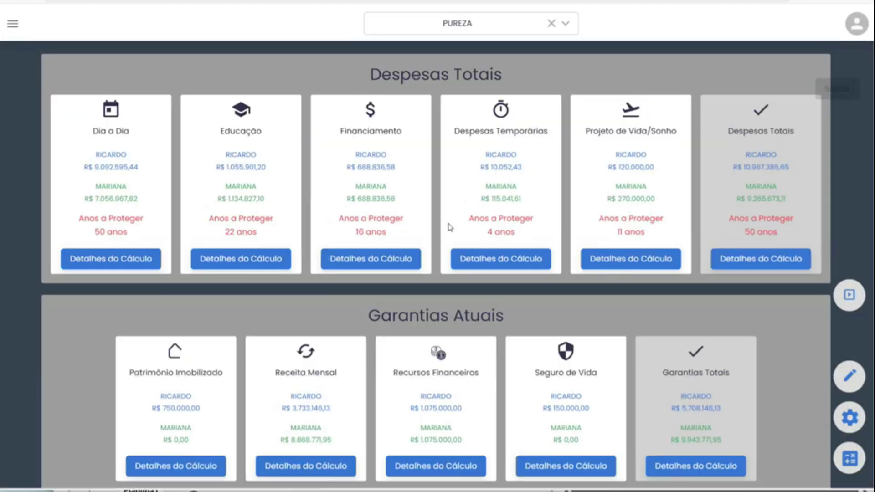
scroll(449, 227, "down", 15)
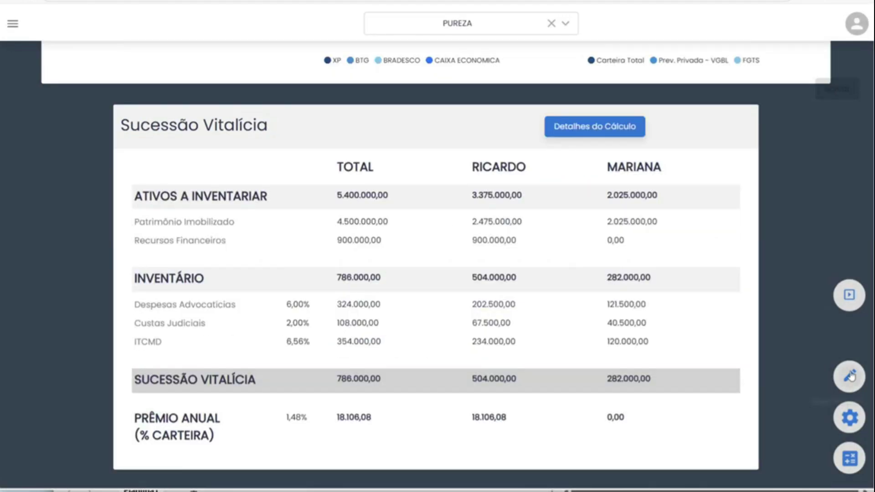
scroll(499, 283, "down", 10)
scroll(500, 283, "up", 10)
scroll(500, 283, "down", 5)
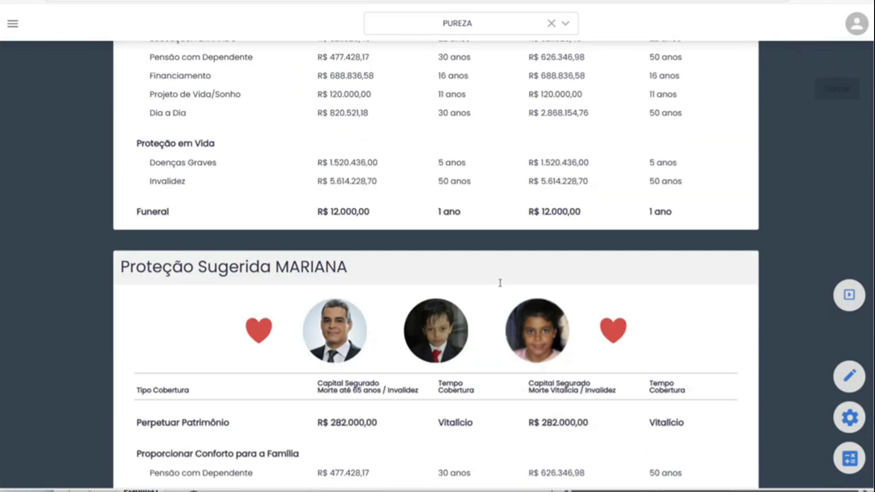
scroll(500, 283, "up", 2)
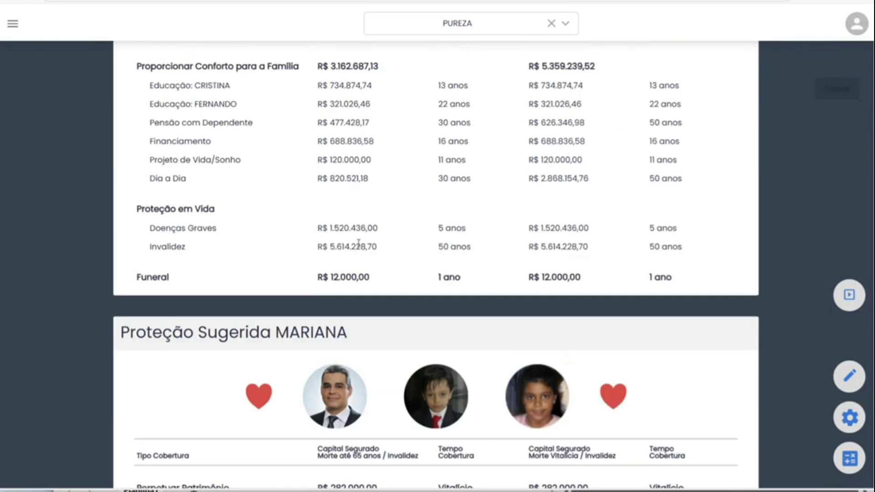
Open Revisão dos Dados on the 2) Dia a Dia tab and check the R$ 1.000,00 disability expense's category.
left_click(850, 376)
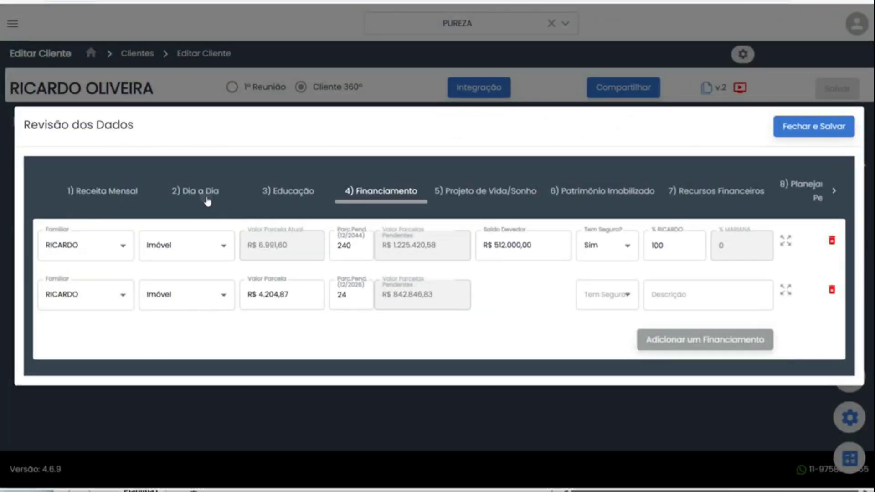
left_click(208, 201)
scroll(272, 246, "down", 5)
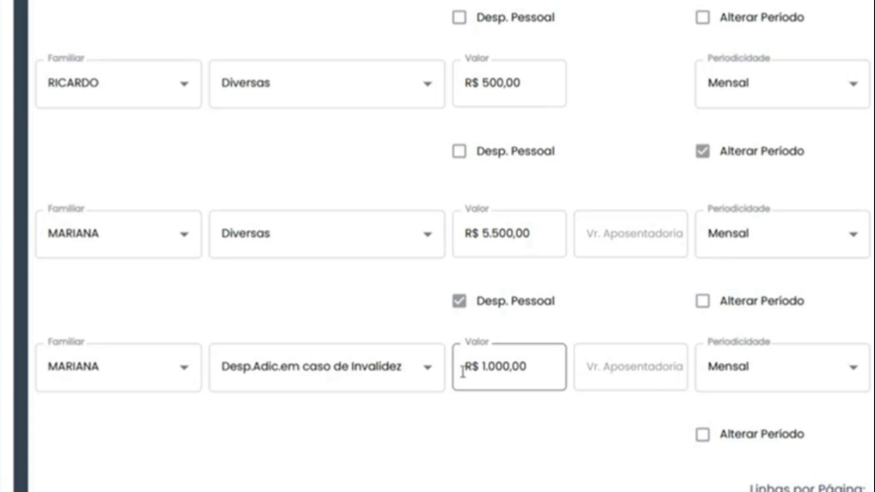
left_click(428, 375)
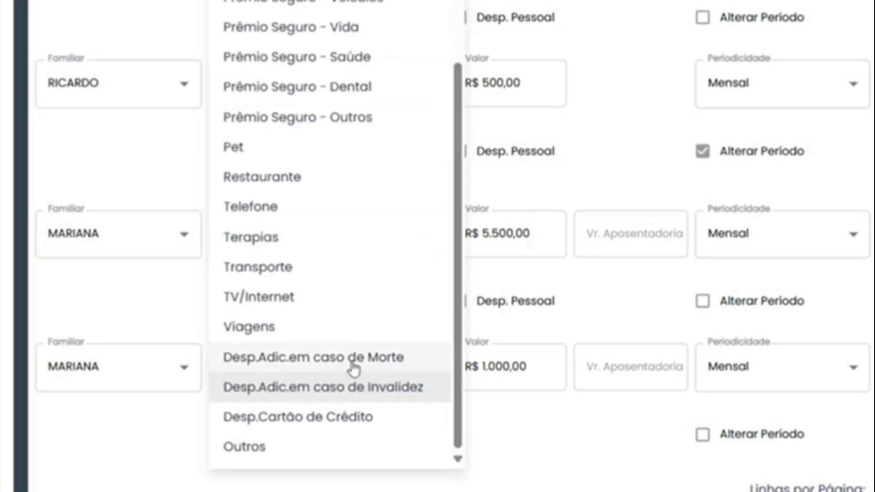
left_click(525, 430)
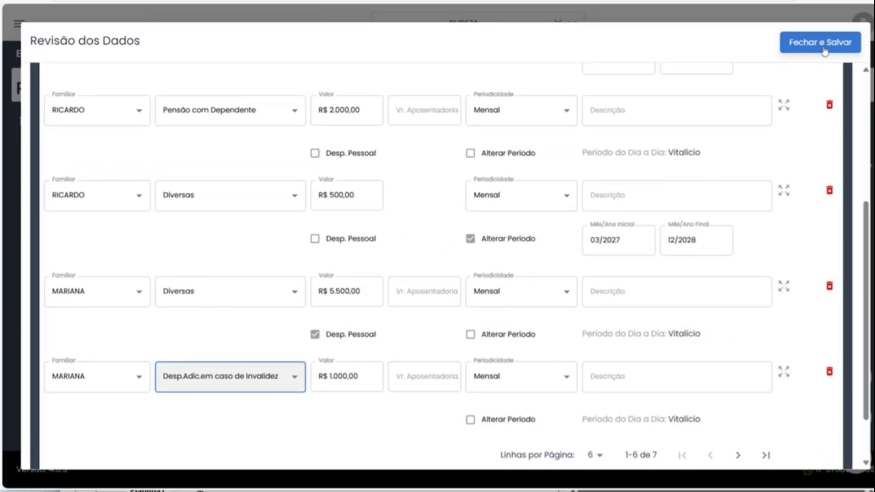
Save and close the data review, then go to the 5. Relatório tab.
left_click(821, 42)
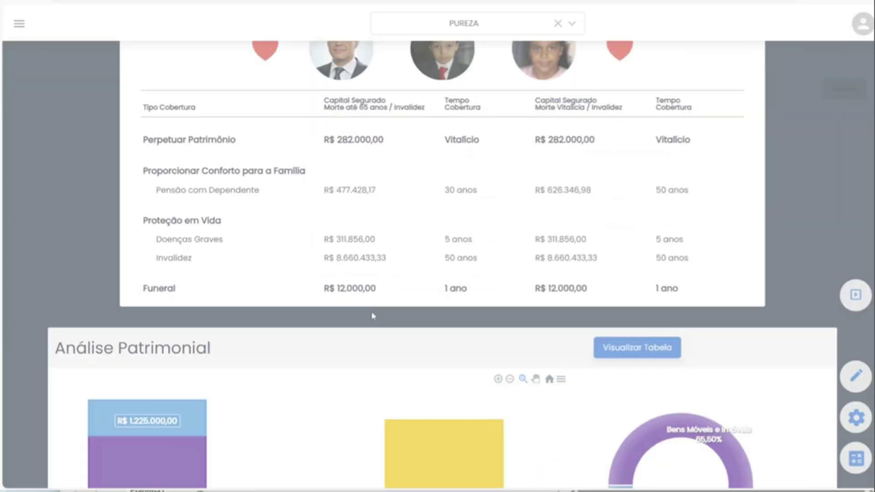
scroll(371, 314, "up", 15)
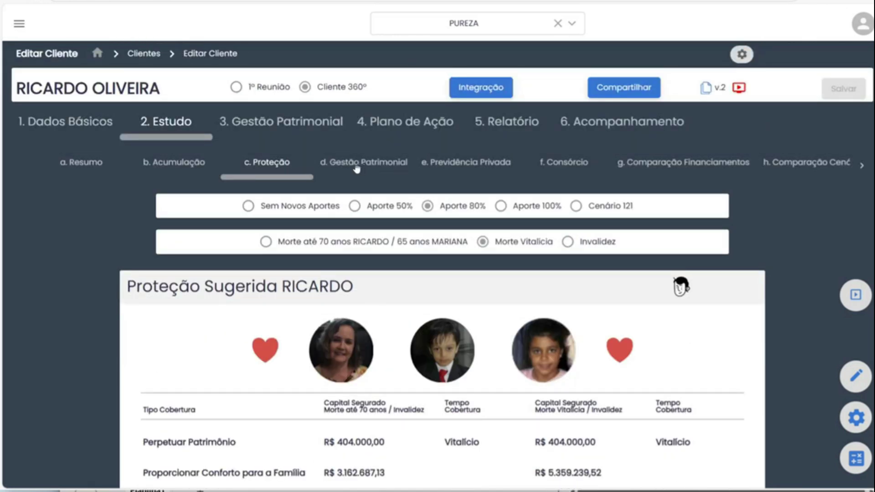
left_click(509, 127)
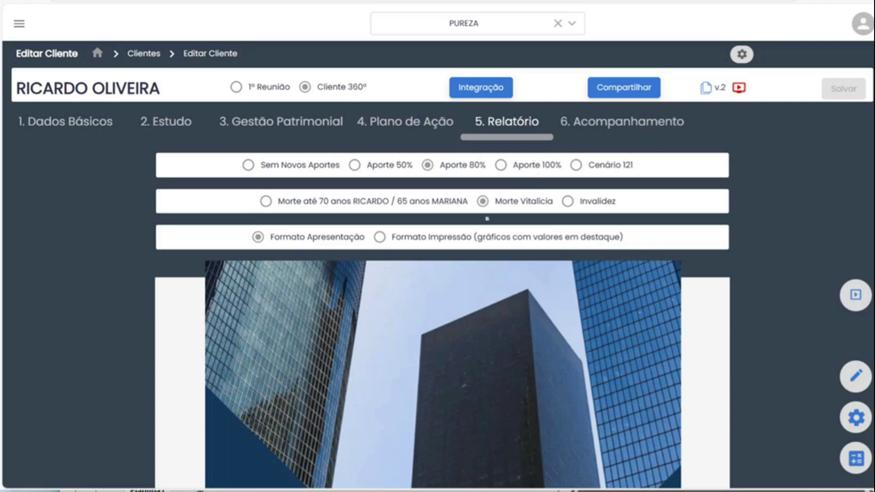
Read through the pages of the client's report preview.
scroll(487, 218, "down", 10)
scroll(491, 237, "down", 8)
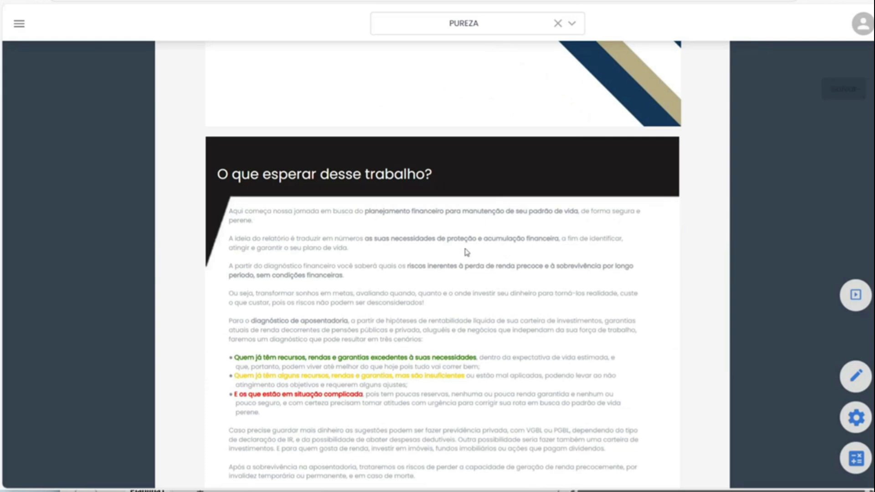
scroll(467, 252, "down", 9)
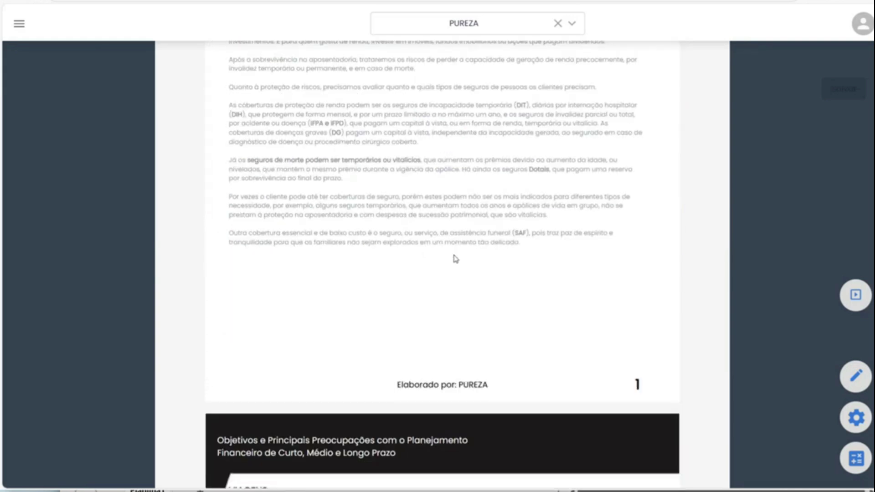
scroll(455, 259, "down", 6)
scroll(456, 259, "down", 6)
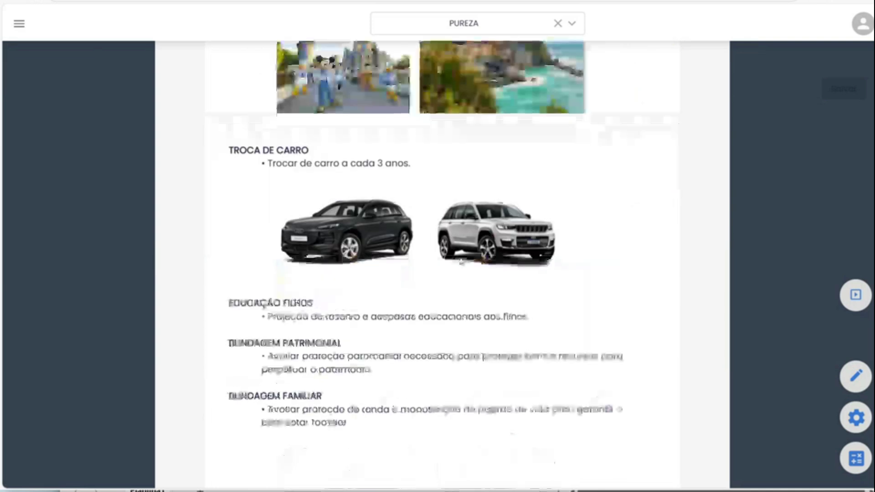
scroll(461, 261, "down", 8)
scroll(461, 261, "down", 20)
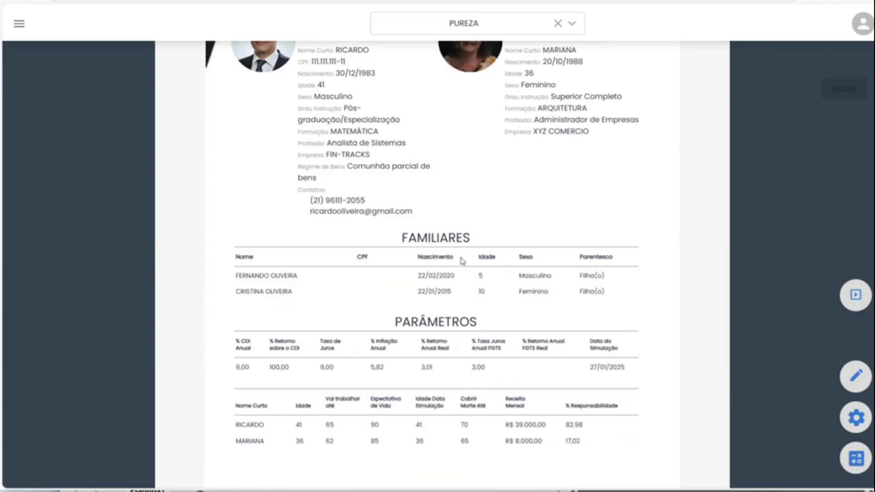
scroll(466, 260, "down", 13)
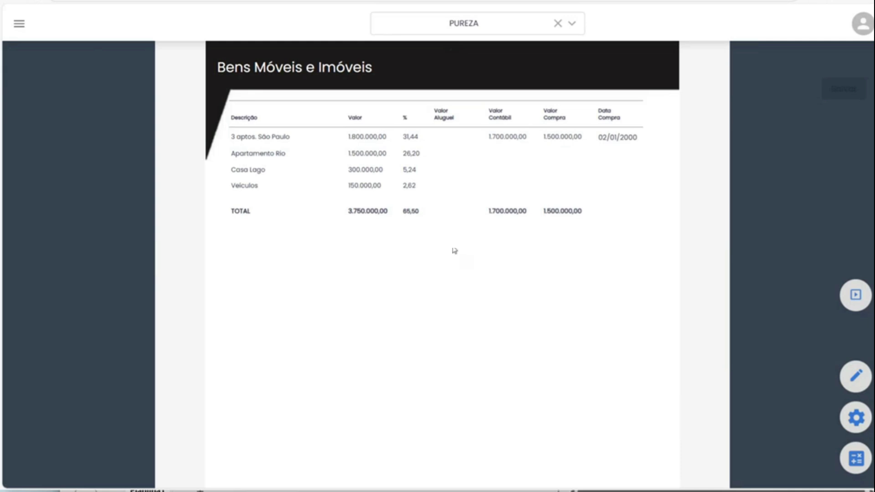
scroll(467, 260, "down", 15)
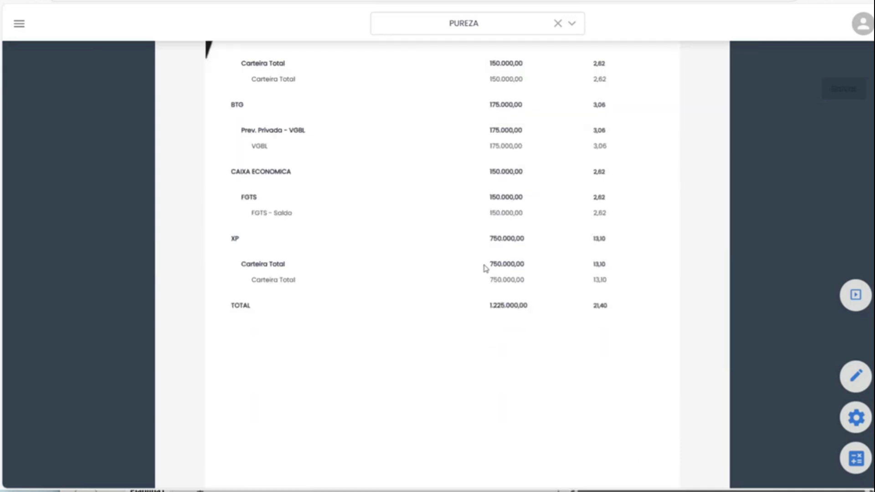
scroll(485, 268, "down", 2)
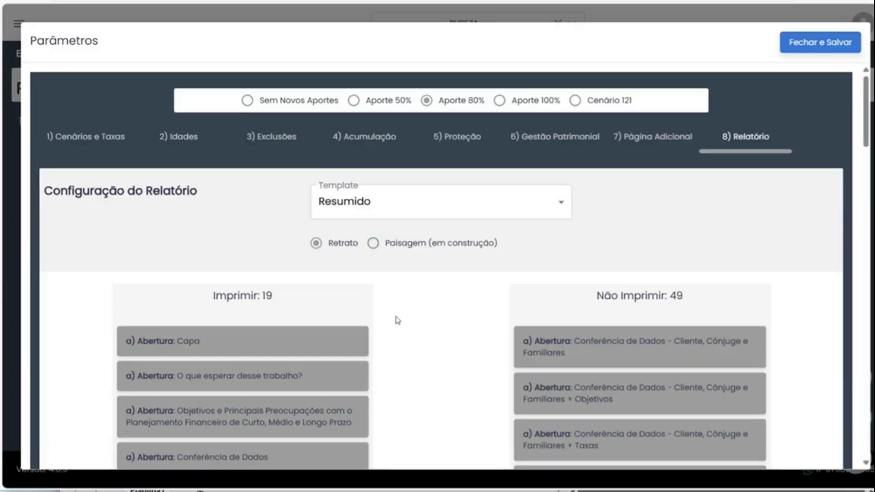
scroll(397, 320, "down", 4)
Move 'O que esperar desse trabalho?' to Não Imprimir and place Previsão de Despesas above Receitas.
left_click_drag(269, 203, 696, 200)
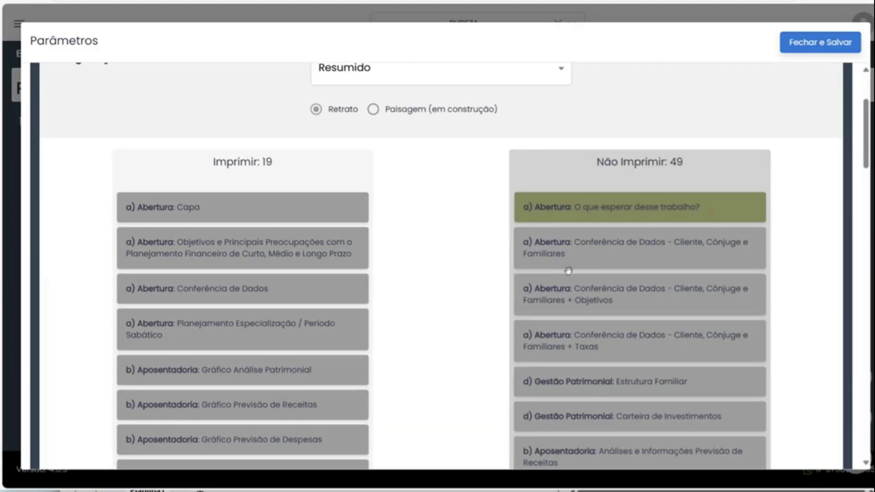
scroll(341, 300, "down", 4)
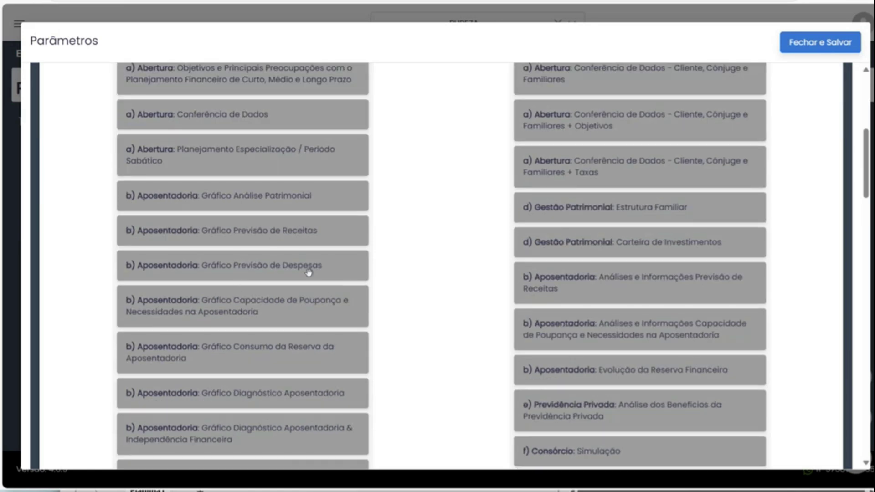
left_click_drag(309, 266, 310, 240)
Add the 'Por que ter um Seguro de Vida?' page to the Imprimir list.
scroll(324, 286, "down", 4)
scroll(627, 273, "down", 20)
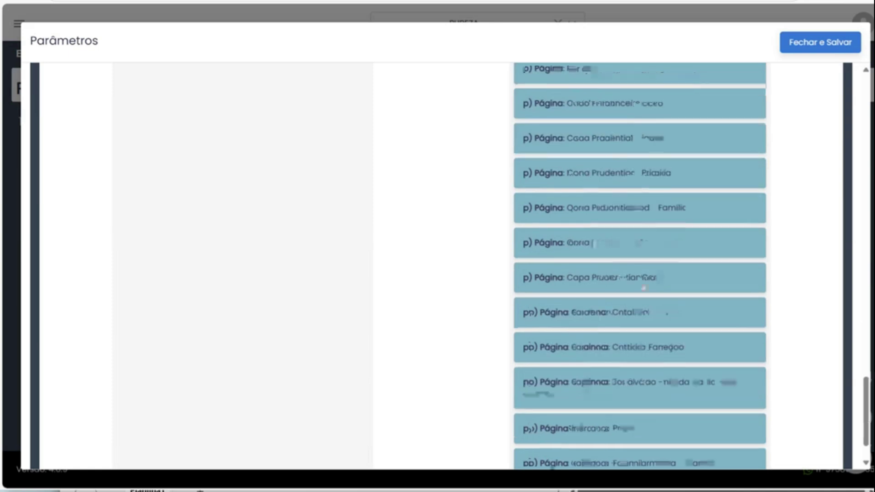
scroll(685, 316, "down", 2)
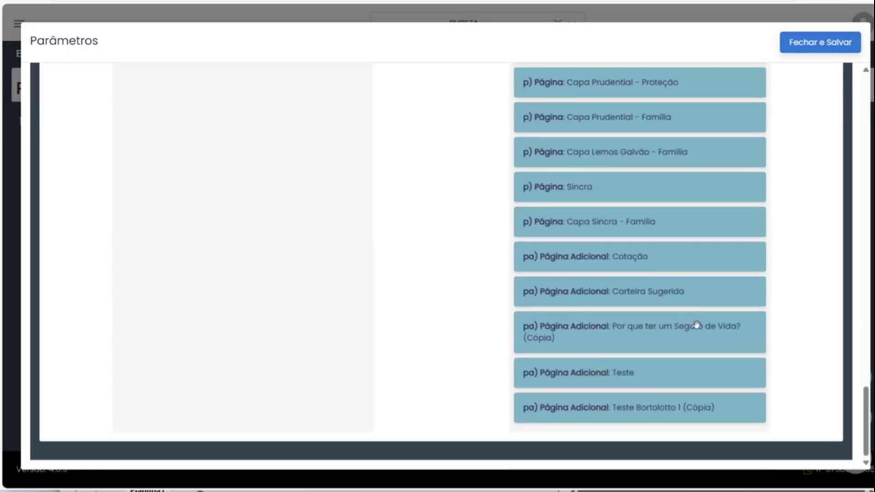
scroll(696, 325, "up", 4)
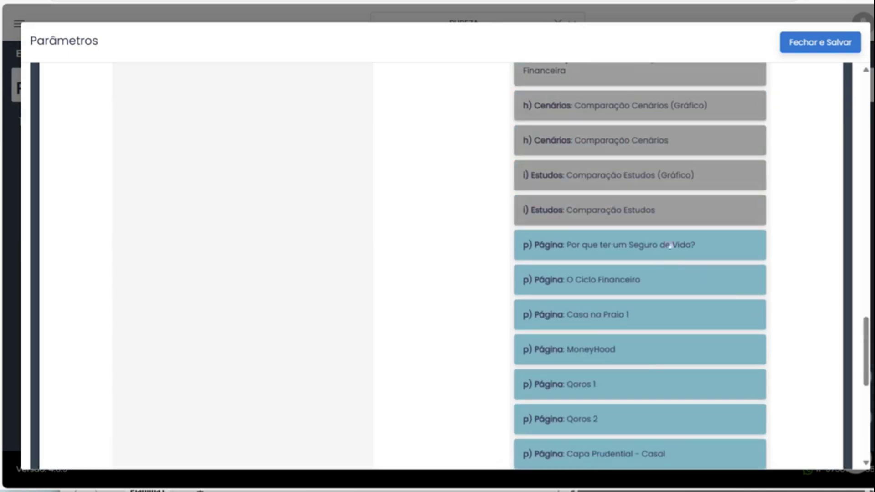
left_click_drag(668, 244, 283, 251)
Save the report page selection with Fechar e Salvar and review the updated report pages.
left_click(801, 43)
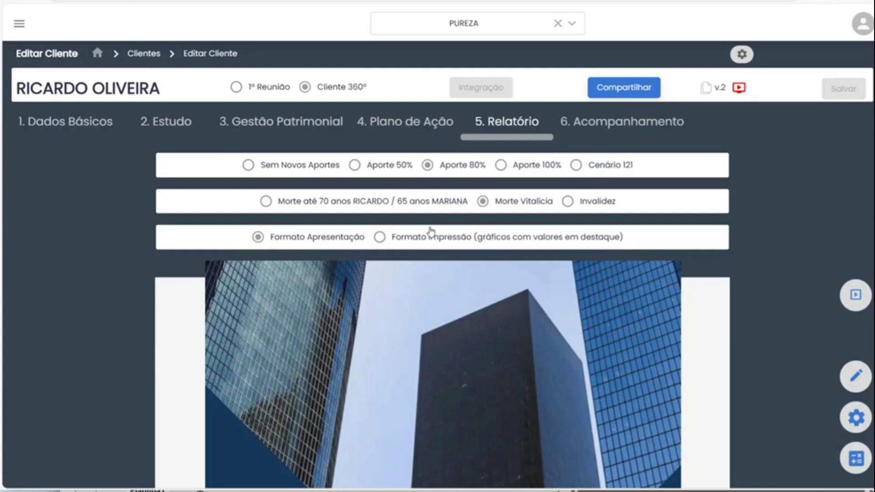
scroll(410, 280, "down", 6)
scroll(415, 292, "down", 8)
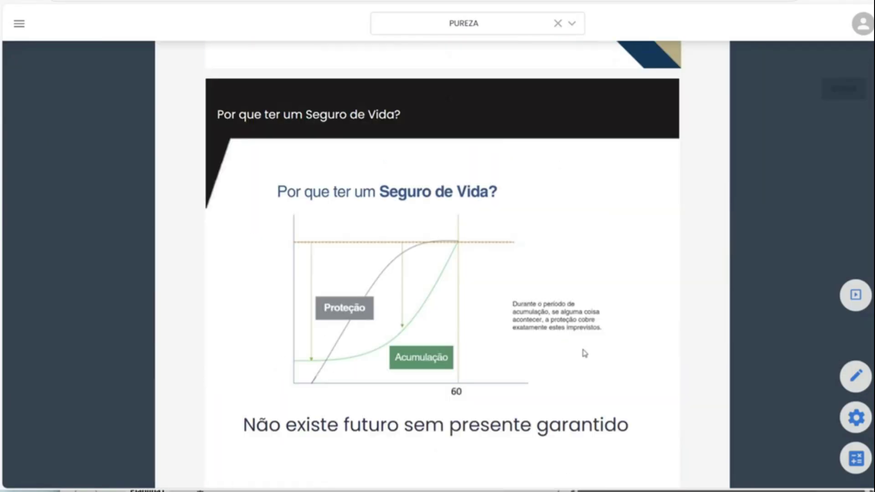
scroll(433, 180, "down", 1)
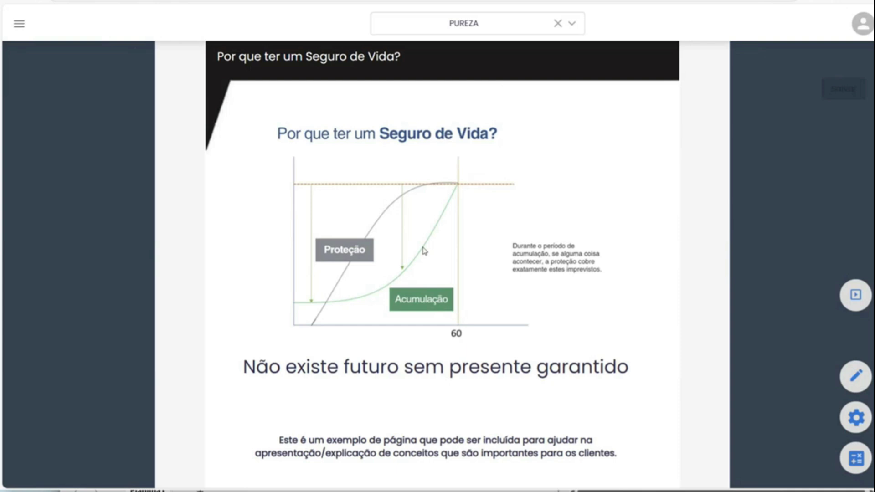
scroll(437, 264, "down", 5)
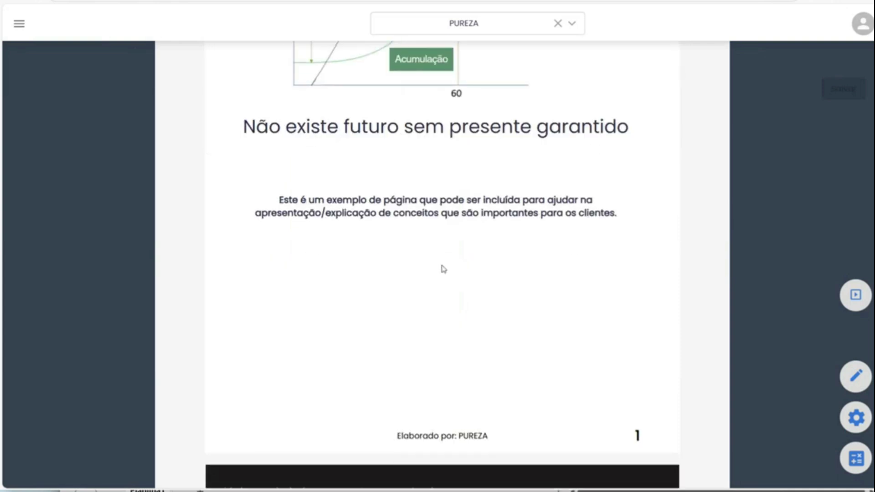
scroll(447, 263, "down", 20)
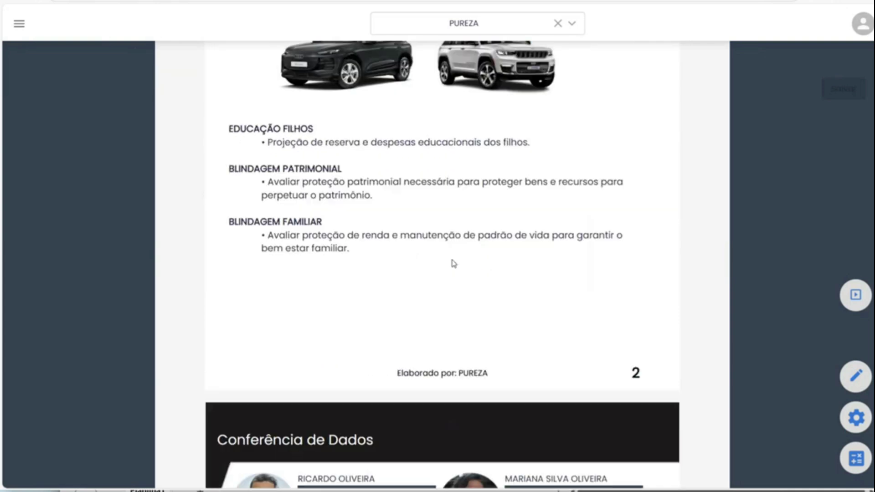
scroll(453, 259, "down", 7)
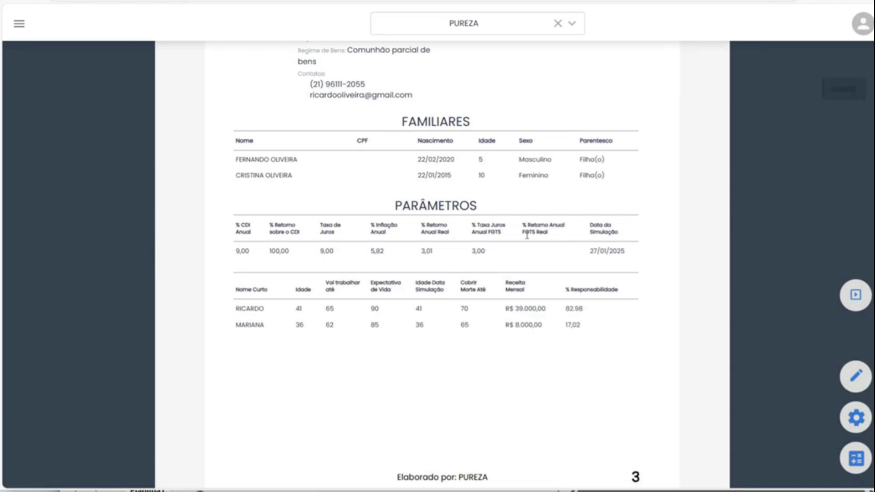
scroll(596, 291, "up", 20)
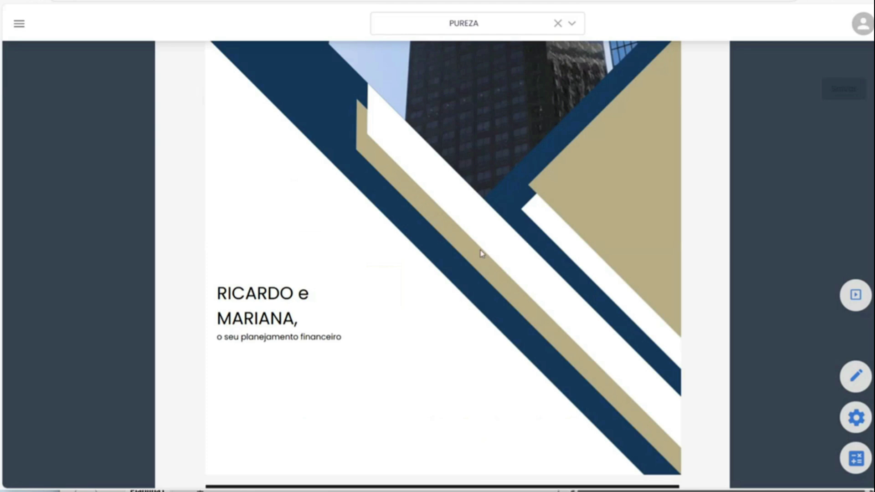
scroll(481, 252, "down", 20)
scroll(451, 198, "down", 9)
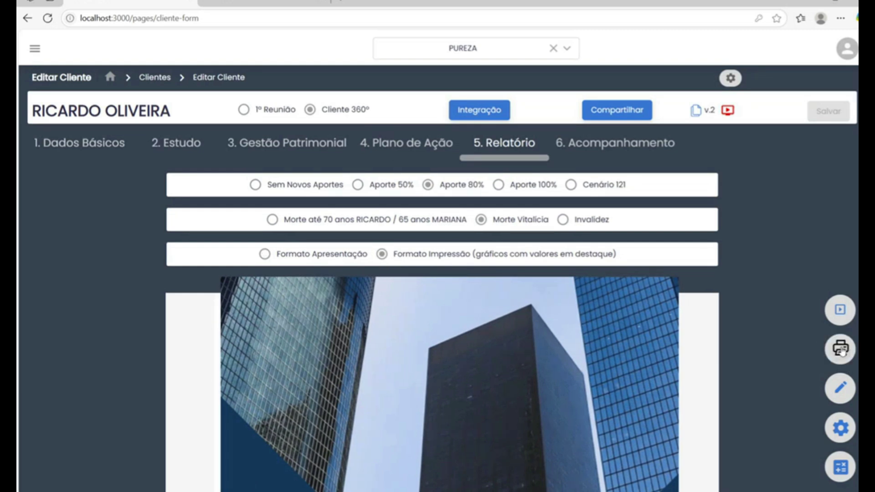
Print the 26-page report, then return to the client's 1. Dados Básicos tab.
left_click(840, 349)
scroll(453, 234, "down", 15)
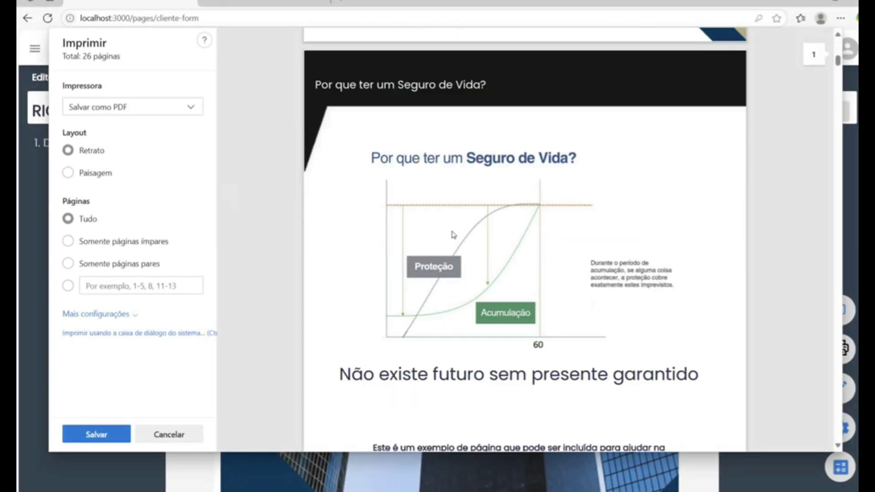
scroll(457, 238, "down", 6)
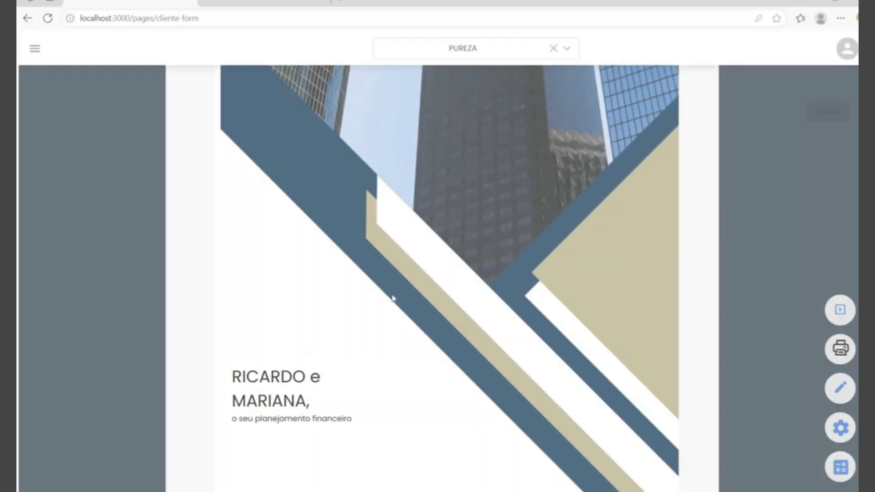
scroll(393, 298, "up", 6)
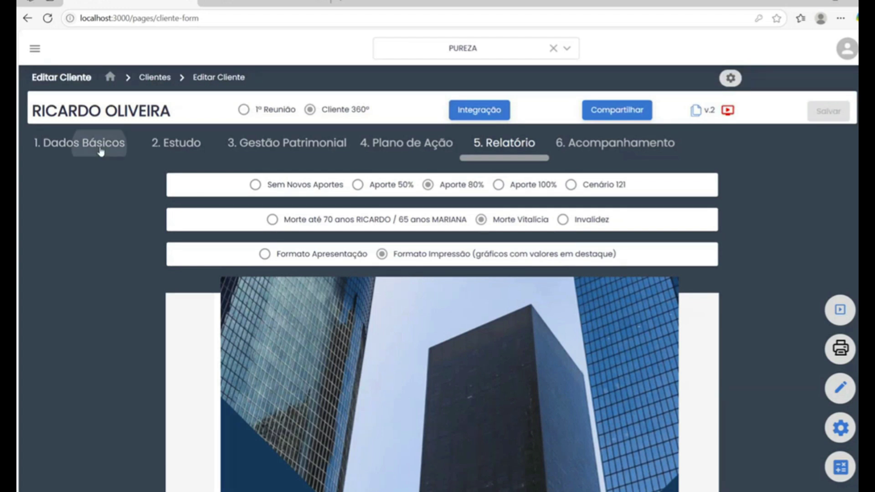
left_click(100, 148)
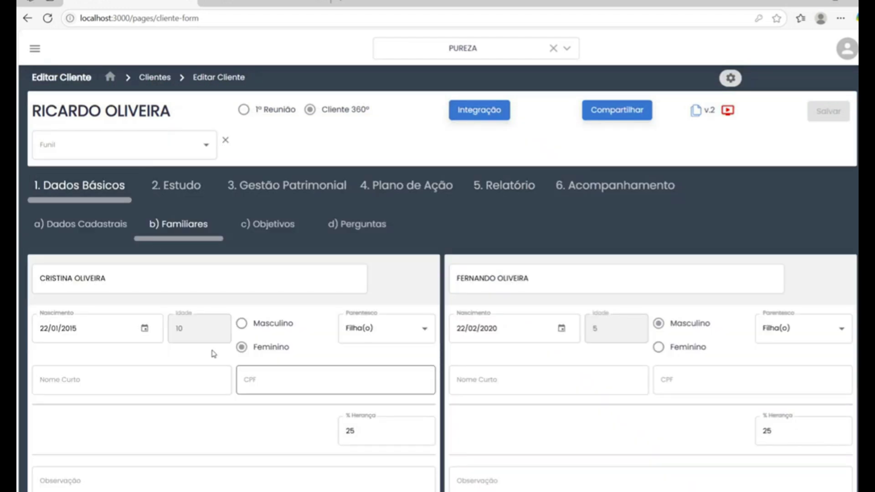
From the client list, create a new client with the full name entered and save it.
left_click(161, 84)
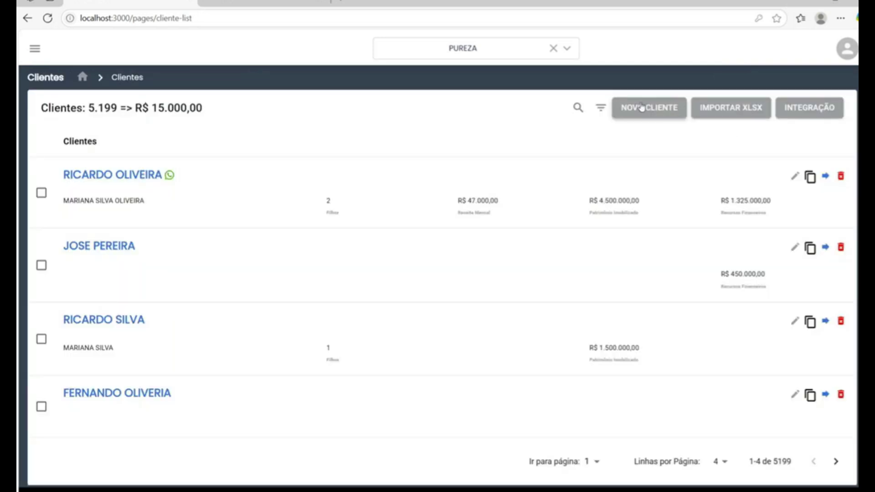
left_click(625, 108)
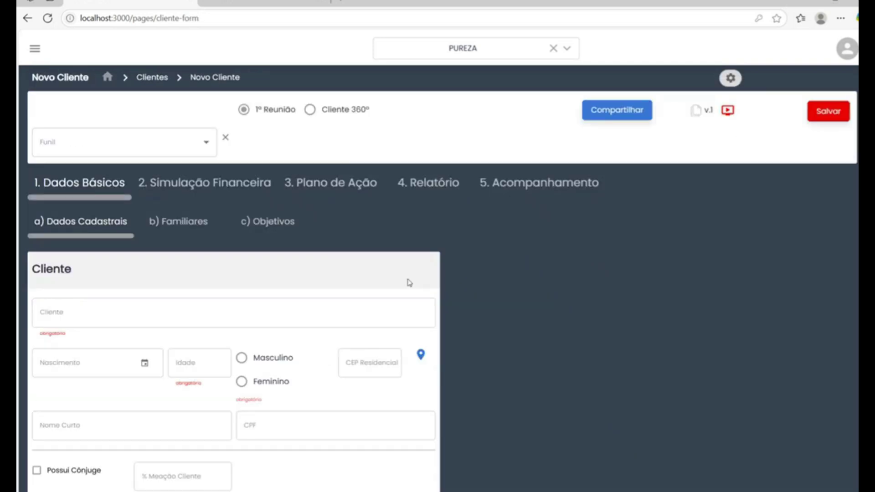
left_click(336, 316)
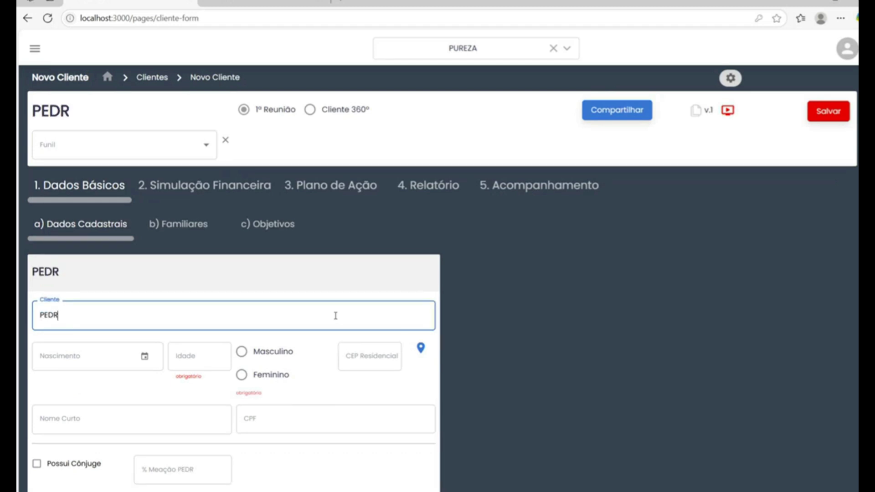
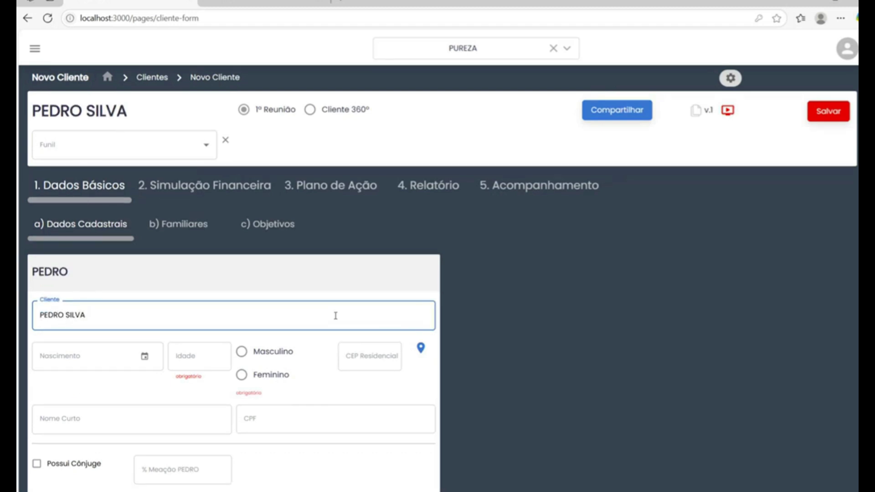
left_click(836, 99)
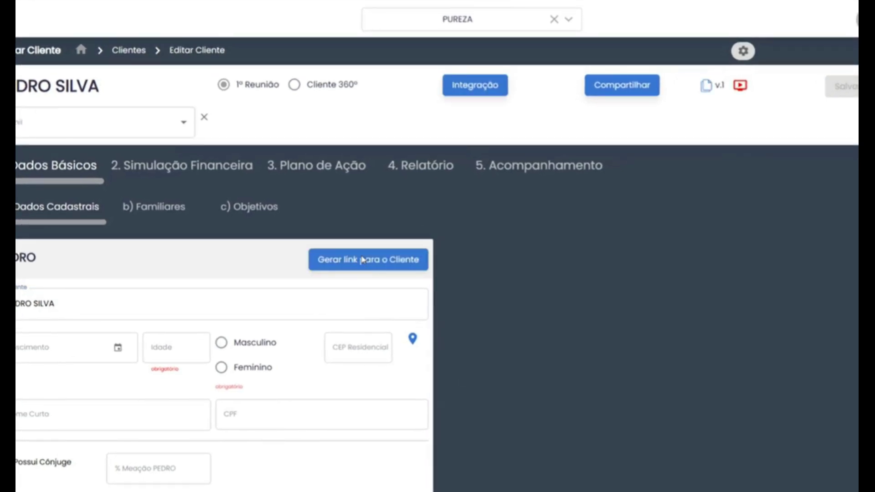
Generate and copy a client link allowing Dados Básicos review, then switch the client to Cliente 360°.
left_click(363, 261)
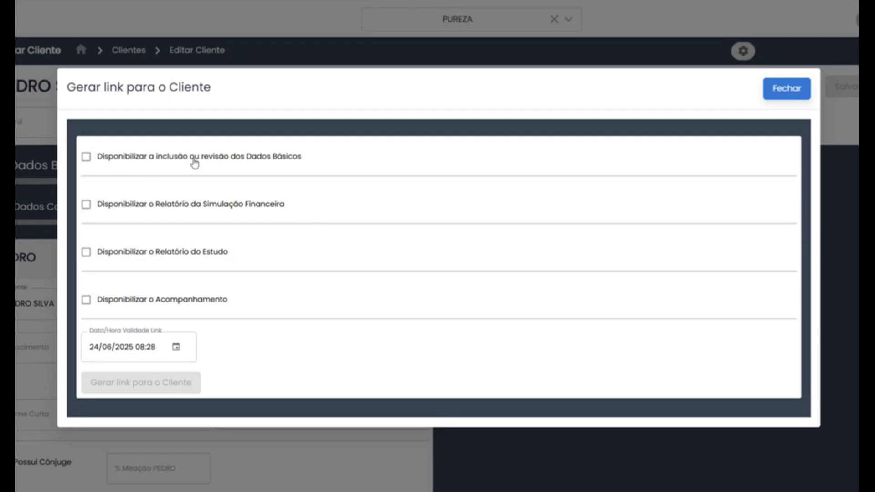
left_click(86, 157)
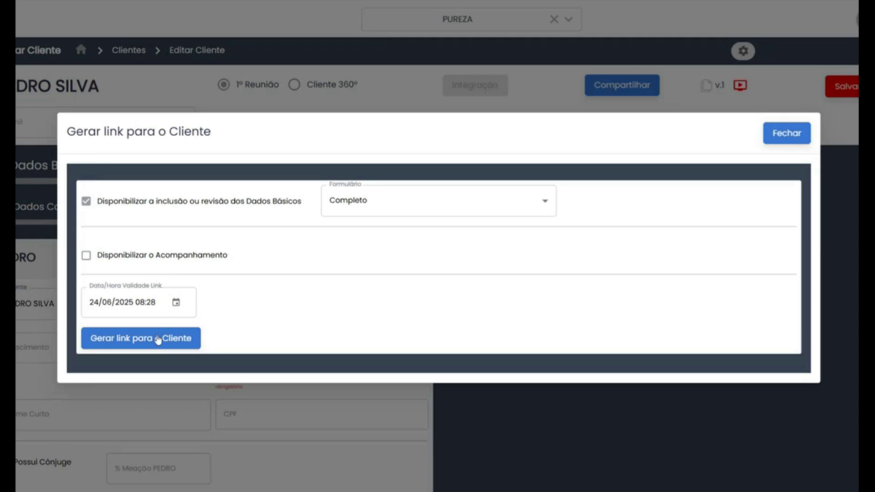
left_click(156, 338)
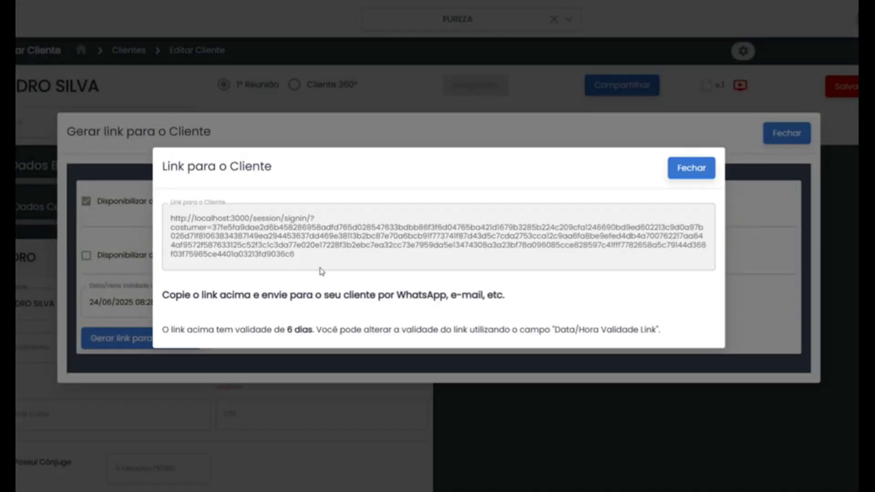
left_click_drag(294, 254, 171, 218)
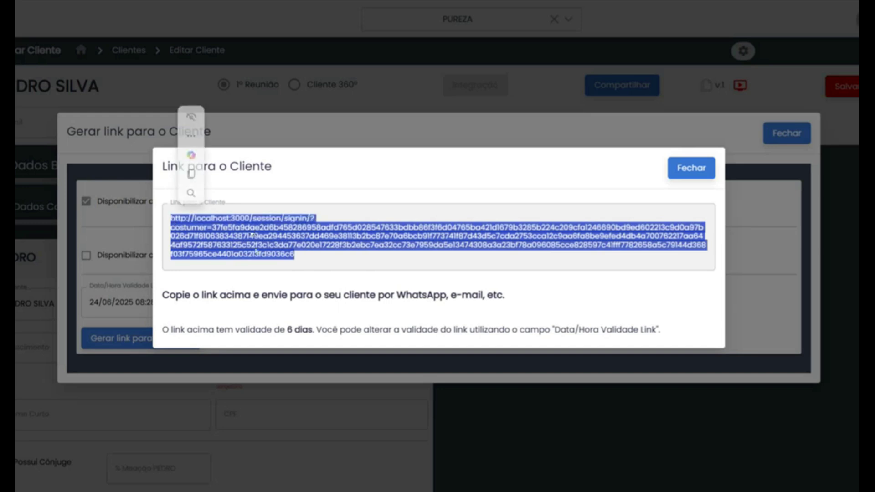
left_click(690, 167)
left_click(787, 133)
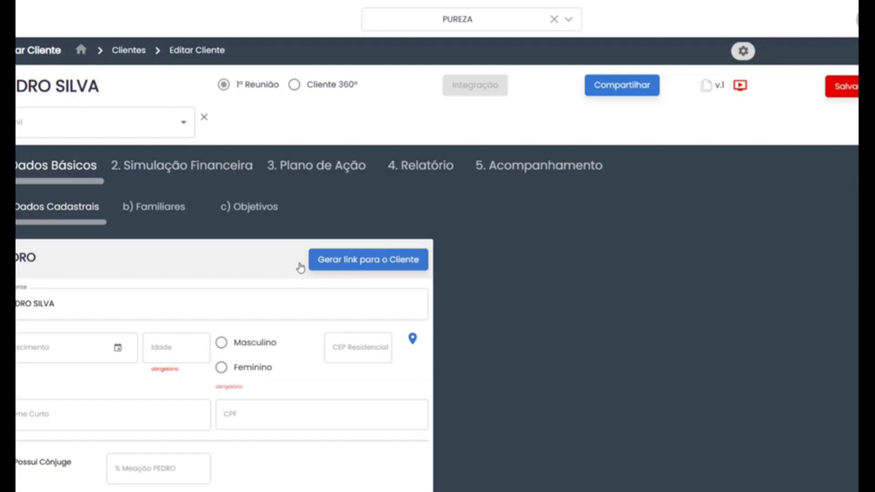
left_click(301, 103)
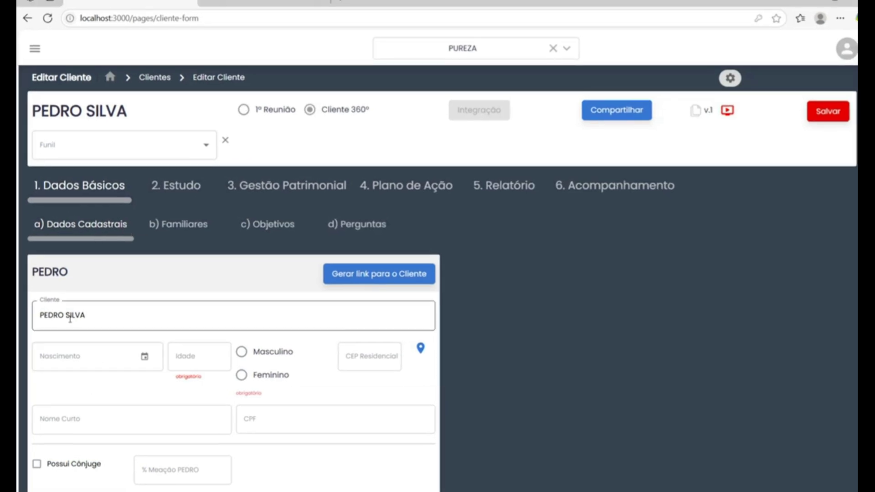
Browse Familiares, Objetivos and Perguntas, then open Estudo › Acumulação to show the Aporte 80% charts.
left_click(193, 228)
left_click(269, 227)
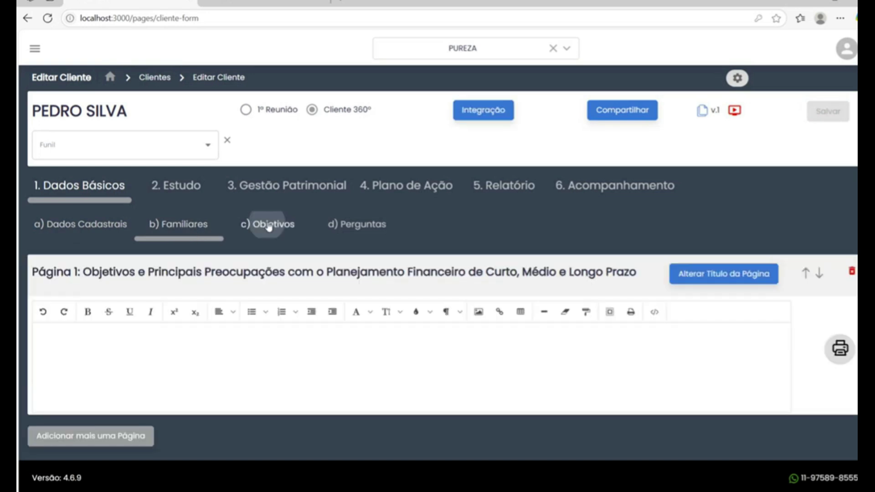
left_click(337, 226)
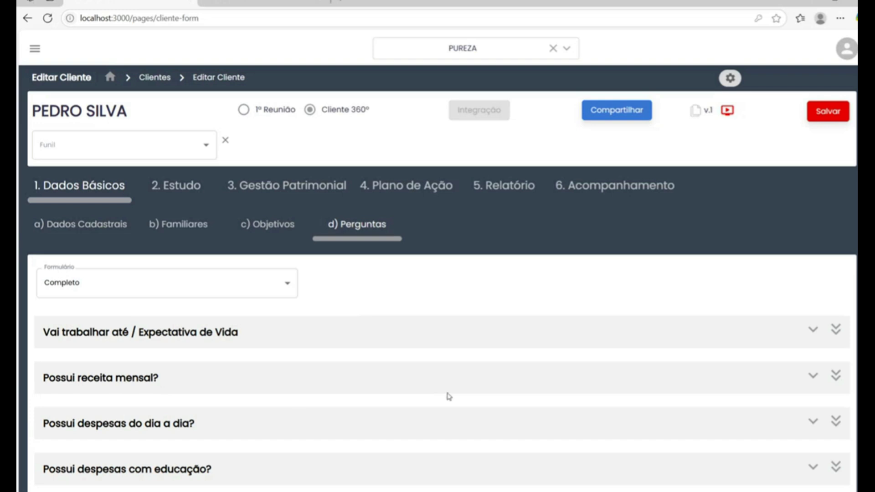
left_click(188, 185)
left_click(189, 184)
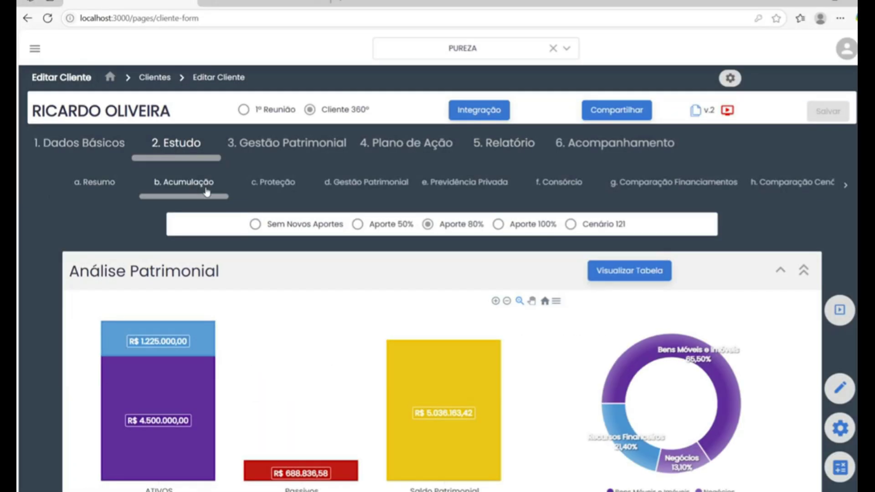
From the Análise Patrimonial slide, change the Negócios asset value from 750.000 to 850.000 and save.
left_click(843, 315)
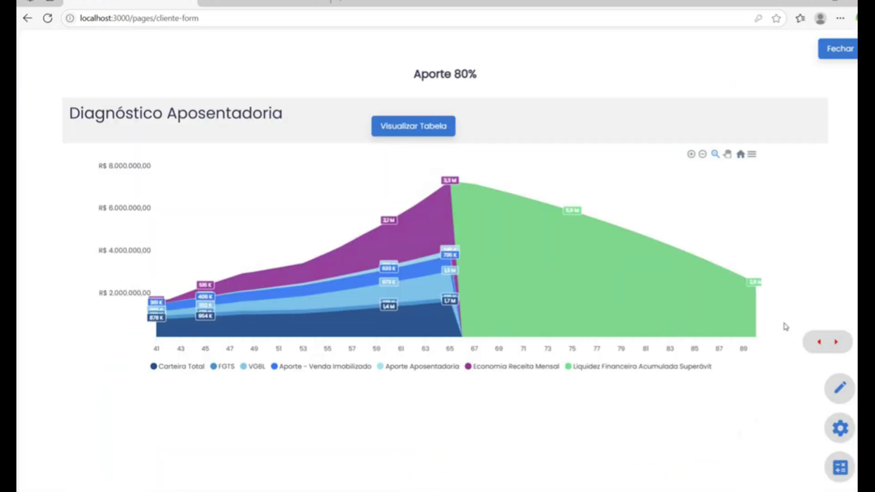
left_click(819, 342)
left_click(819, 341)
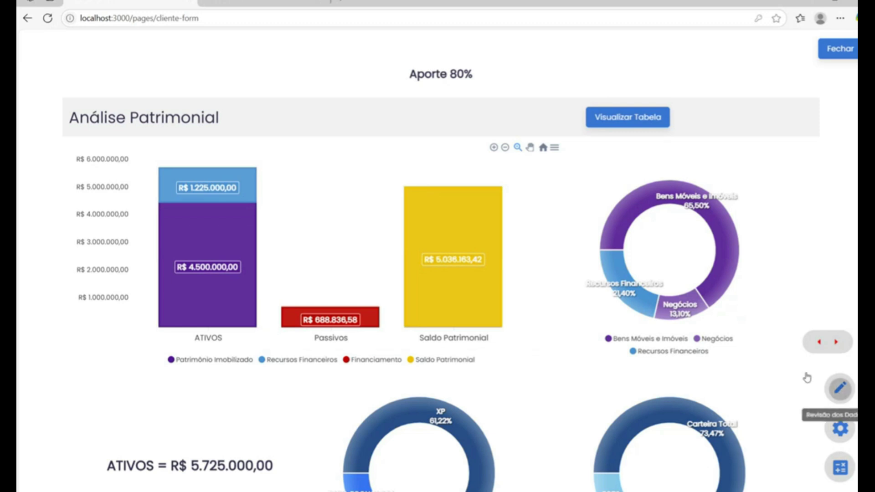
left_click(840, 389)
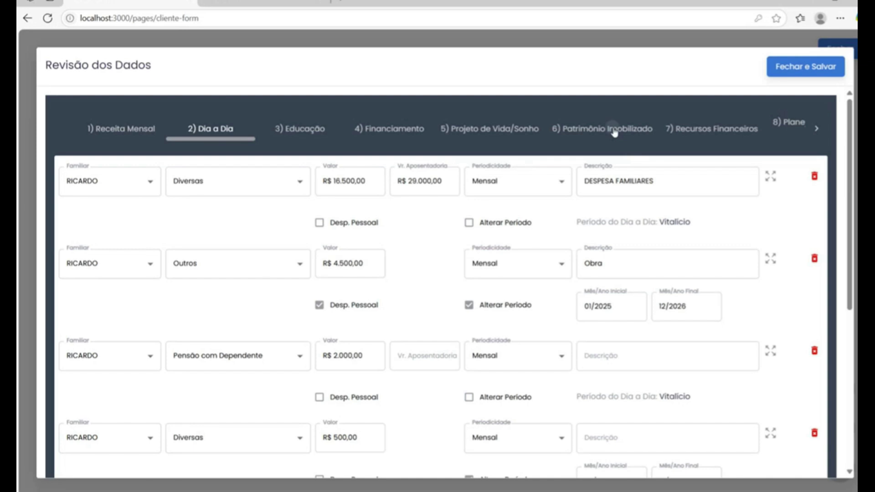
left_click(610, 131)
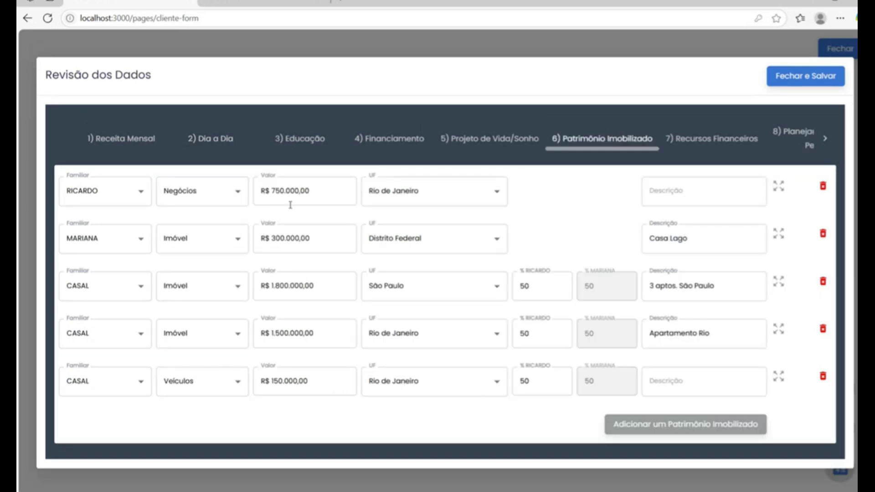
left_click(280, 190)
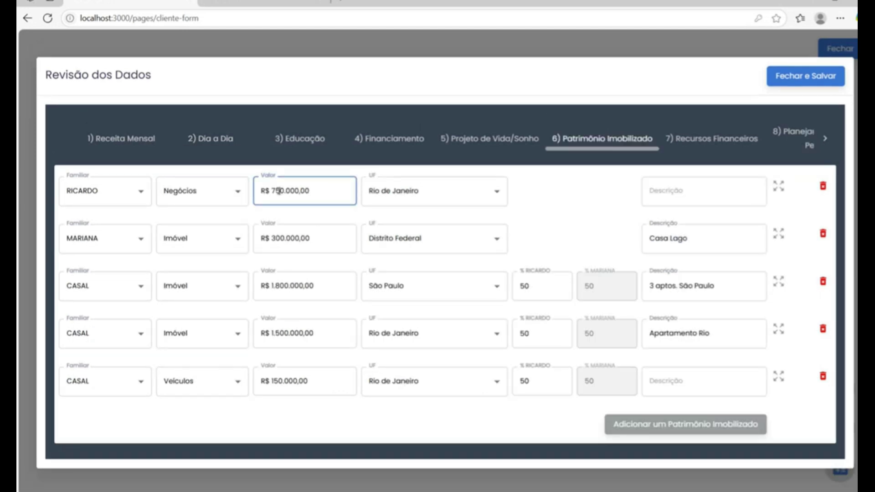
key("BackSpace")
type("8")
left_click(782, 82)
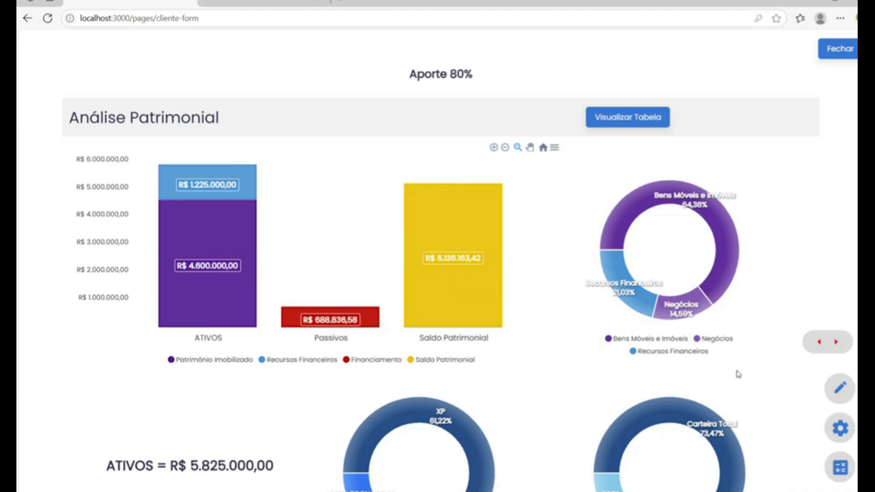
On the Previsão de Receitas slide, review the monthly Aluguel income entry, then close the review form.
left_click(838, 345)
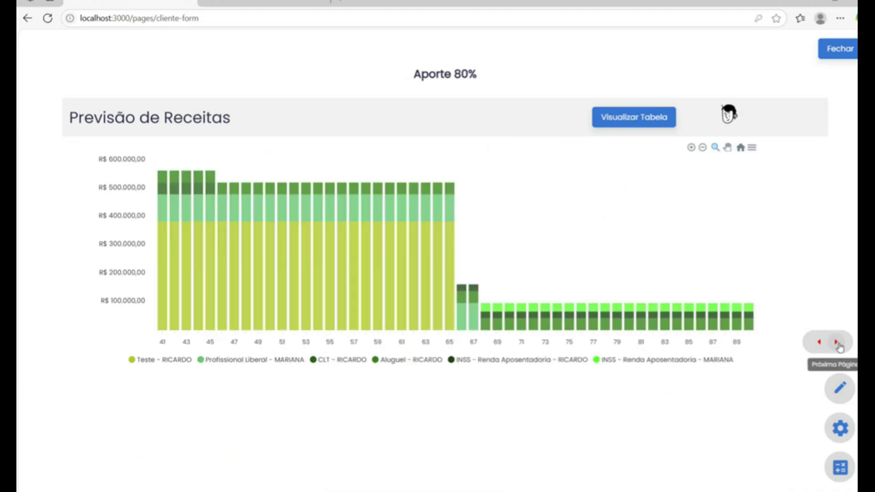
left_click(850, 394)
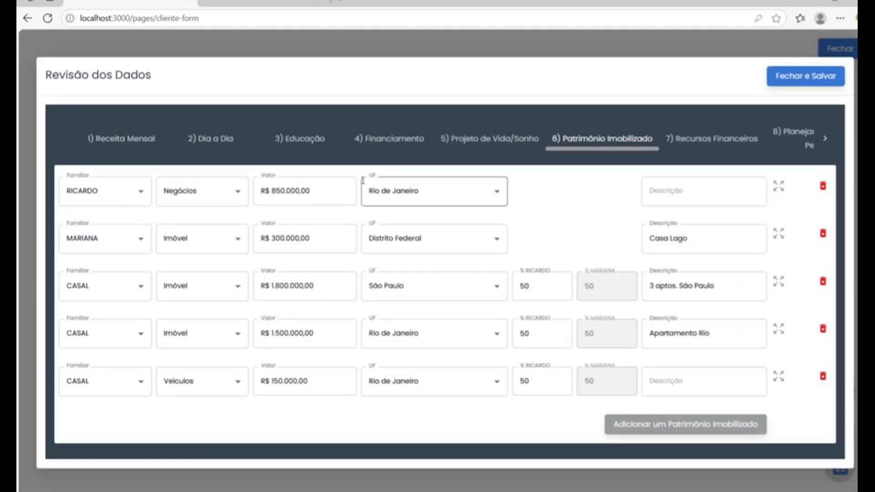
left_click(145, 146)
left_click(414, 183)
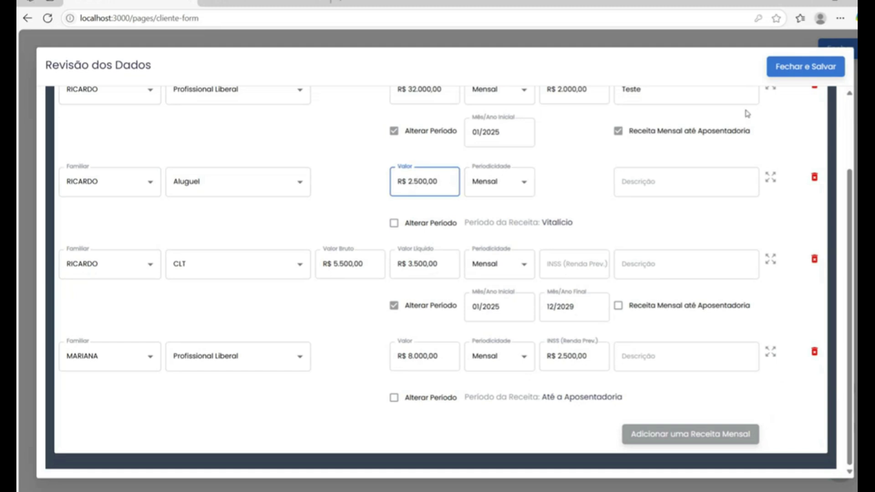
left_click(805, 66)
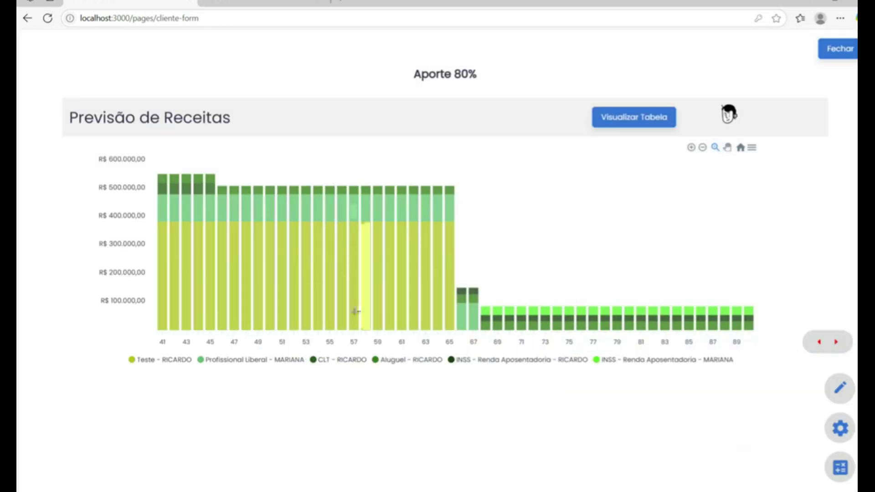
mouse_move(378, 313)
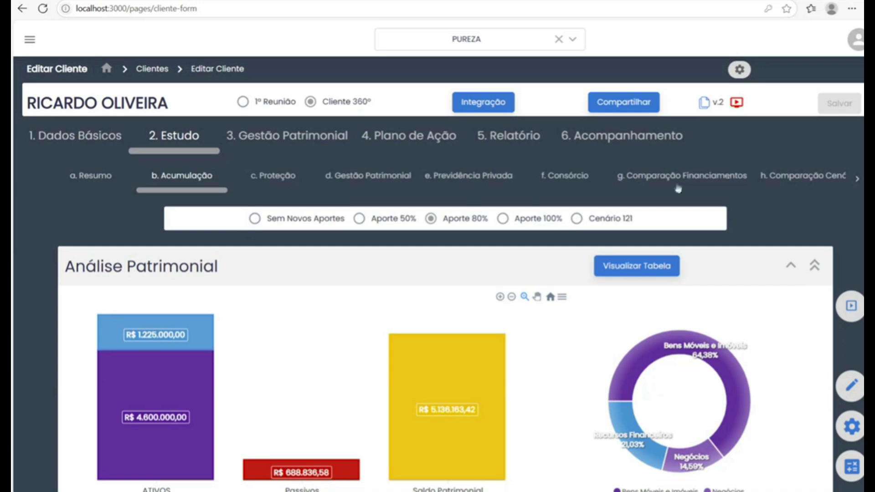
Move from Previdência Privada to the Comparação Financiamentos analysis comparing Consórcio Embracon and Tabela SAC.
left_click(487, 183)
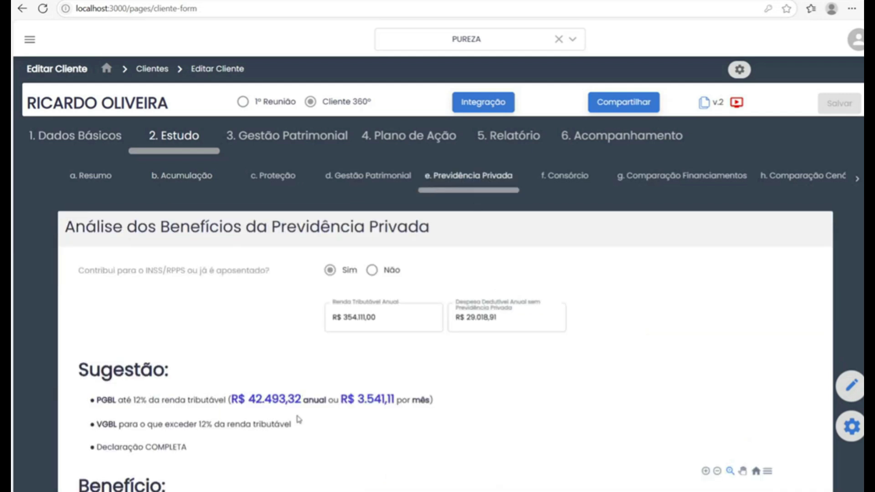
left_click(633, 178)
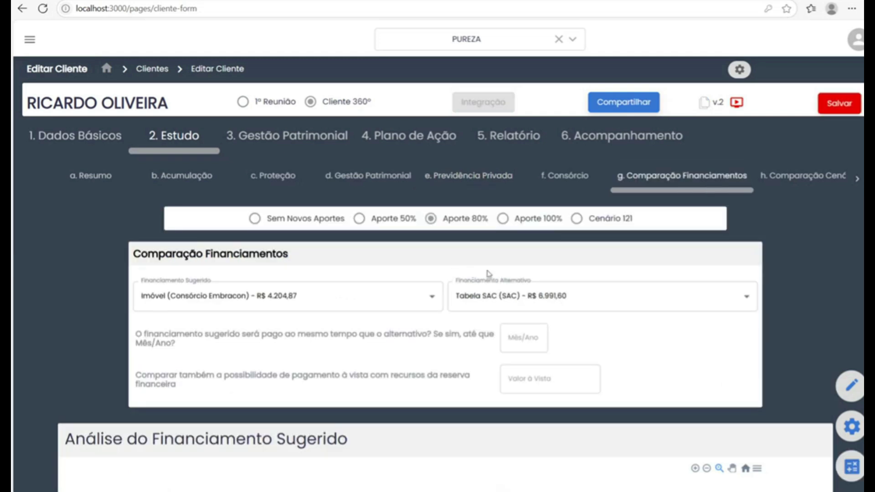